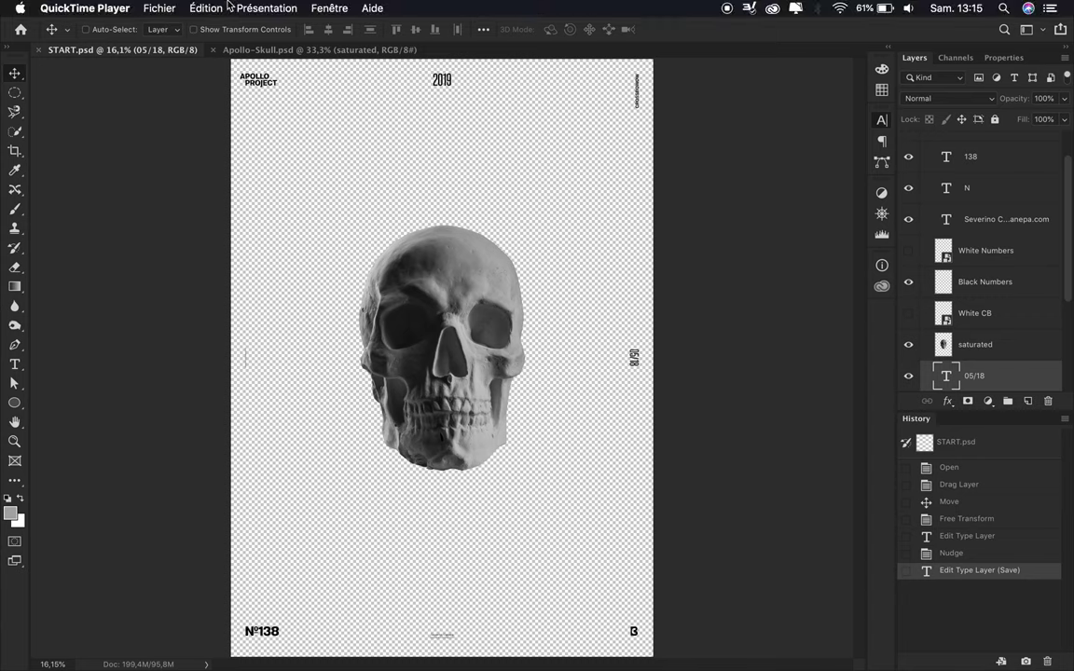
Draw a full-canvas white rectangle beneath the artwork and shift the skull slightly right and down
key("ctrl+z")
key("u")
left_click_drag(246, 81, 637, 635)
left_click_drag(969, 337, 999, 384)
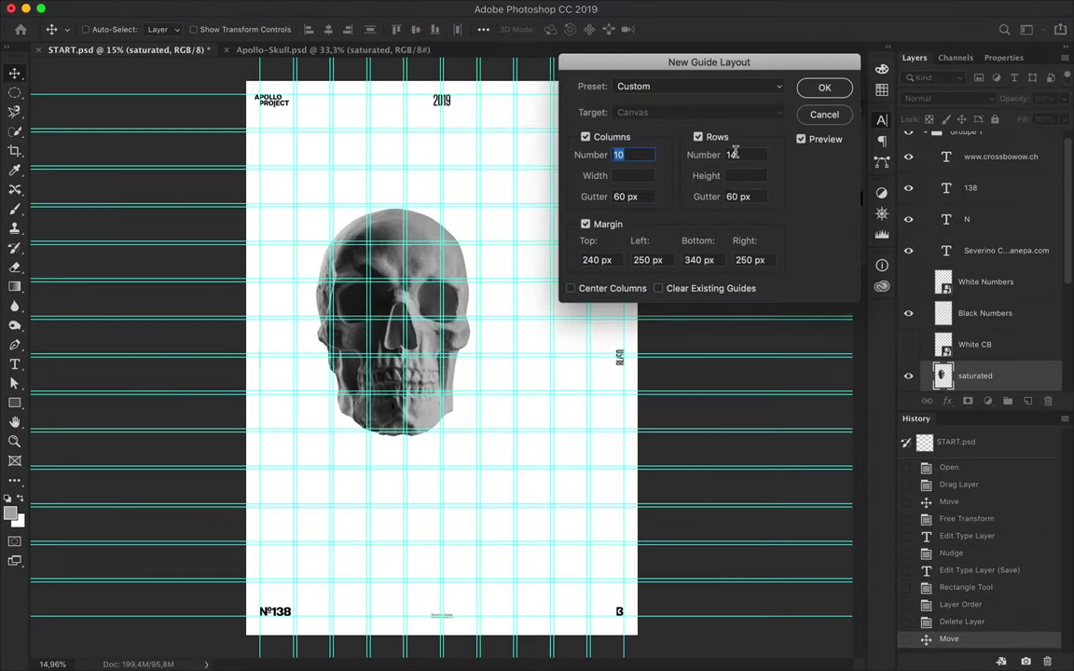
left_click_drag(408, 304, 434, 339)
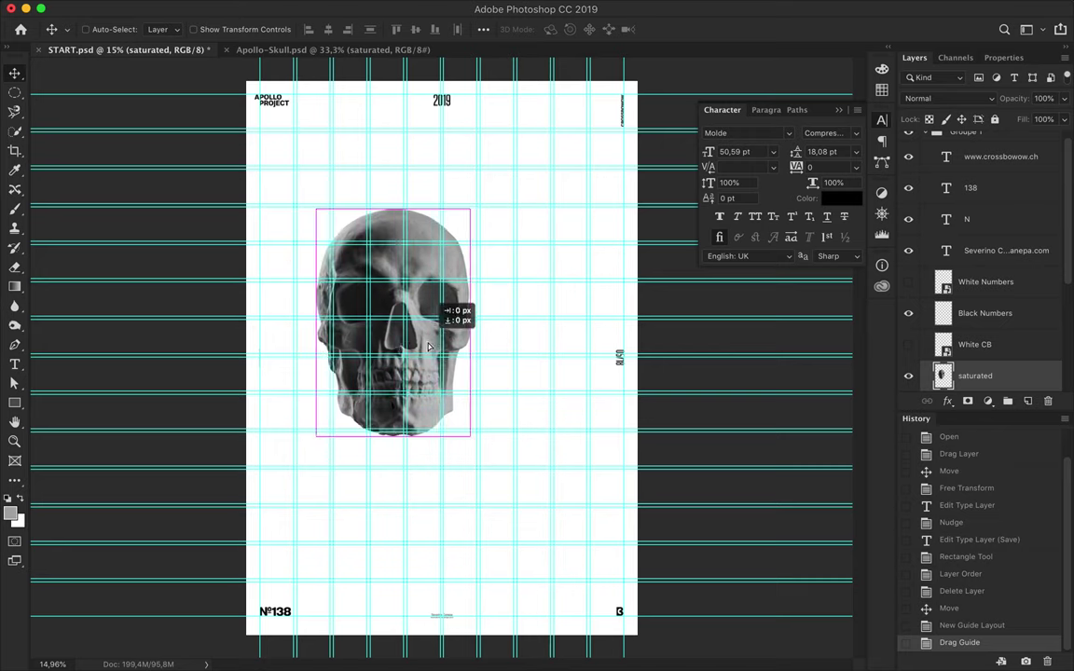
Draw a tall gradient-filled rectangle bar down the poster's centre
key("u")
left_click(165, 28)
left_click(213, 125)
left_click_drag(407, 169, 476, 504)
key("w")
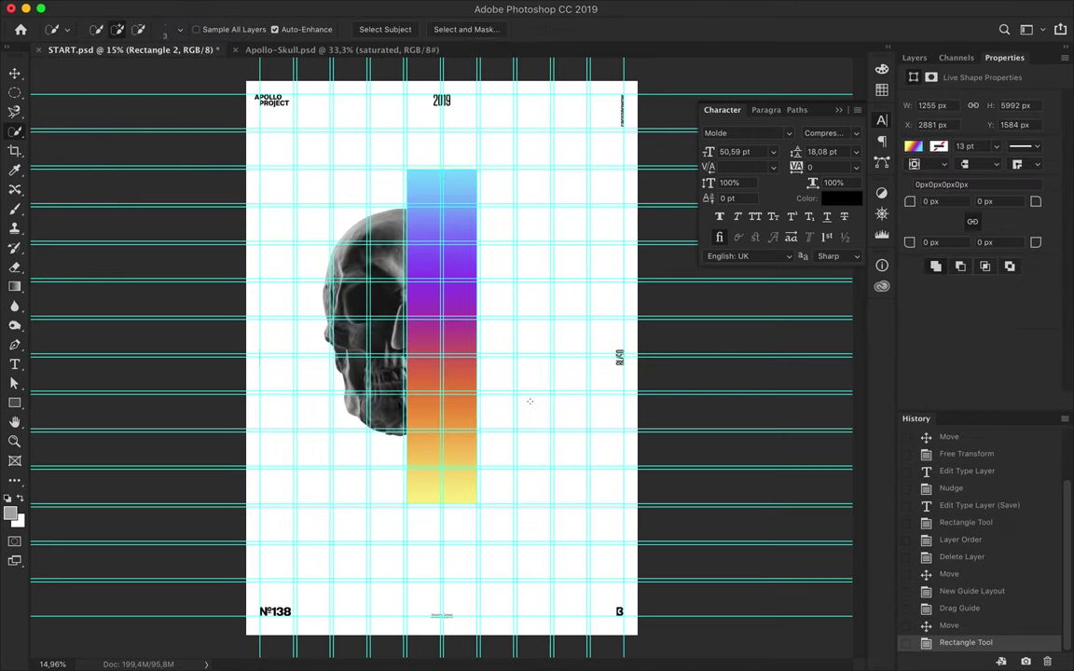
Place a horizontally flipped skull copy beside the bar and lower it in the layer stack
key("v")
key("ctrl+semicolon")
left_click_drag(438, 308, 477, 315)
key("Right")
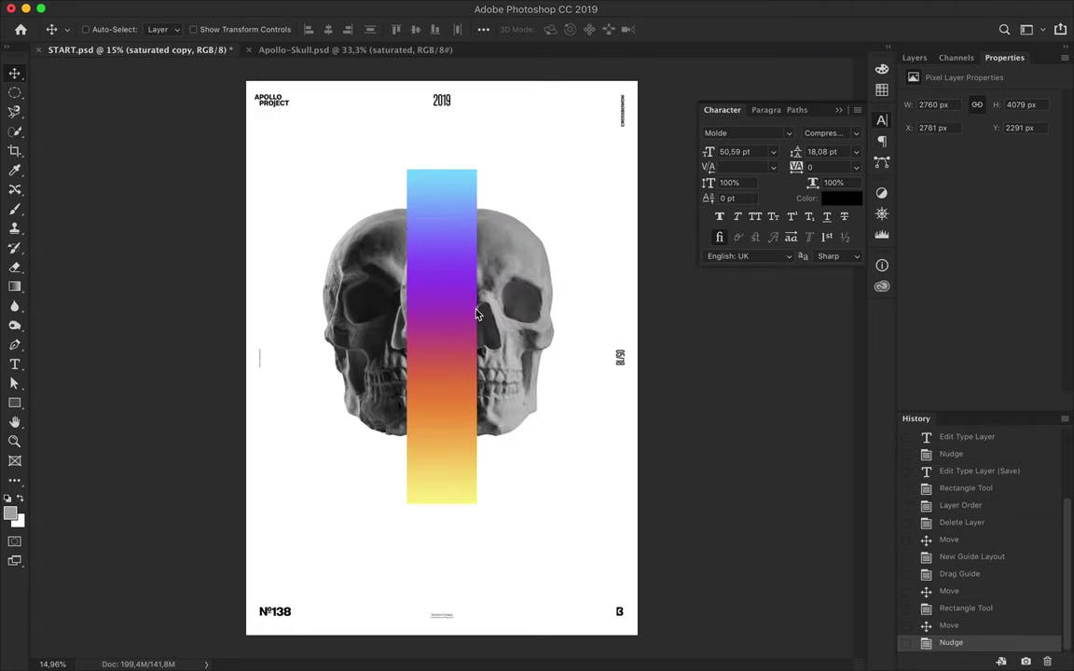
key("F7")
mouse_move(982, 317)
left_mouse_down()
mouse_move(982, 355)
mouse_move(969, 345)
mouse_move(963, 373)
left_mouse_up()
left_click(924, 140)
left_click_drag(508, 252, 498, 252)
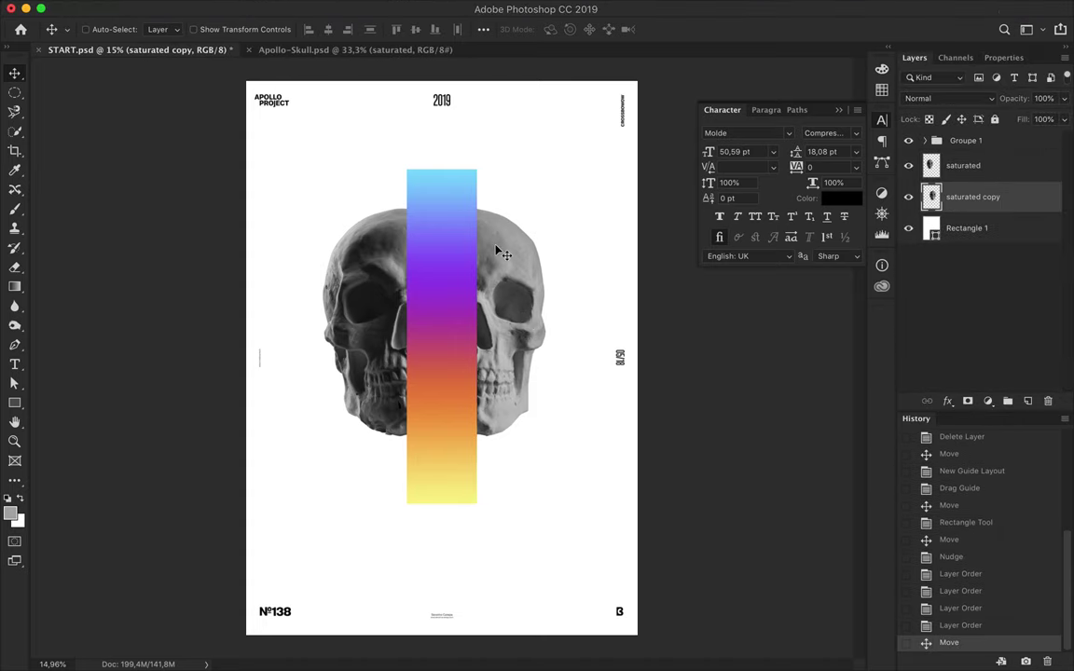
Add a large black APOLLO title over the bar, reorder the layers, and name the group LAYOUT
key("t")
left_click(299, 184)
type("APOLLO")
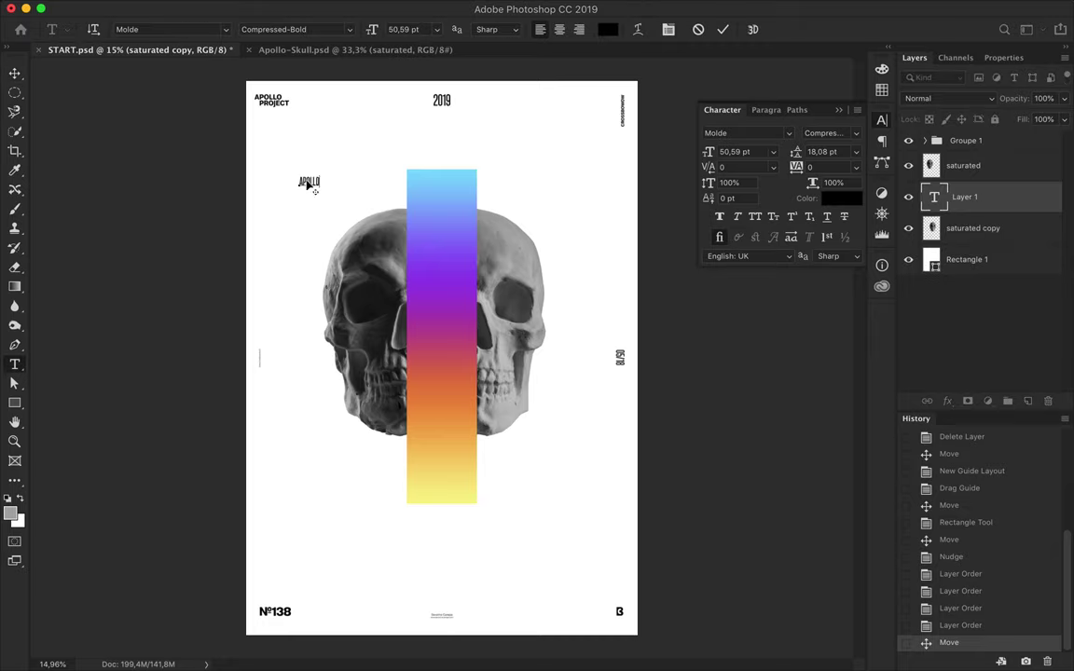
key("ctrl+Return")
key("ctrl+t")
left_click_drag(321, 187, 448, 261)
key("Return")
key("ctrl+bracketright")
left_click(925, 140)
left_click_drag(969, 172, 972, 339)
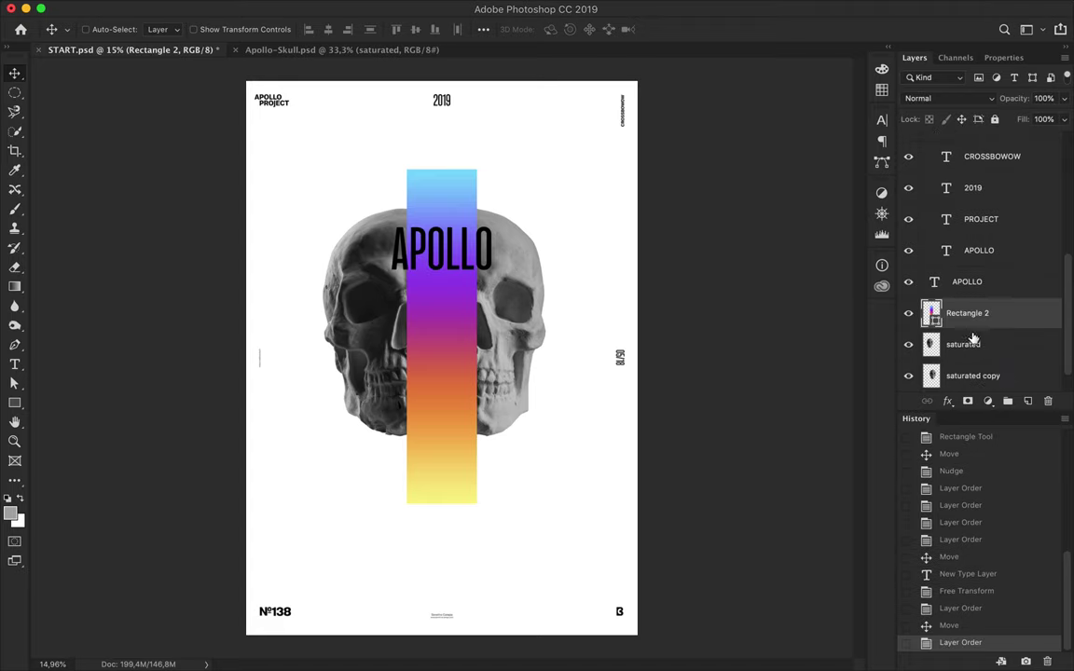
type("LAYOUT")
key("Return")
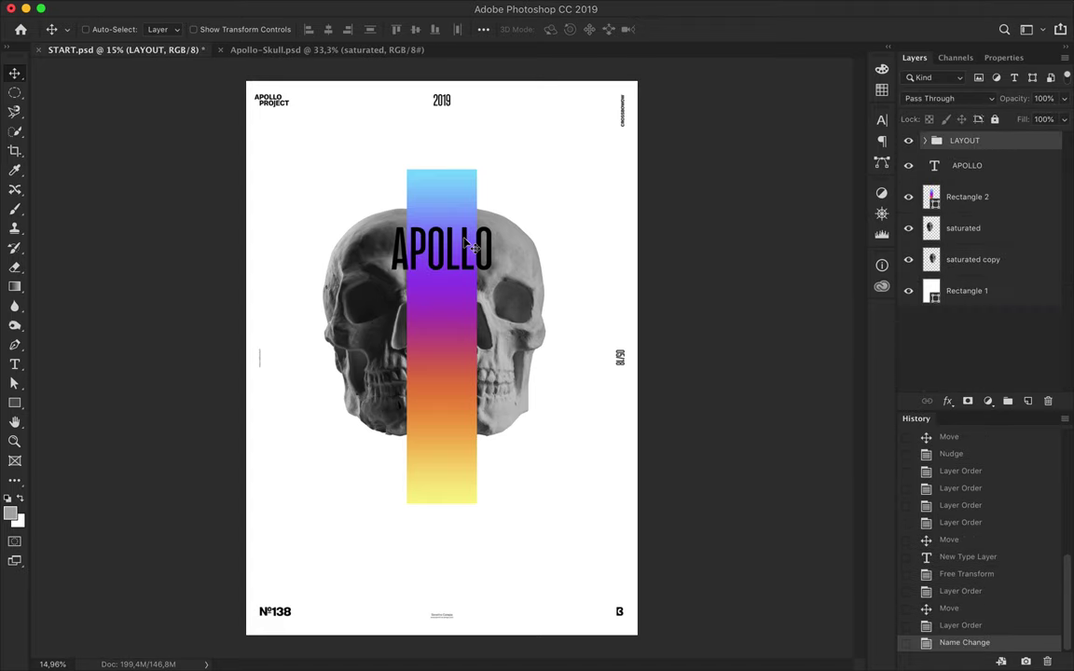
Duplicate APOLLO lower over the skull and colour it white (#ffffff)
left_click_drag(470, 245, 471, 377, "alt")
key("t")
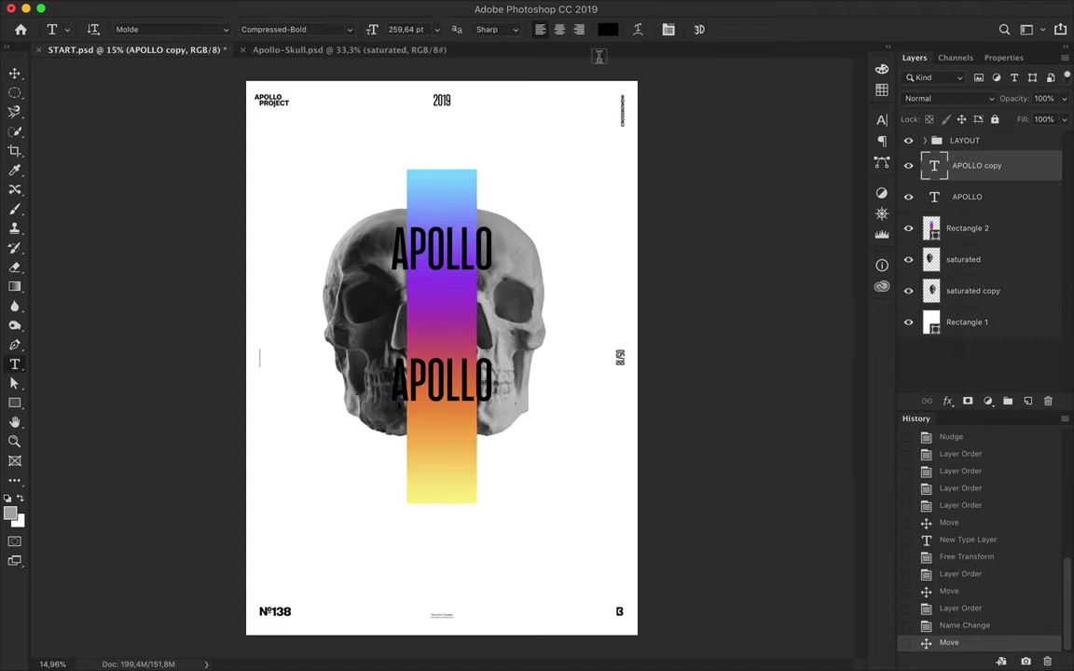
left_click(607, 29)
type("ffffff")
key("Return")
key("v")
left_click_drag(424, 368, 424, 373)
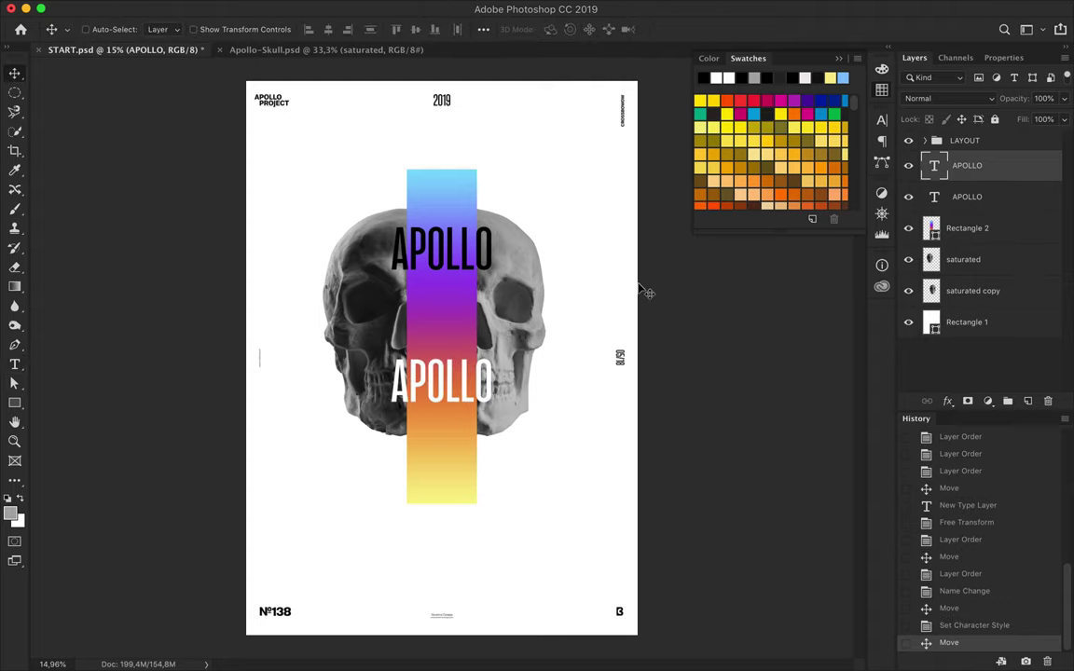
Duplicate the LAYOUT group and merge the copy into a single layer
left_click(922, 140)
left_click_drag(922, 140, 978, 143, "alt")
key("ctrl+e")
mouse_move(623, 109)
left_mouse_down()
mouse_move(623, 122)
mouse_move(623, 108)
left_mouse_up()
key("ctrl+z")
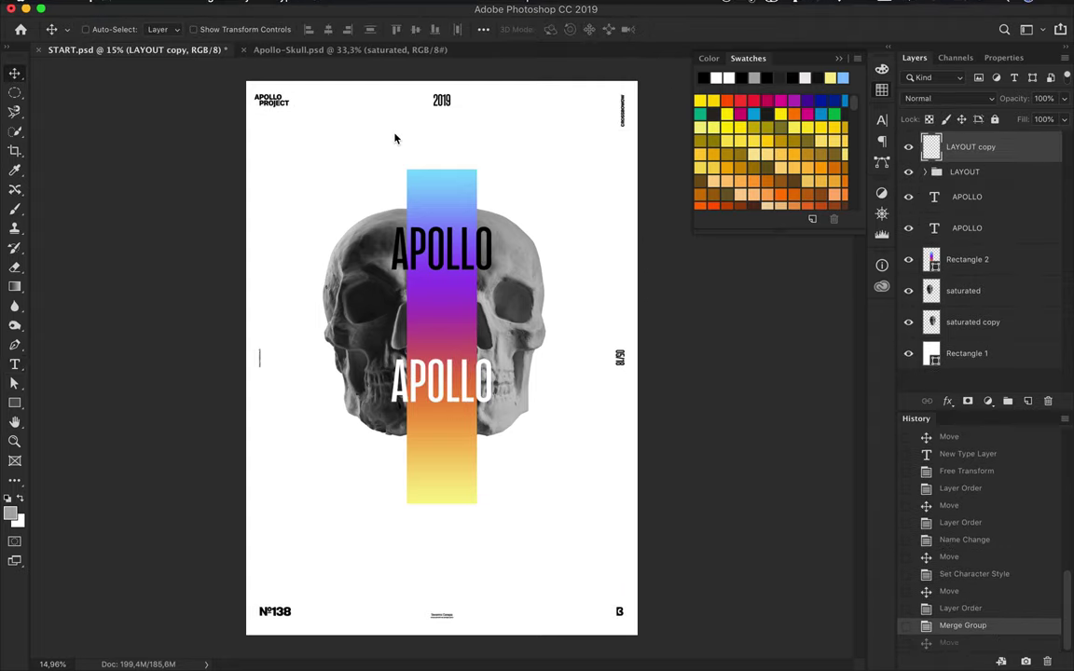
key("ctrl+shift+x")
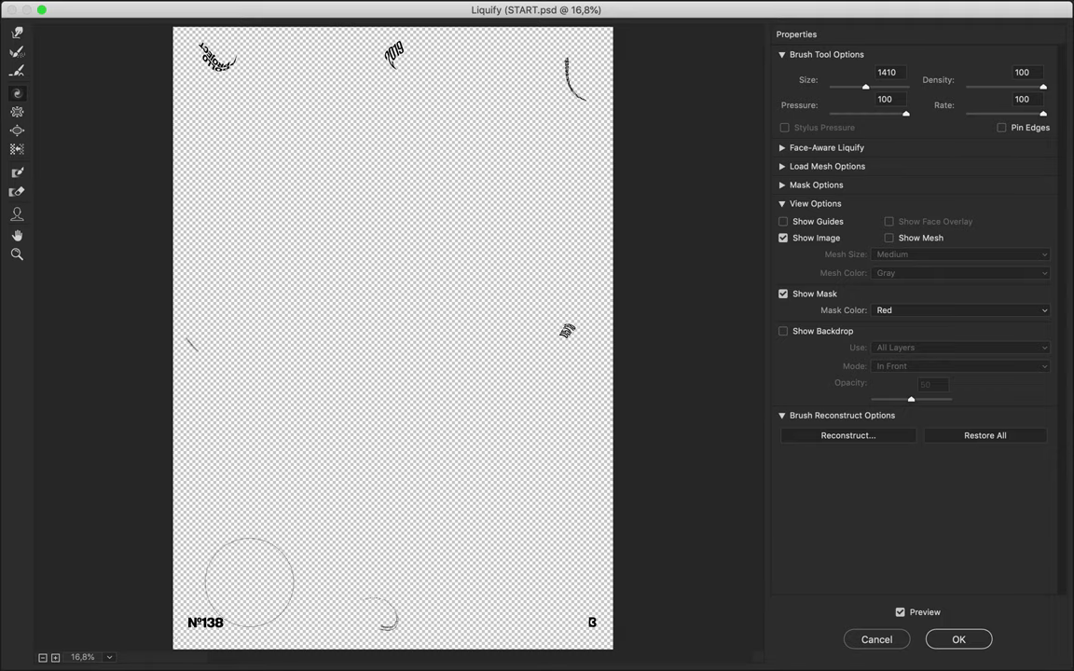
Apply the first Liquify warp, then duplicate and merge another LAYOUT copy
left_click(966, 636)
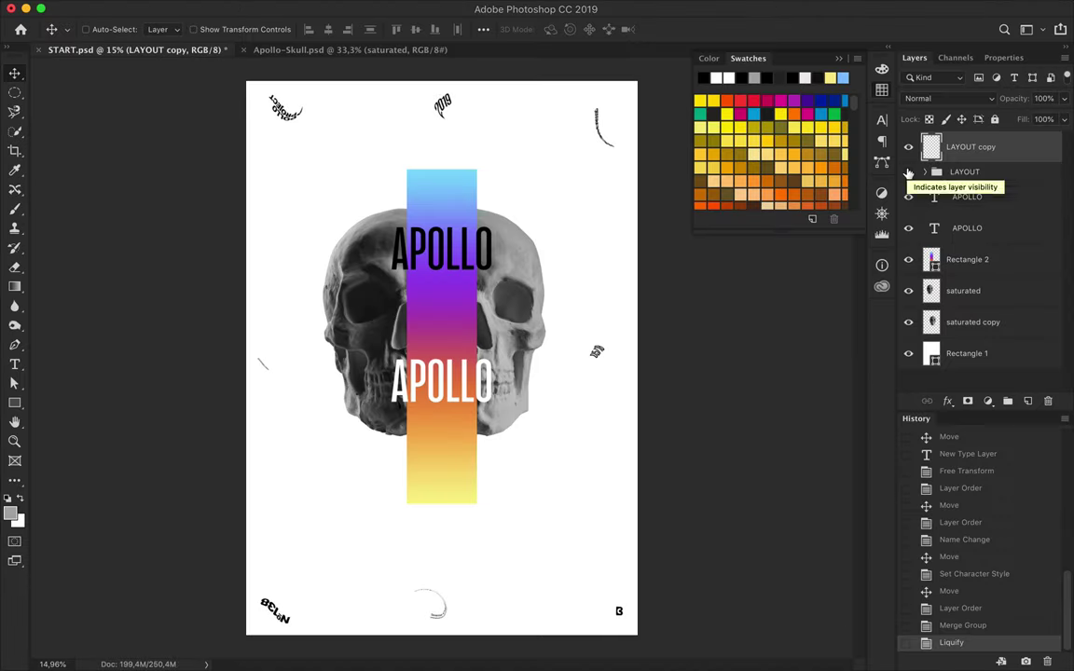
left_click_drag(964, 171, 969, 164)
key("ctrl+e")
left_click(908, 146)
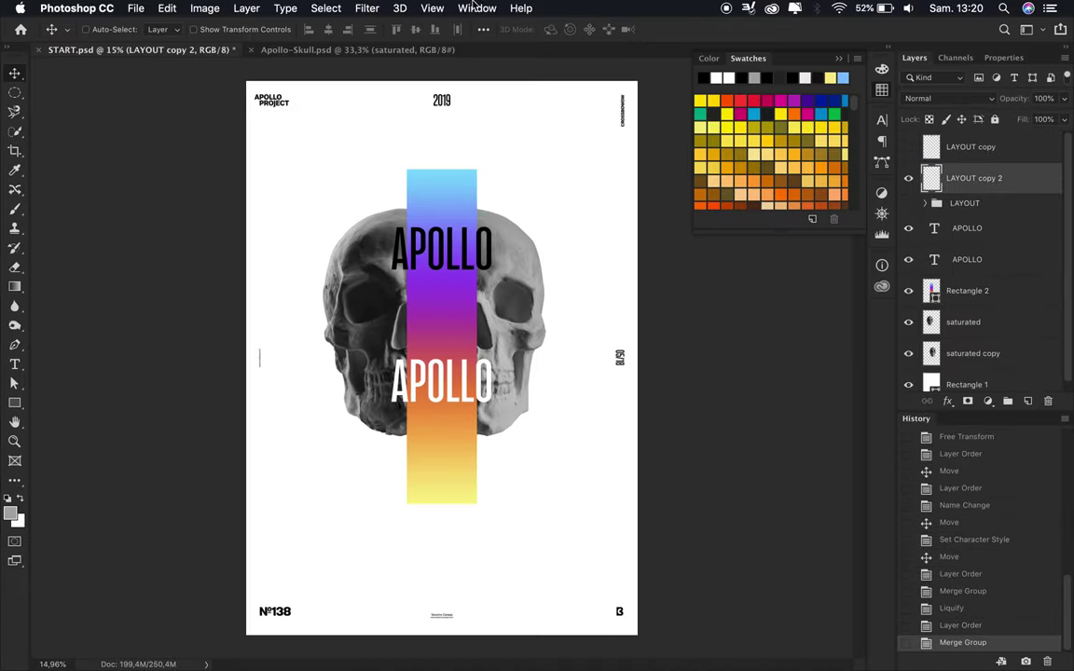
Forward-warp the APOLLO PROJECT text diagonally on the new copy, then hide it
key("ctrl+shift+x")
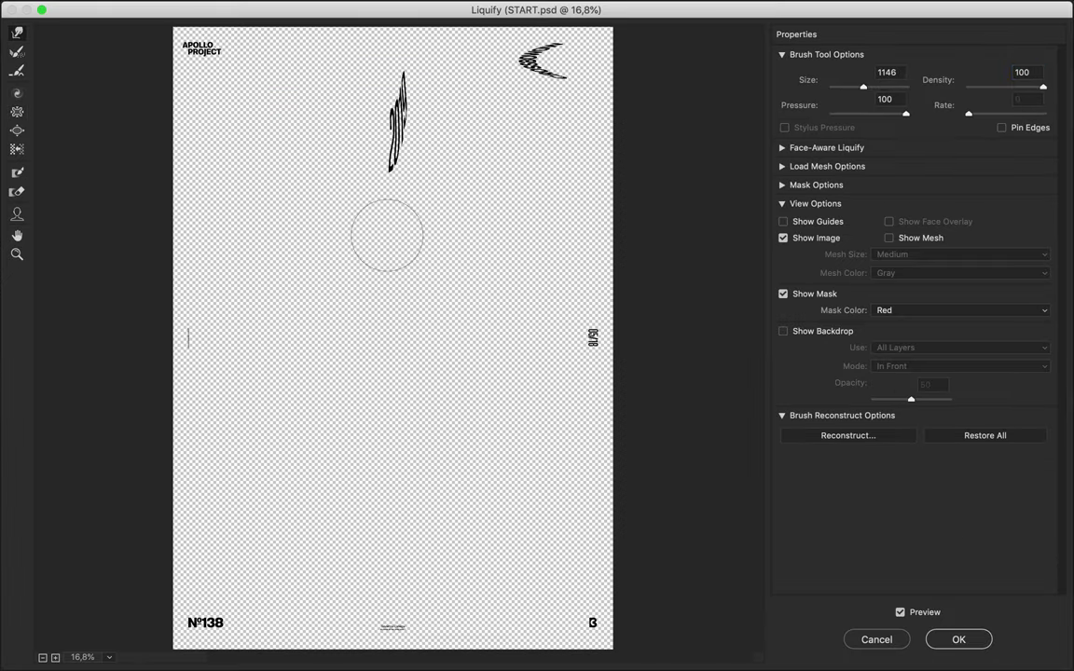
left_click_drag(200, 49, 335, 182)
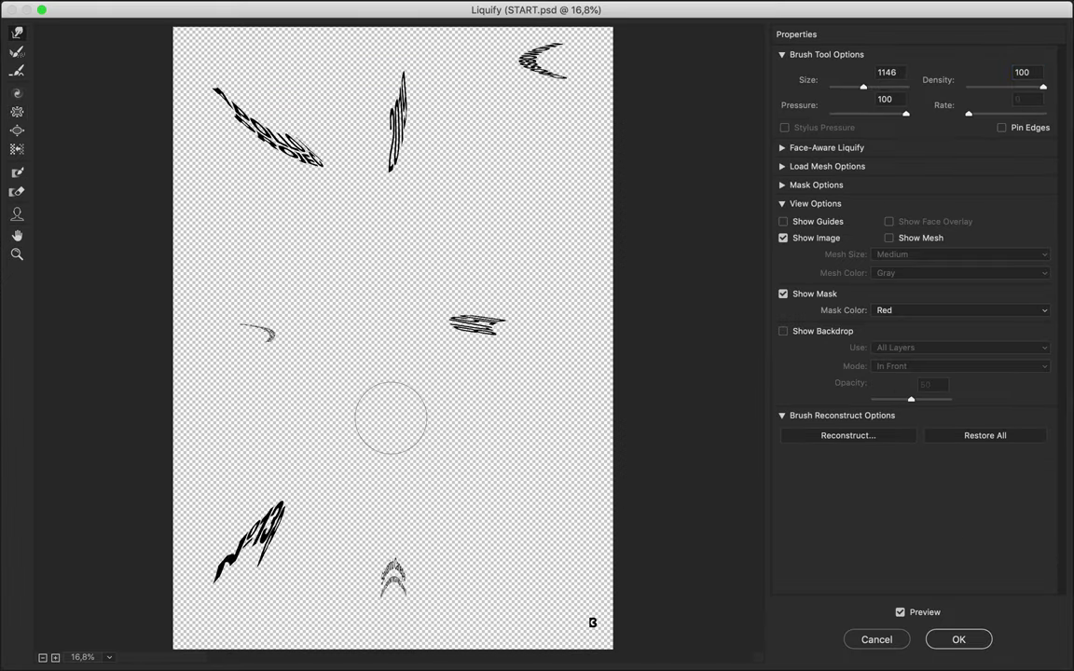
left_click(938, 635)
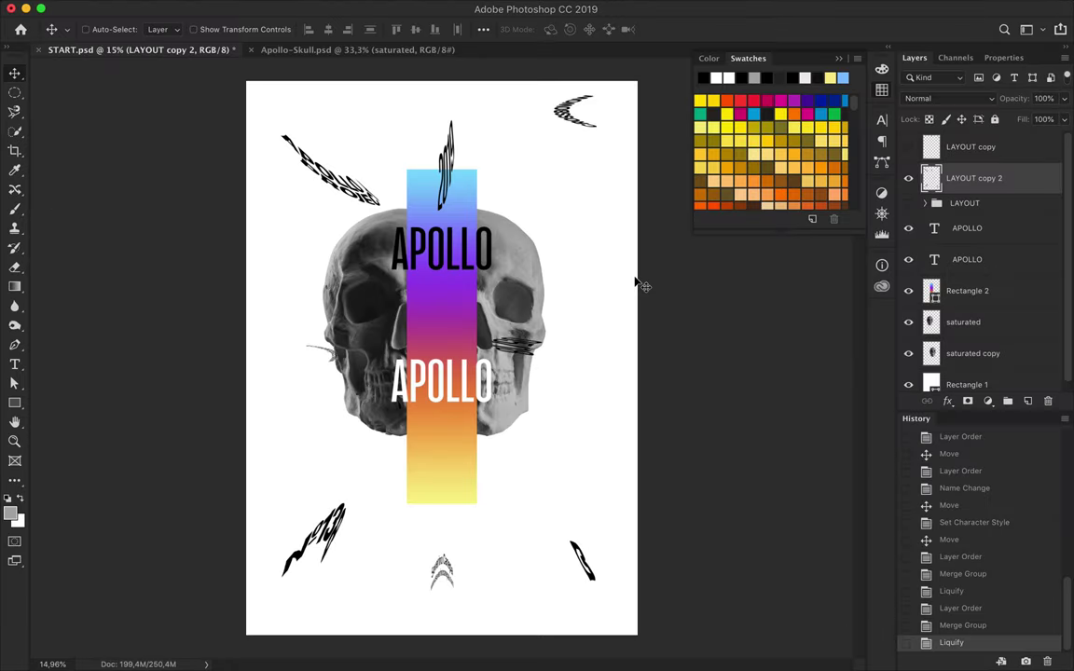
left_click(908, 178)
Duplicate and merge a third LAYOUT copy and offset it slightly
left_click_drag(987, 204, 974, 191)
key("ctrl+e")
left_click_drag(615, 127, 613, 133)
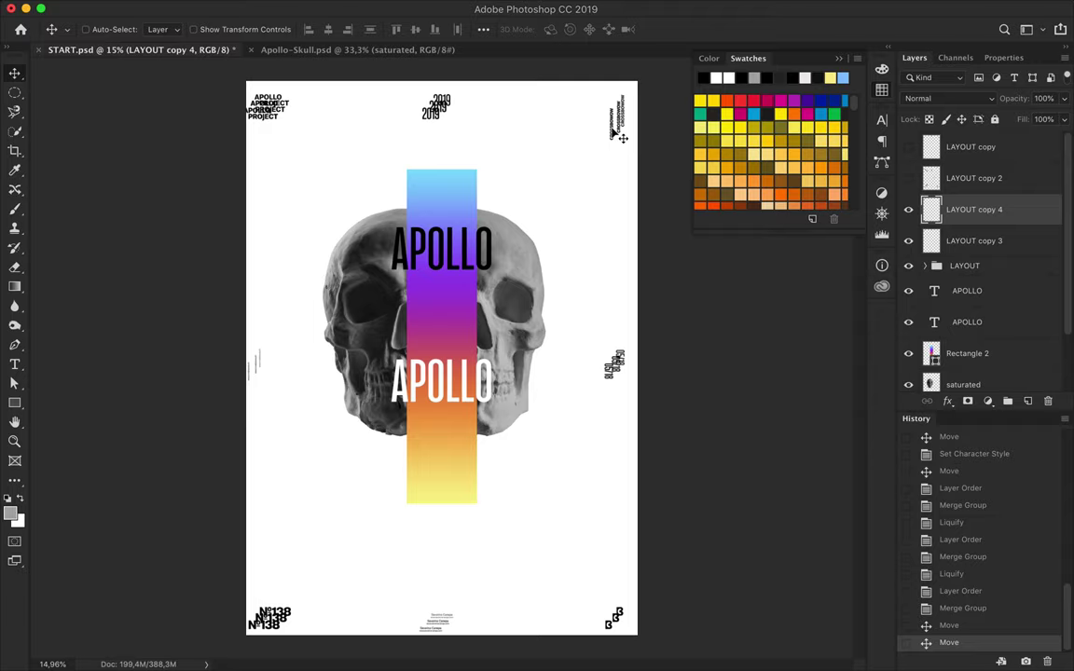
Offset the layout copy and paint grey into LAYOUT copy 4's loaded text selection
left_click_drag(619, 136, 625, 146)
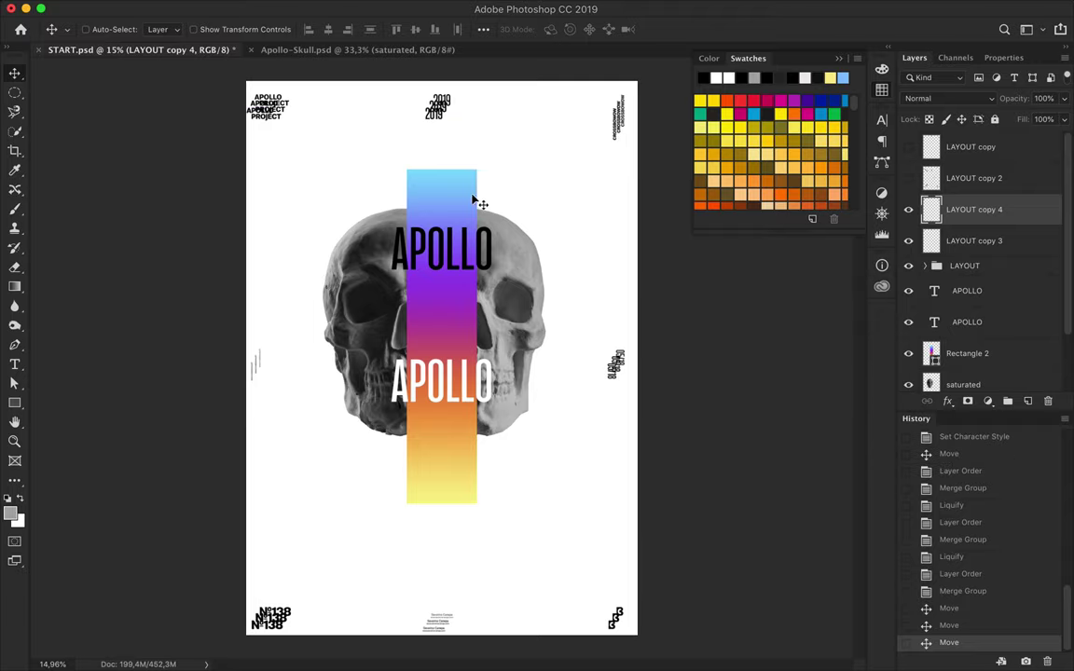
left_click(974, 242, "shift")
left_click(932, 241, "super")
key("b")
left_click(937, 242)
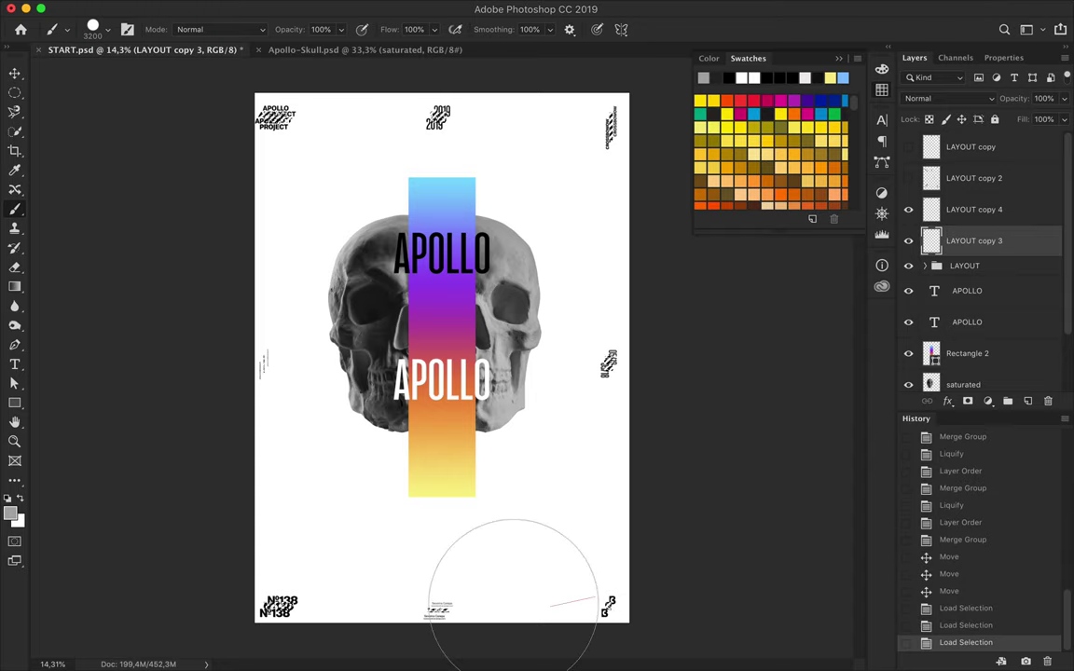
key("super+d")
left_click(932, 209, "super")
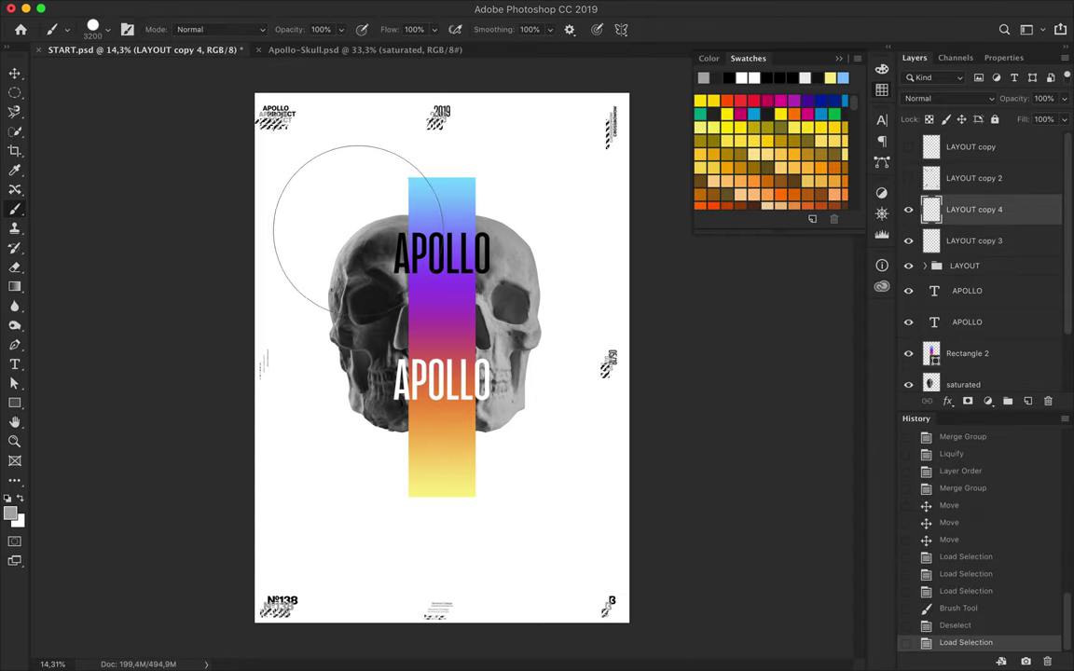
left_click(245, 170, "shift")
key("super+d")
key("v")
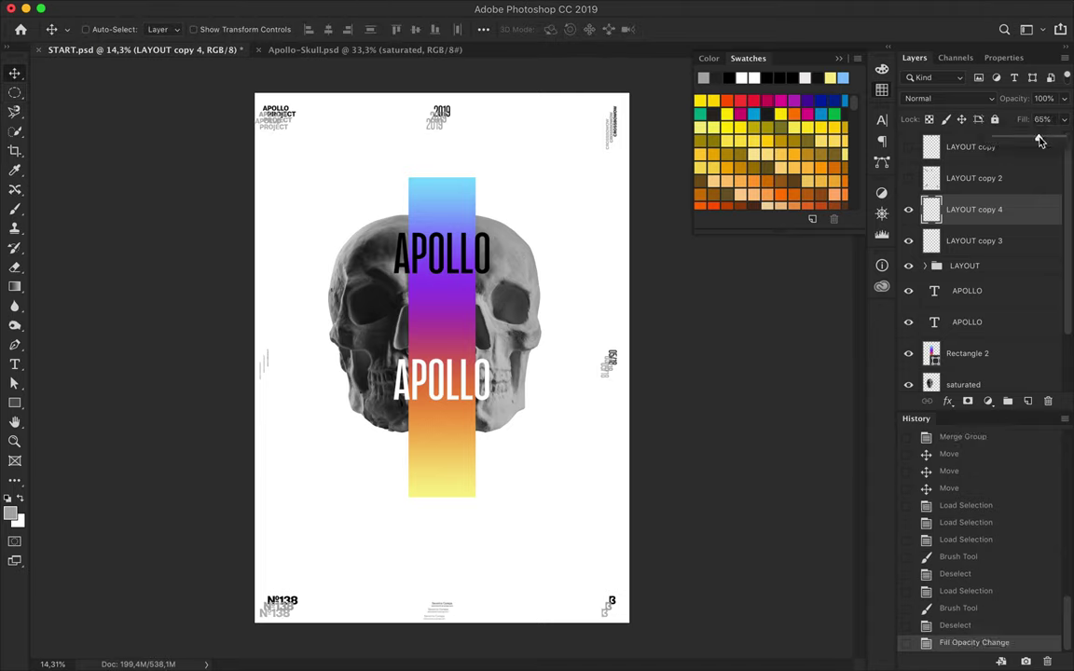
Set LAYOUT copy 3's fill to 65% and place a gradient bar copy beneath the skulls
left_click(996, 239)
left_click_drag(1007, 138, 1042, 140)
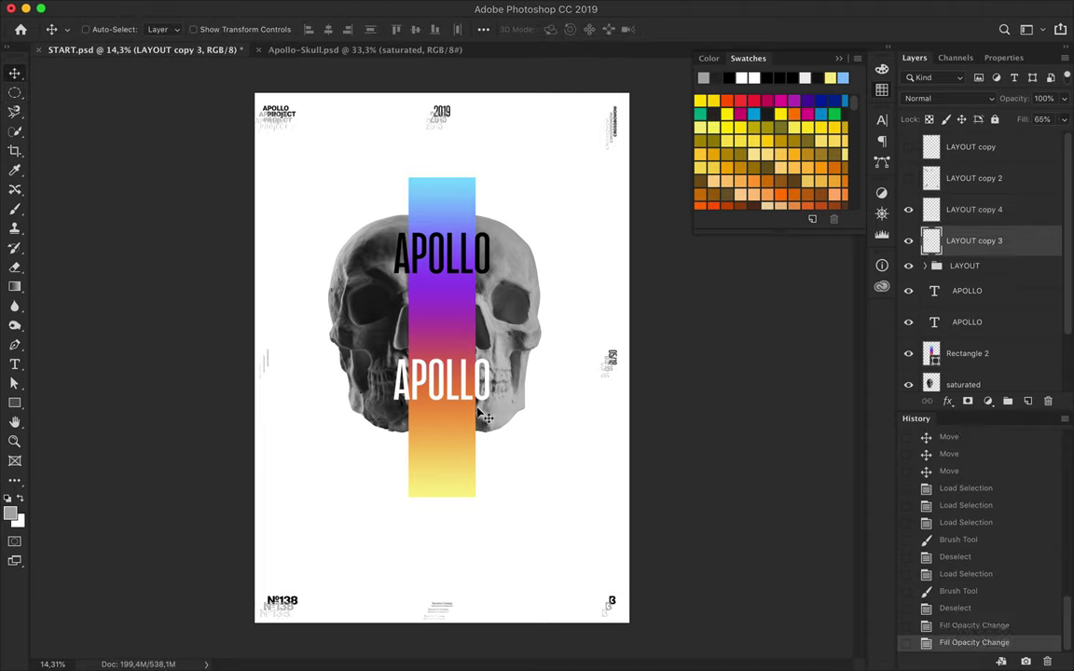
left_click_drag(966, 353, 935, 365)
left_click(949, 98)
Convert the bar copy to a smart object and apply a strong Gaussian Blur
left_click(500, 9)
left_click(613, 250)
left_click(633, 233)
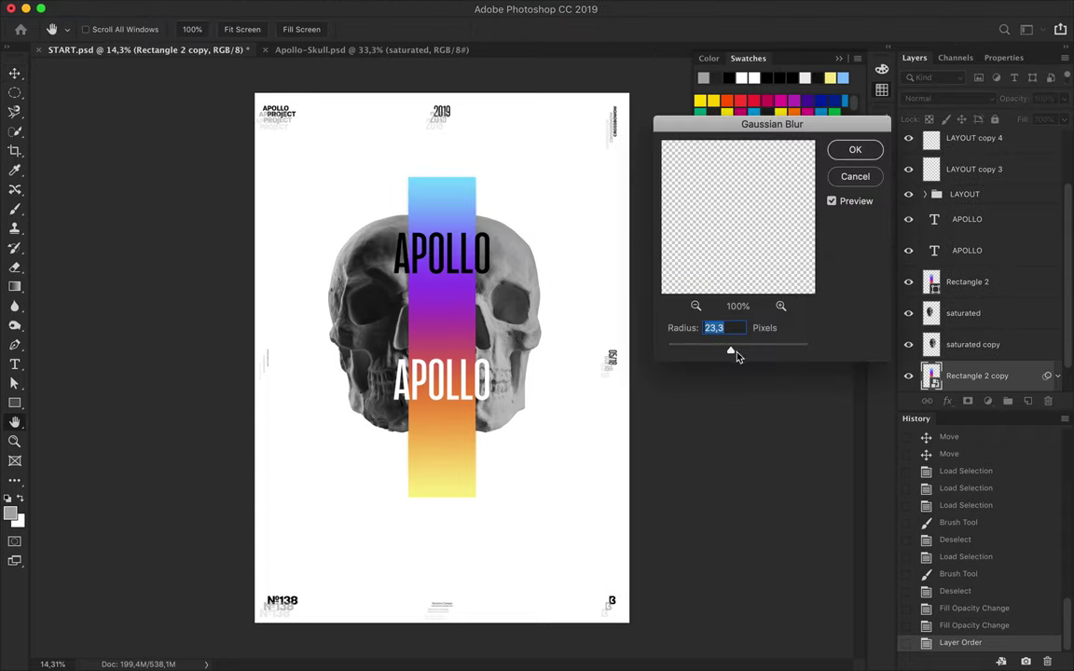
left_click_drag(770, 354, 790, 351)
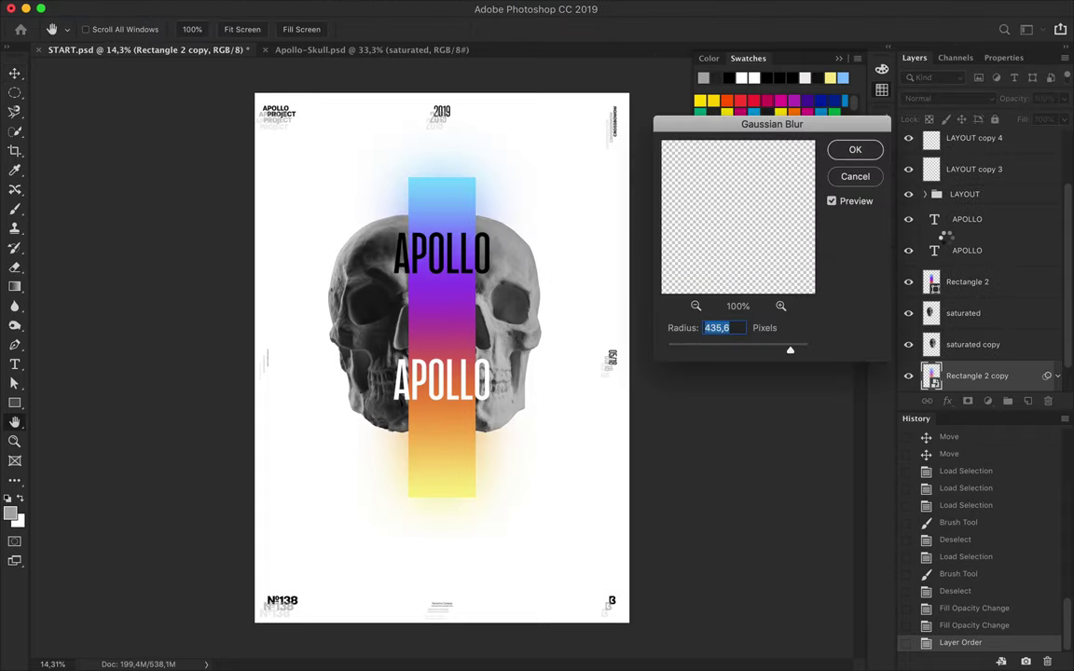
left_click(855, 149)
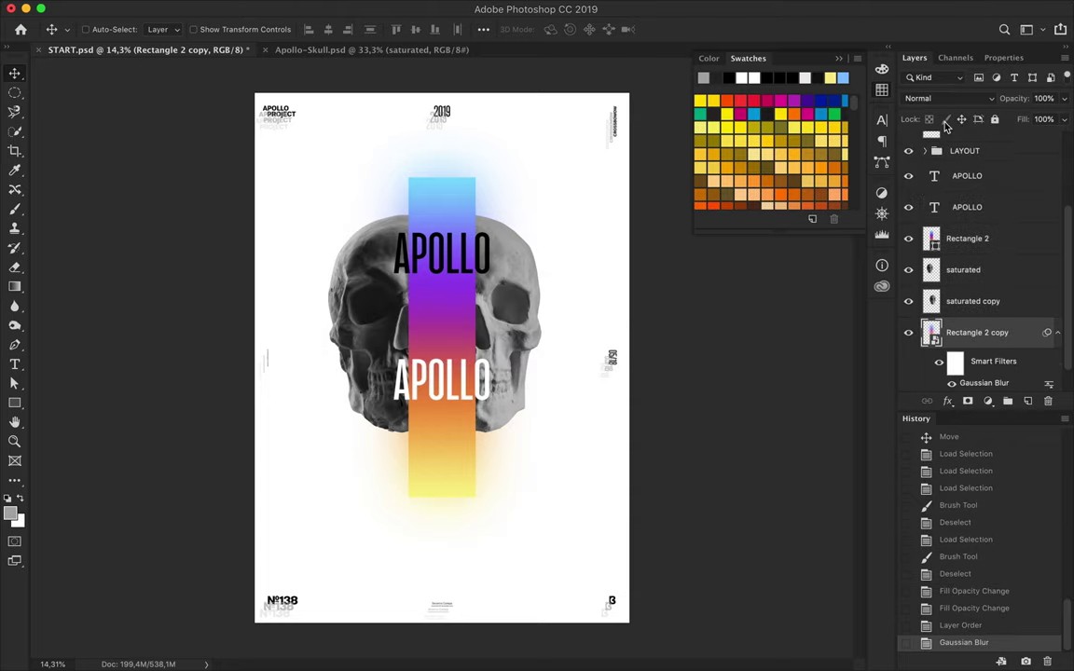
Set the blurred glow to Dissolve, rasterize it, and rotate a duplicate 90 degrees
left_click(949, 98)
mouse_move(957, 347)
left_mouse_down()
mouse_move(927, 275)
mouse_move(974, 375)
left_mouse_up()
right_click(923, 280)
left_click(831, 278)
key("ctrl+t")
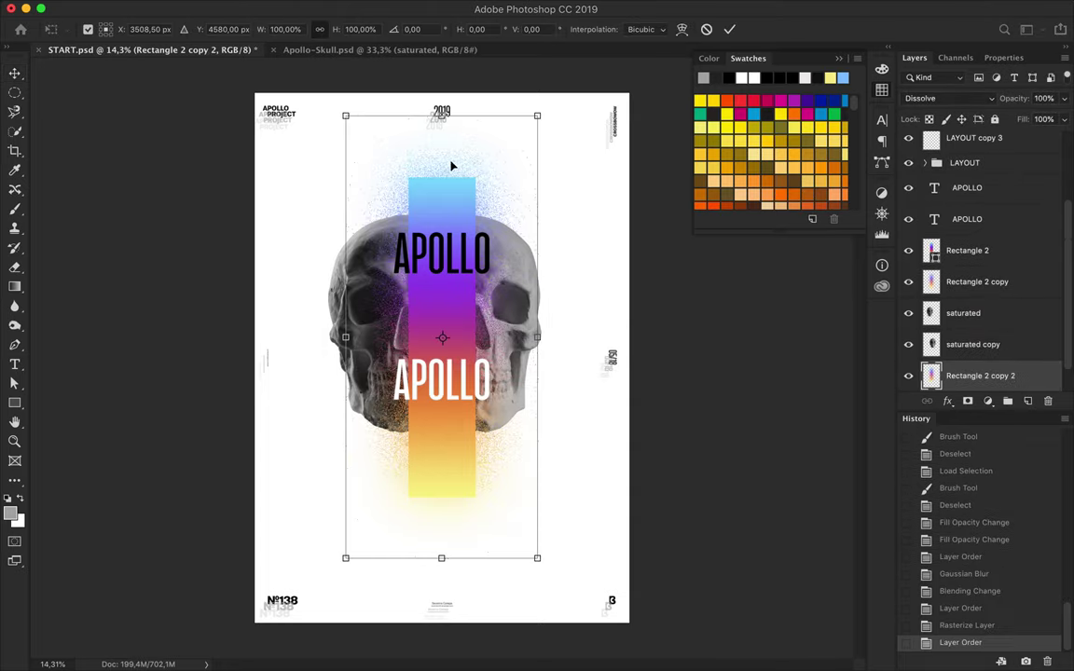
left_click_drag(508, 522, 615, 274)
key("Return")
Zoom in on the grain, trial-resize the gradient bar, and delete the rotated glow copy
key("ctrl+plus")
key("ctrl+plus")
key("ctrl+plus")
scroll(482, 147, "down", 3)
scroll(463, 192, "down", 2)
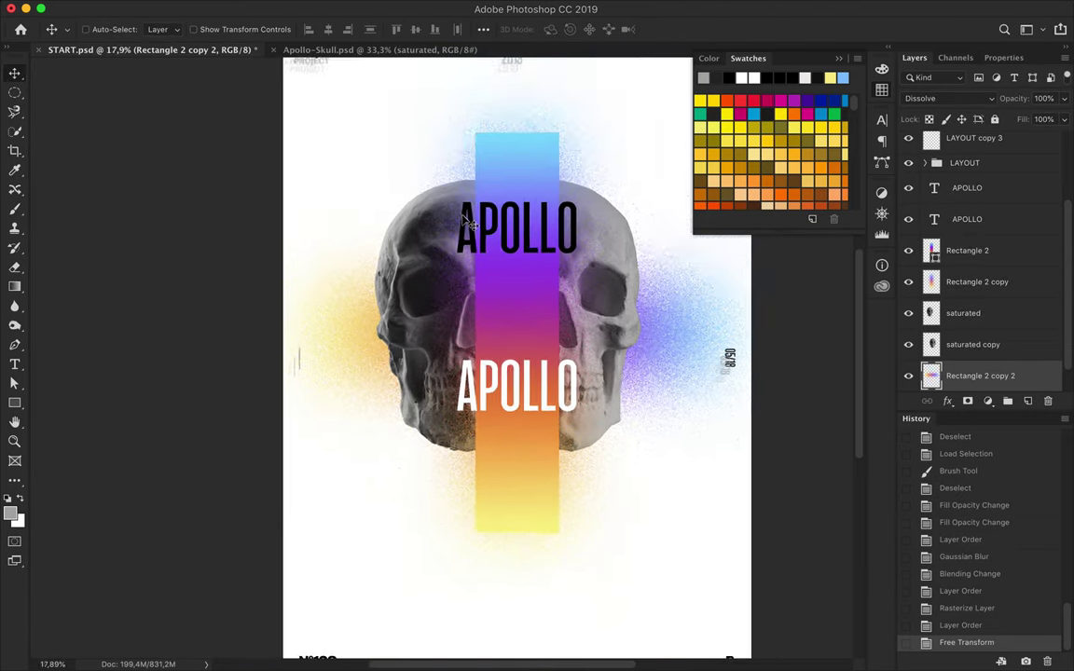
left_click(482, 336, "ctrl")
key("ctrl+t")
key("Return")
key("ctrl+z")
left_click(979, 375)
key("Delete")
Shrink the blurred glow from its top edge and trial-nudge the skull copy
left_click(500, 180, "ctrl")
key("ctrl+t")
left_click_drag(441, 104, 441, 125)
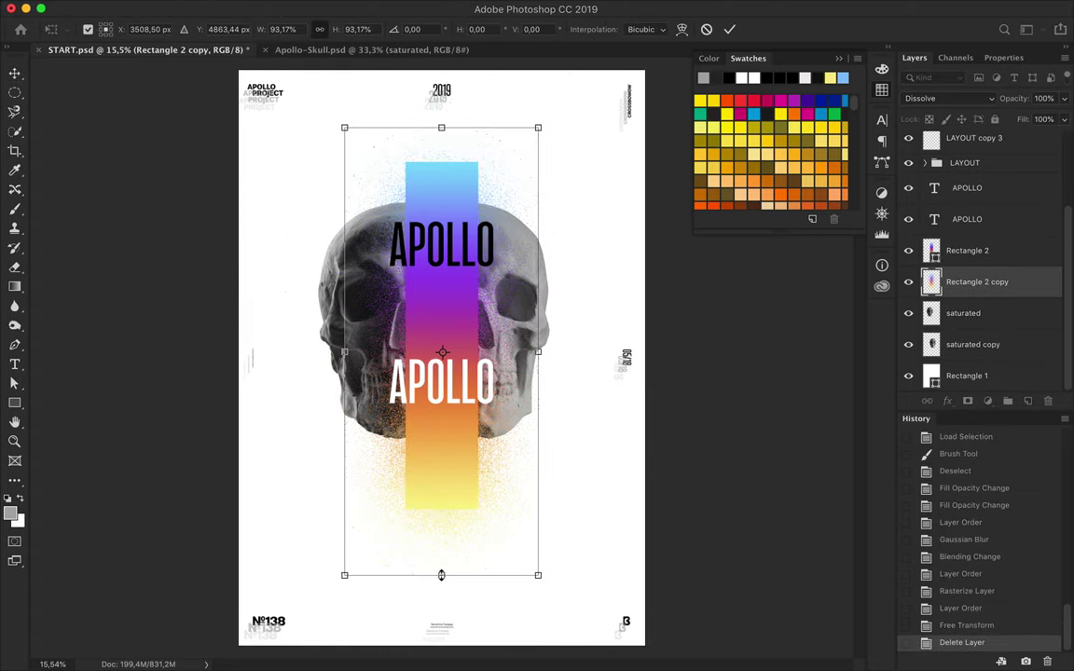
key("Return")
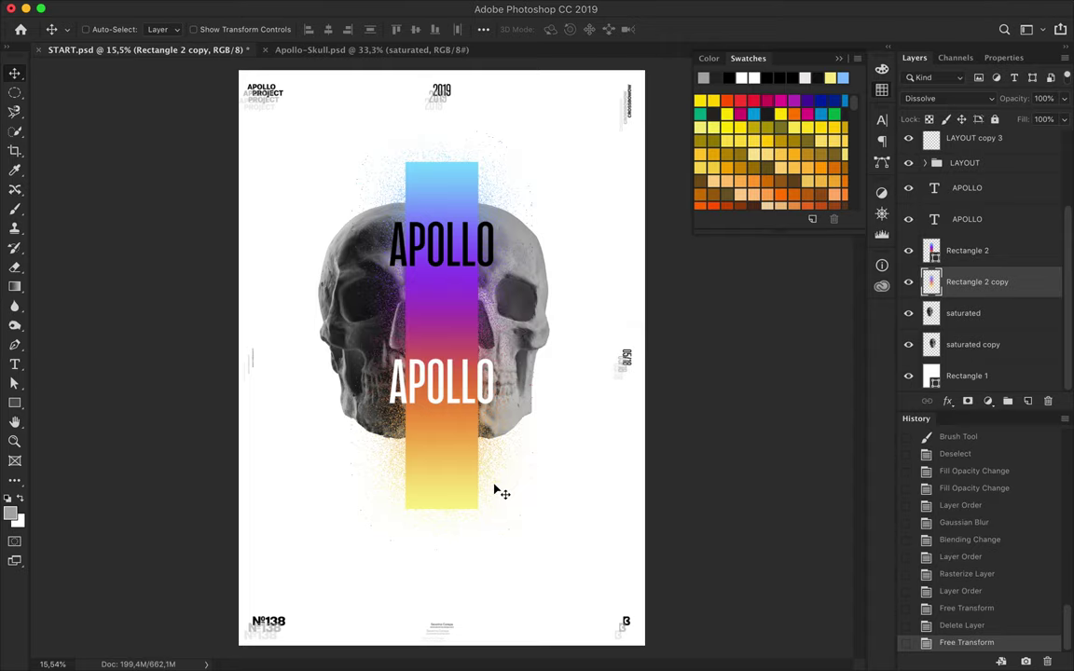
key("alt+bracketleft")
key("alt+bracketleft")
key("Left")
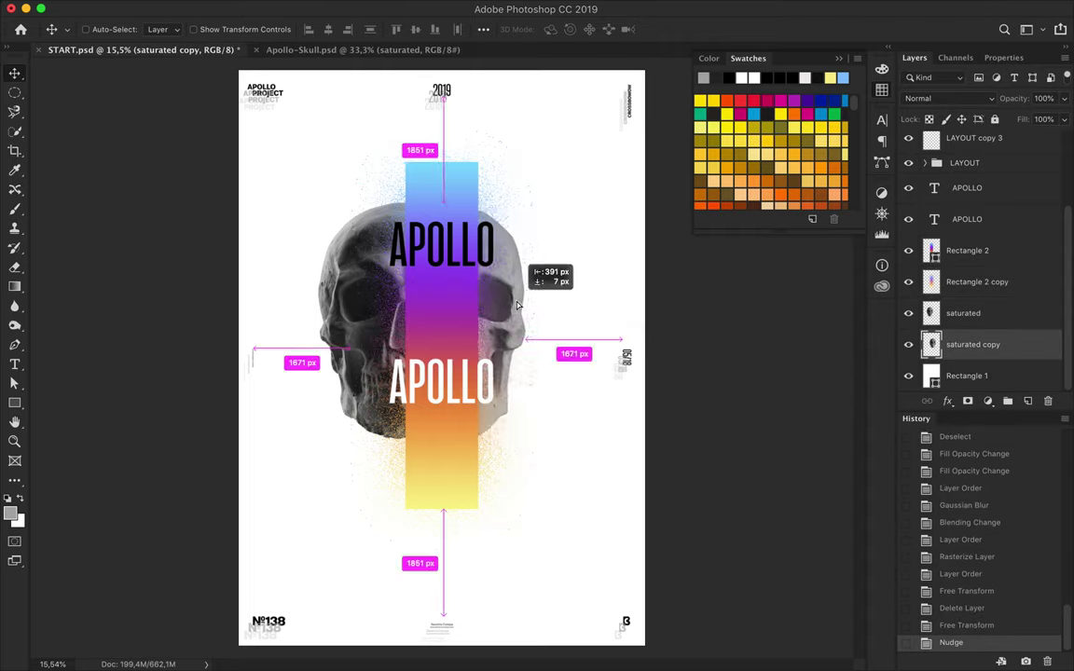
key("ctrl+z")
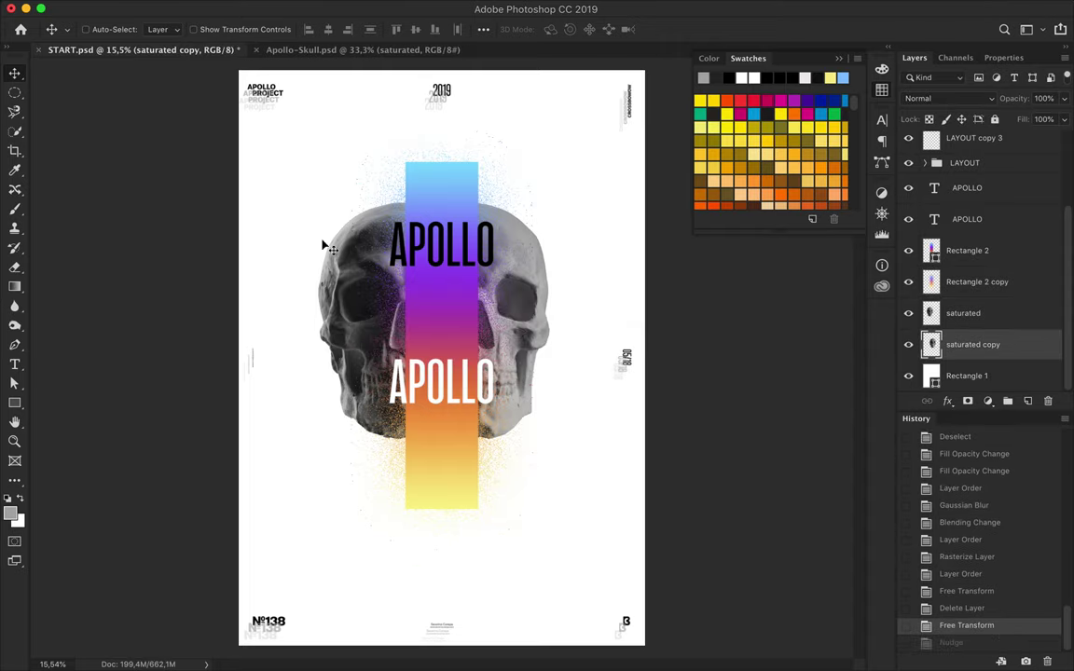
left_click_drag(321, 214, 507, 391)
In Apollo-Skull.psd, delete the extra skull layers and convert the image to Grayscale
key("ctrl+z")
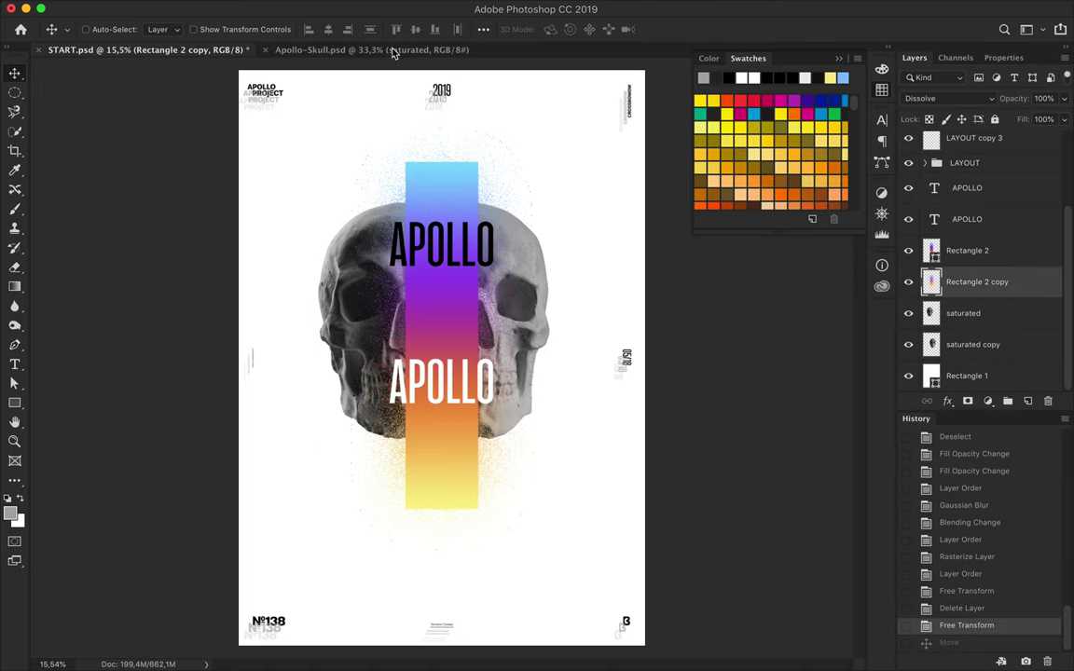
left_click(391, 49)
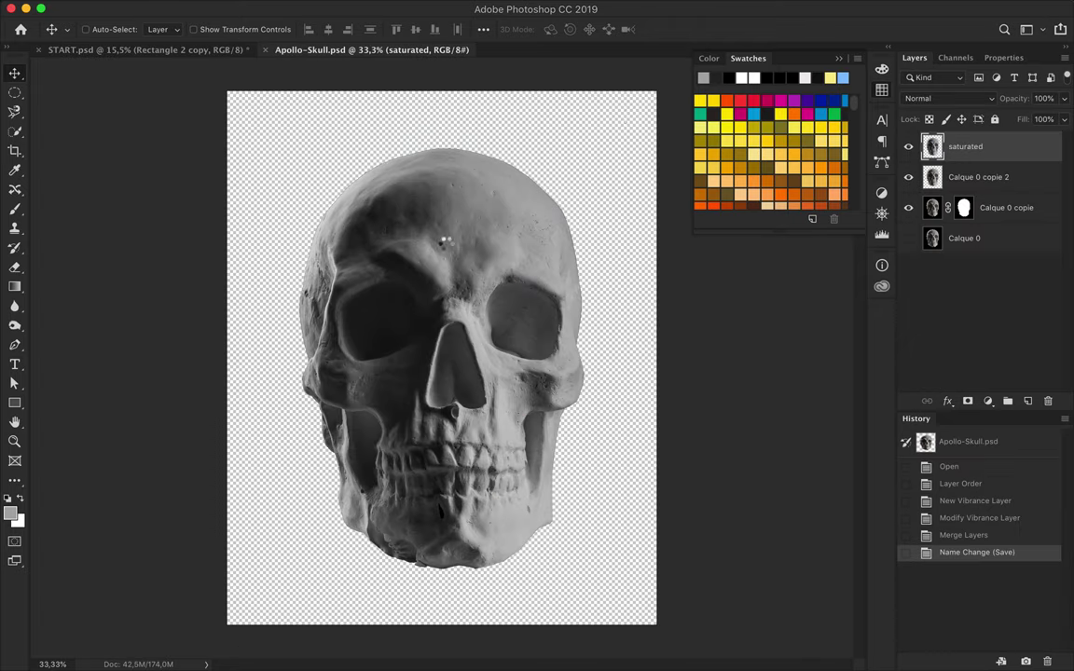
key("Delete")
left_click(206, 8)
left_click(395, 34)
Boost the skull's contrast with a Levels adjustment and merge it down
left_click(988, 401)
left_click(968, 474)
left_click_drag(927, 212, 943, 212)
left_click_drag(1052, 212, 940, 212)
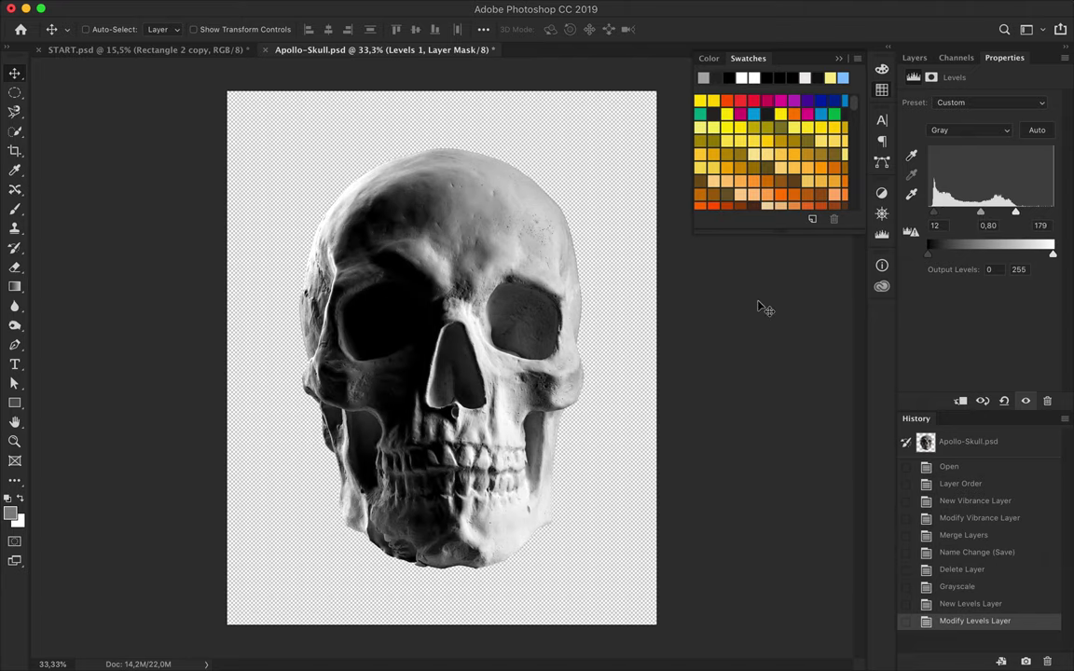
left_click(914, 57)
key("super+e")
Apply a Color Halftone filter to the skull and zoom in on the dots
left_click(367, 9)
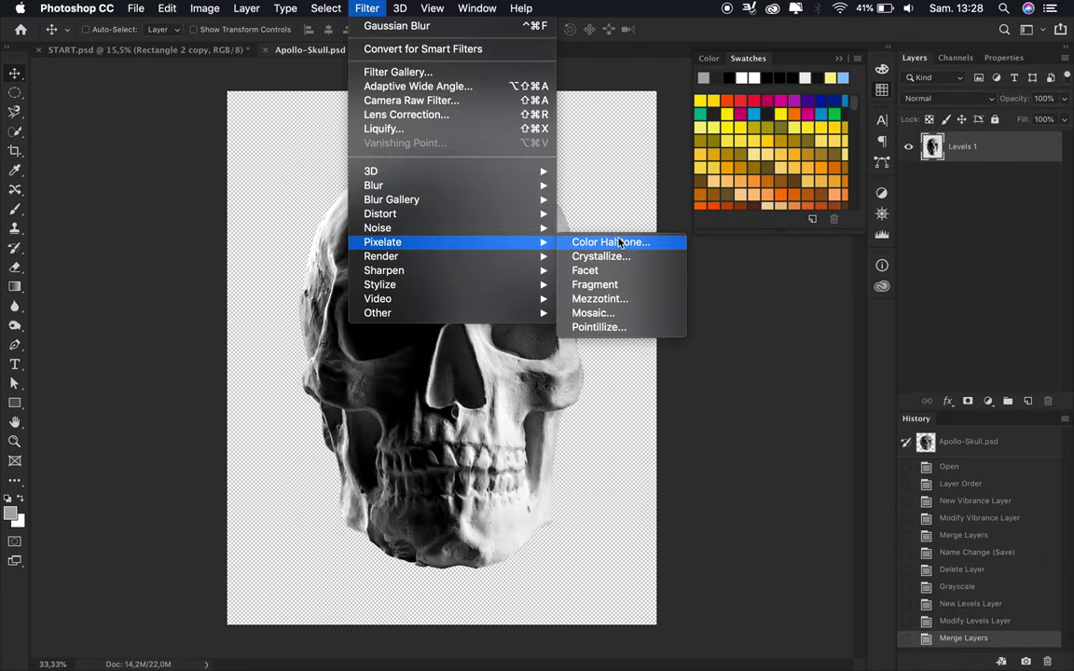
left_click(615, 241)
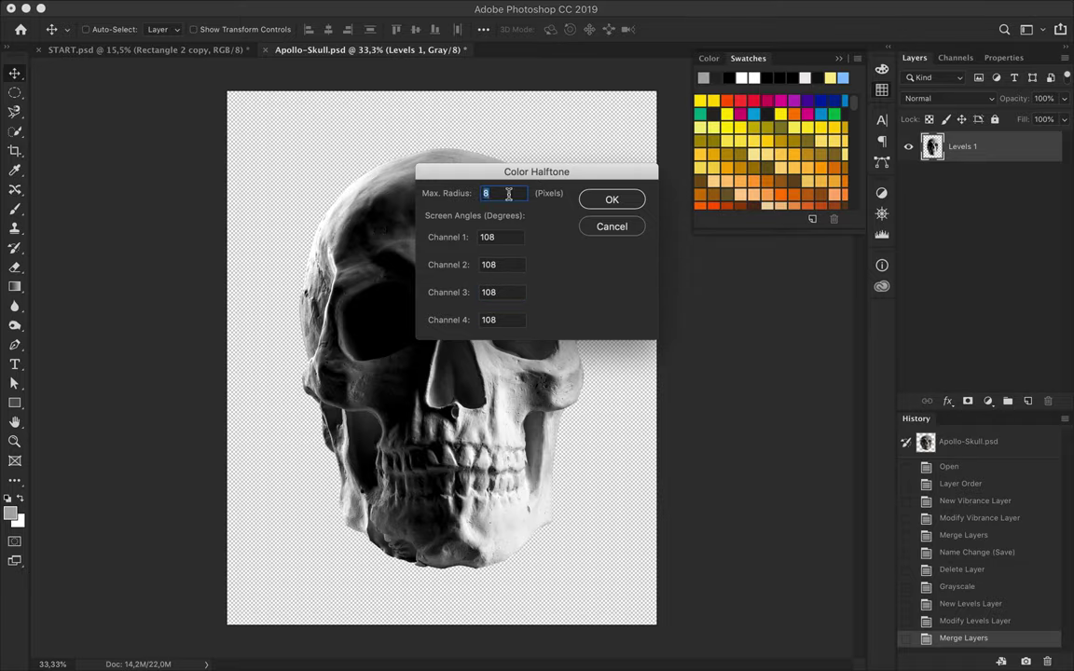
left_click(611, 199)
scroll(511, 281, "up", 5)
key("5")
key("3")
key("super+z")
key("super+z")
Select the white between the halftone dots with the Magic Wand and delete it
left_click(14, 130)
left_click(89, 139)
left_click(503, 308)
key("Delete")
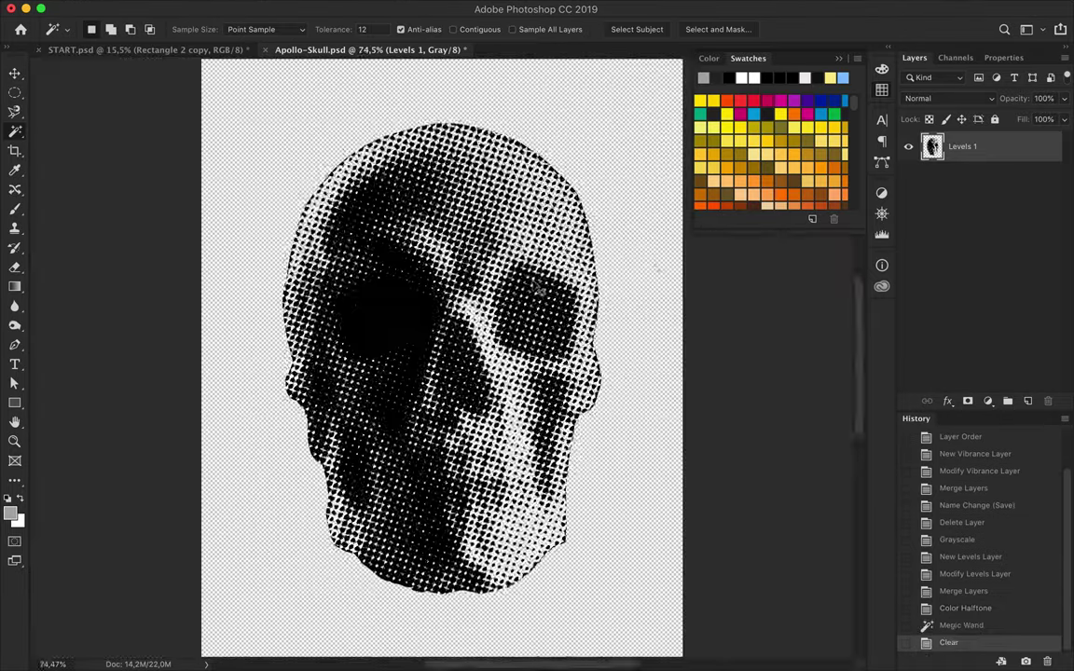
key("v")
key("super+minus")
Bring the halftone skull into the poster, raise it in the stack, and enlarge it
mouse_move(395, 223)
left_mouse_down()
mouse_move(315, 198)
mouse_move(431, 199)
left_mouse_up()
key("super+bracketright")
left_click_drag(438, 280, 438, 266)
key("super+t")
left_click_drag(438, 187, 437, 108)
key("Return")
Stretch the halftone skull to fill the poster, then delete it and sample light blue
mouse_move(462, 300)
left_mouse_down()
mouse_move(354, 300)
mouse_move(419, 410)
mouse_move(359, 438)
left_mouse_up()
key("super+shift+bracketleft")
key("super+t")
mouse_move(385, 508)
left_mouse_down()
mouse_move(390, 532)
mouse_move(590, 602)
left_mouse_up()
key("Return")
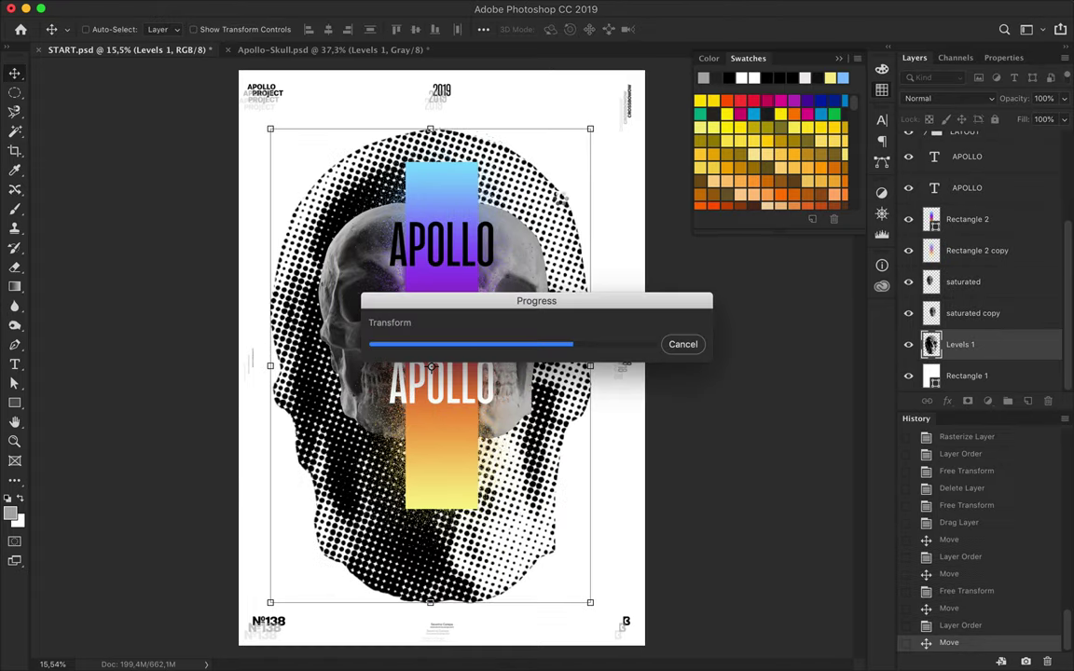
key("Delete")
left_click(446, 198)
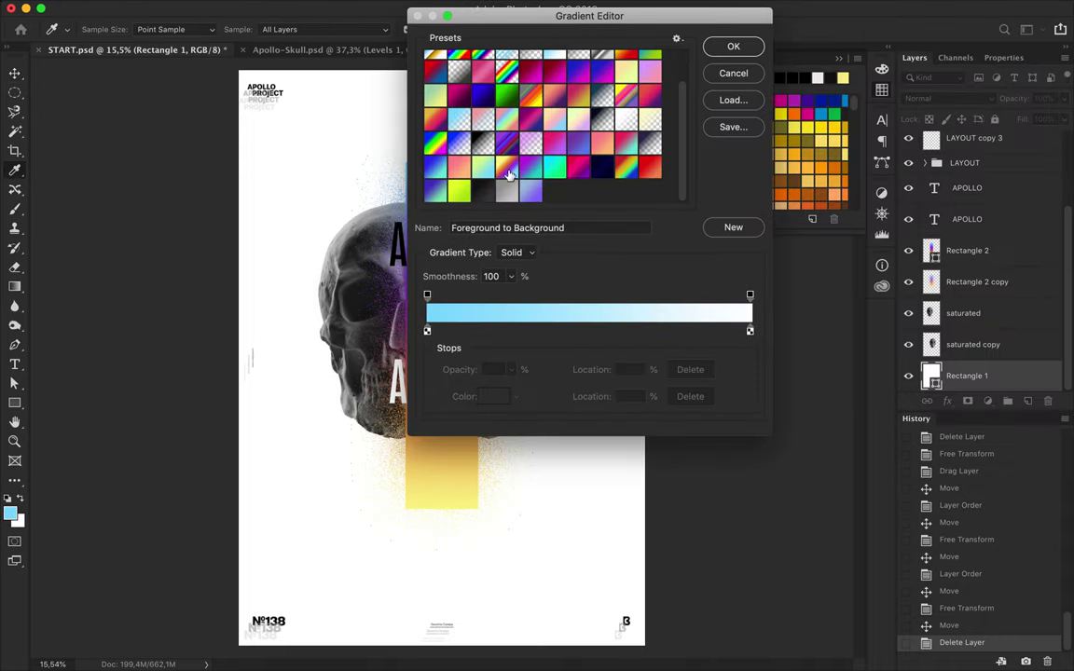
Set the gradient's end stop to 0% opacity for a blue-to-transparent gradient
left_click(750, 331)
left_click(751, 295)
type("0")
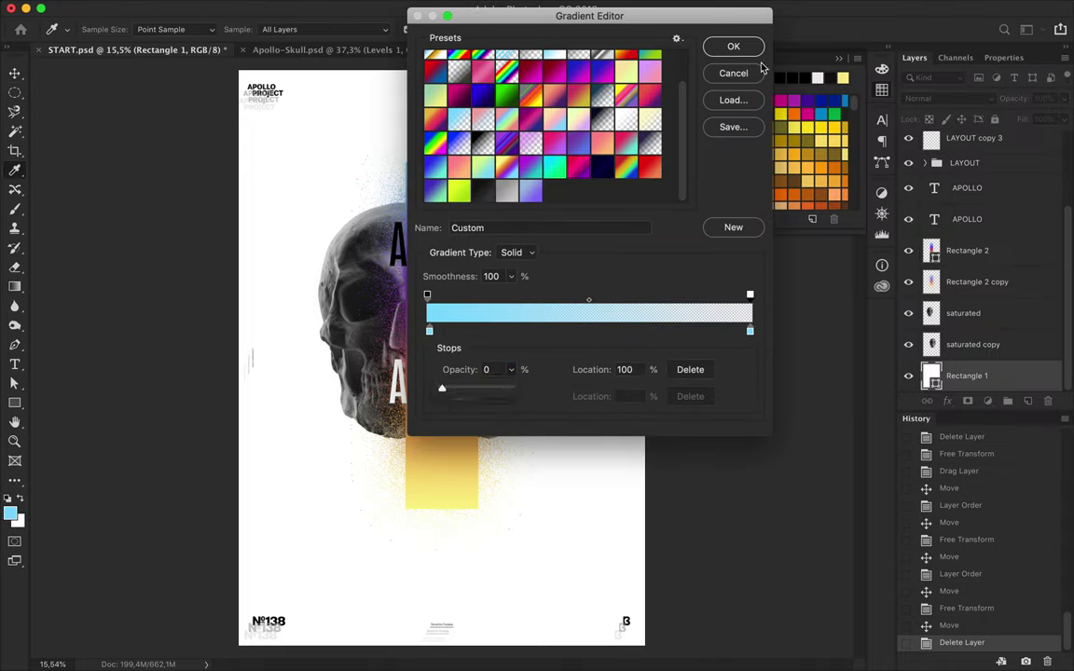
left_click(733, 46)
On a new layer, squash a blue radial glow into a full-width band beneath the skulls
key("ctrl+shift+alt+n")
left_click_drag(430, 494, 551, 494)
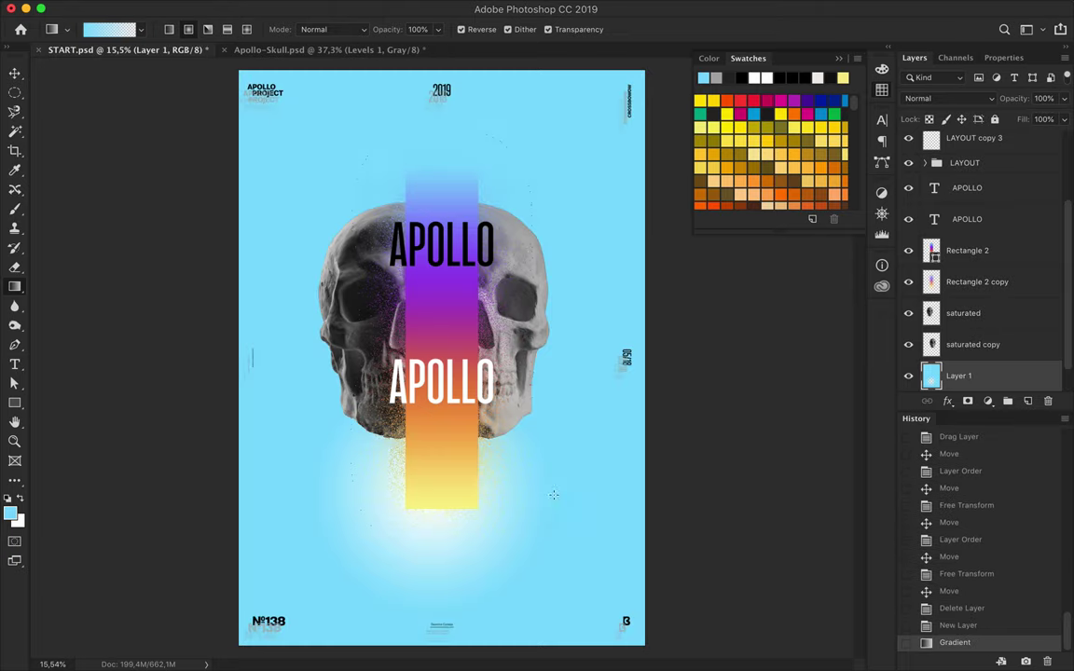
key("ctrl+z")
key("ctrl+t")
left_click_drag(436, 530, 643, 529)
left_click_drag(335, 531, 238, 529)
left_click_drag(441, 631, 442, 510)
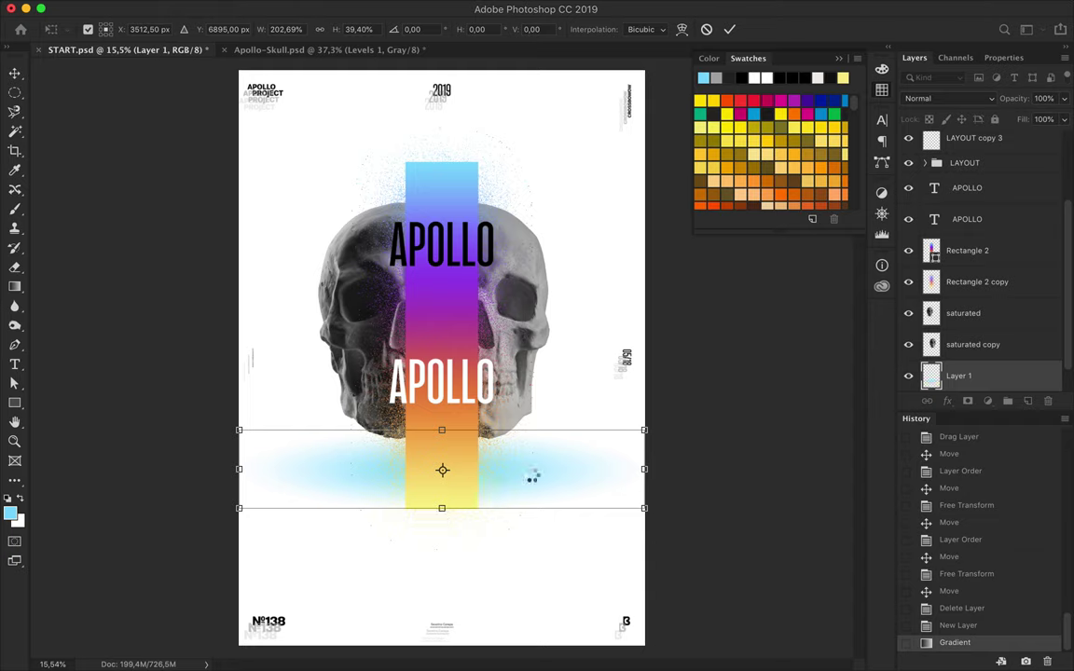
key("Return")
left_click_drag(530, 486, 557, 501)
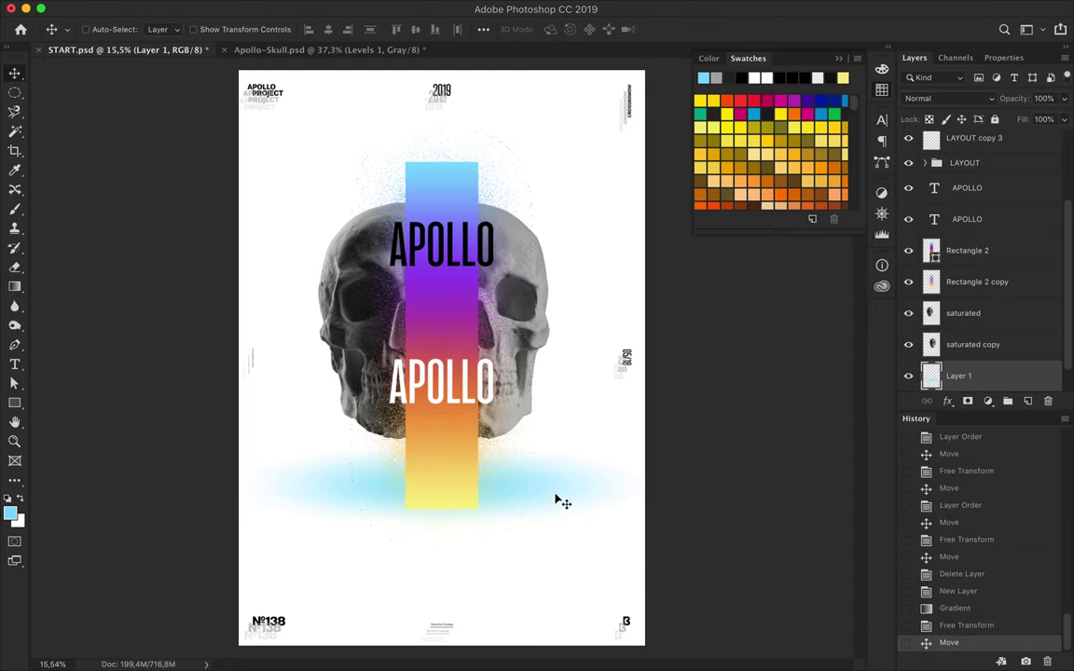
Change the gradient stop to yellow and try a first yellow glow, then undo it
key("g")
left_click(102, 29)
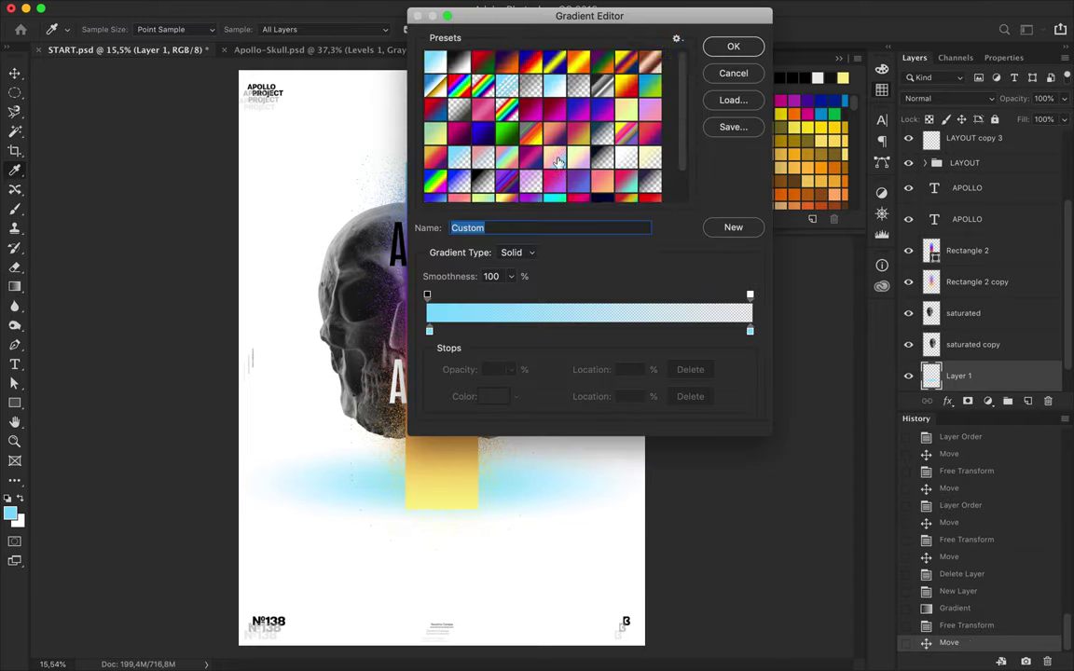
double_click(751, 332)
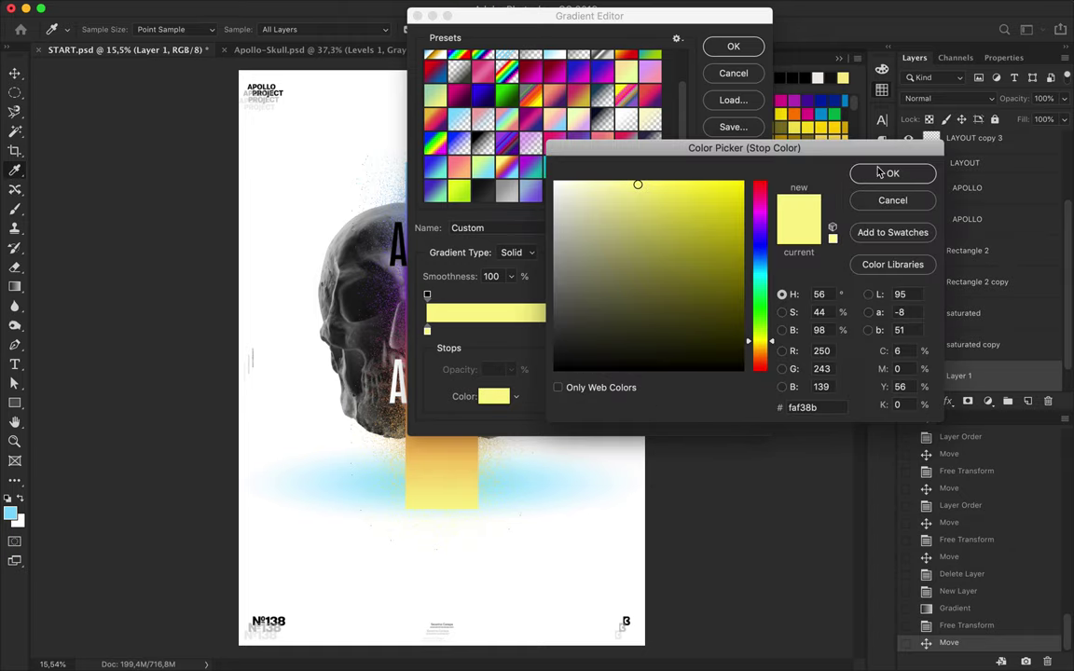
key("Return")
key("Return")
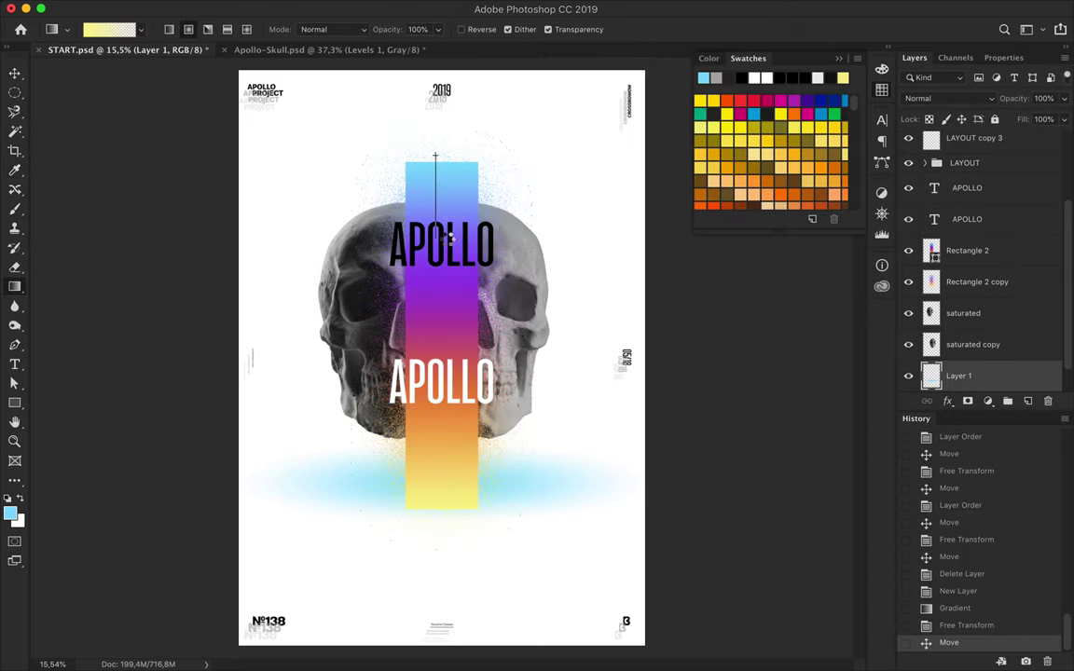
left_click_drag(449, 240, 445, 189)
key("ctrl+t")
key("Escape")
key("ctrl+z")
On a new layer, widen a pale yellow radial glow across the poster above the skulls
key("ctrl+shift+alt+n")
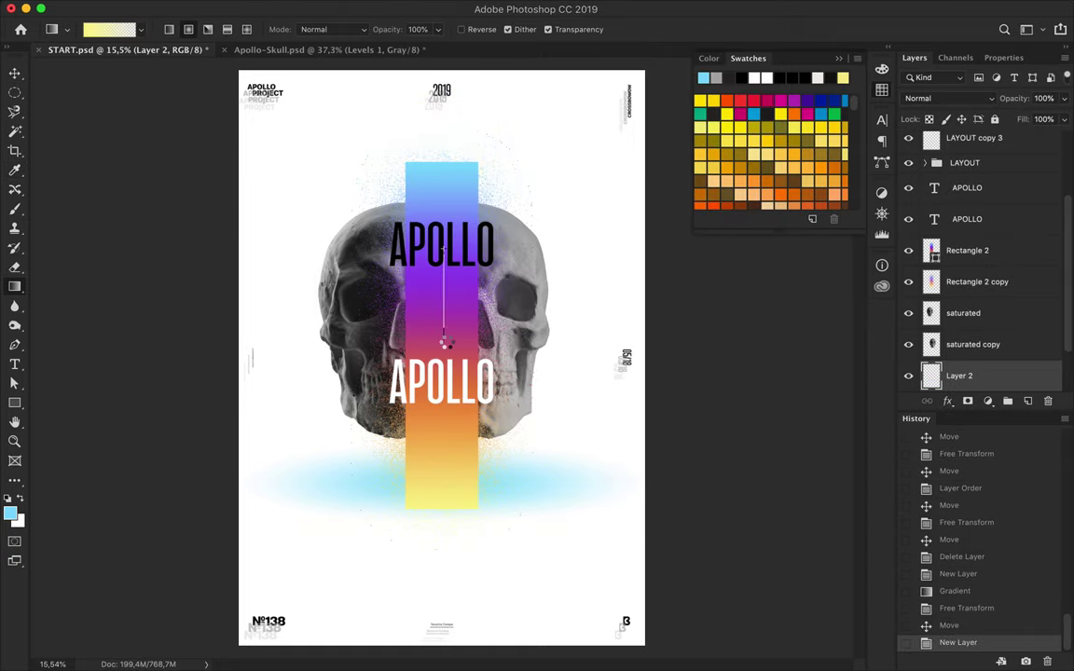
left_click_drag(445, 342, 446, 343)
key("ctrl+t")
left_click_drag(347, 189, 239, 184)
mouse_move(537, 187)
left_mouse_down()
mouse_move(645, 179)
mouse_move(542, 188)
left_mouse_up()
key("Return")
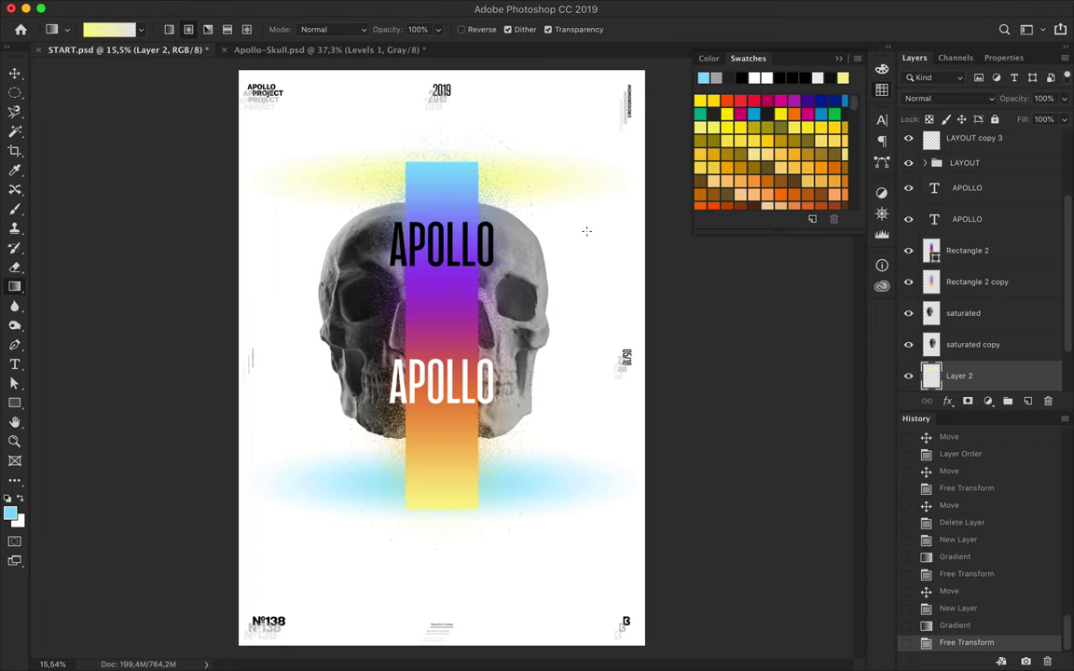
Fit the poster in view and add a Color Balance adjustment clipped to the yellow glow
key("v")
scroll(516, 296, "up", 5)
key("ctrl+0")
left_click(990, 403)
left_click(1023, 549)
key("ctrl+alt+g")
Try Color Balance highlight shifts on the yellow glow, then swap that adjustment for a new one
left_click_drag(925, 161, 1014, 164)
key("alt+3")
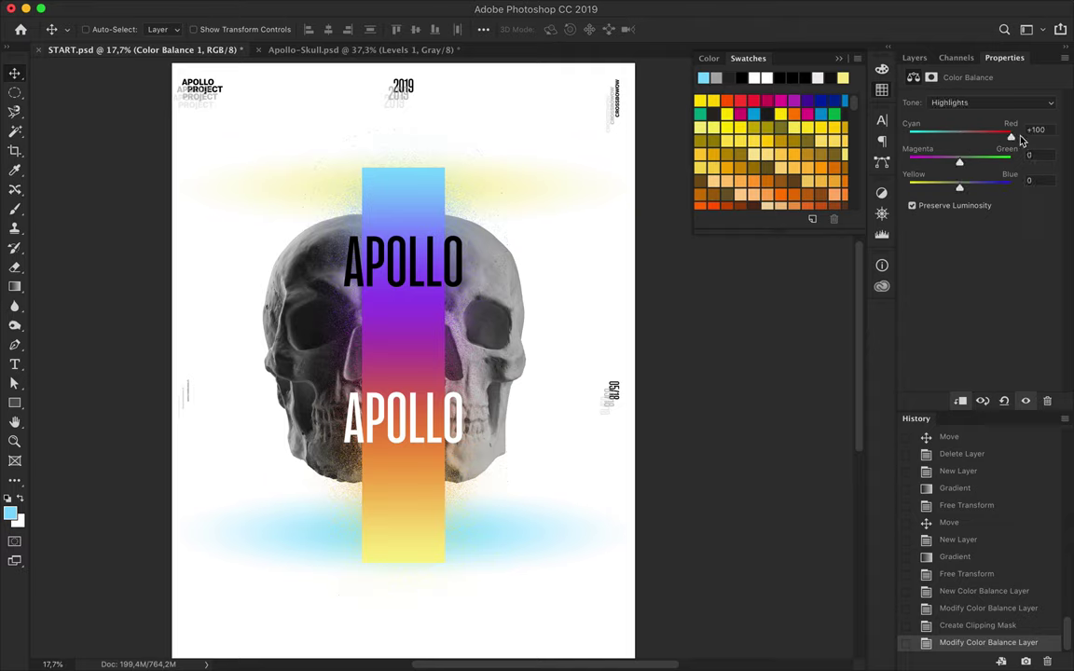
left_click(914, 58)
key("Delete")
left_click(988, 401)
left_click(932, 486)
left_click(914, 58)
left_click(988, 401)
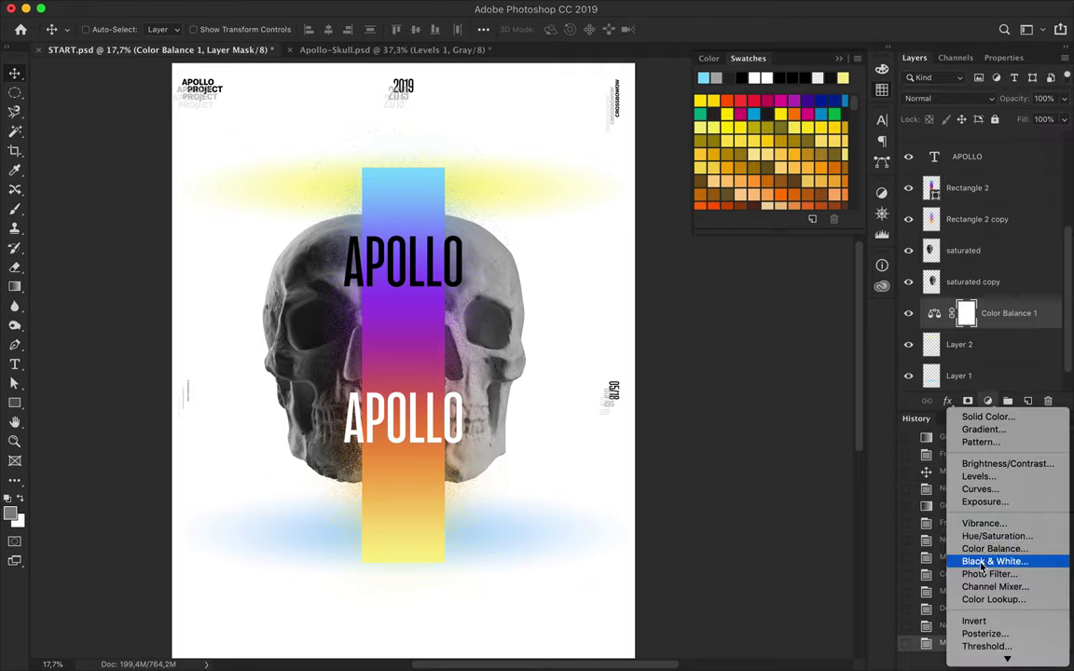
left_click(898, 530)
Shift the top glow's hue with a clipped Hue/Saturation, then delete the glow and its adjustments
left_click_drag(982, 163, 1016, 163)
left_click(914, 57)
left_click(941, 343)
key("Delete")
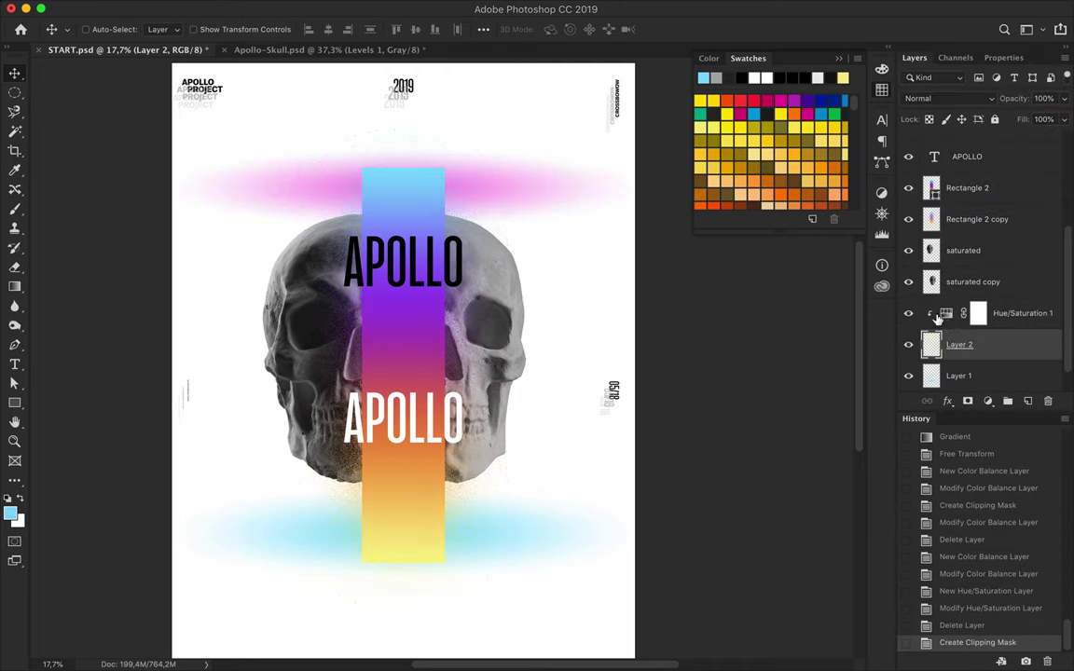
double_click(934, 312)
left_click_drag(940, 160, 1025, 163)
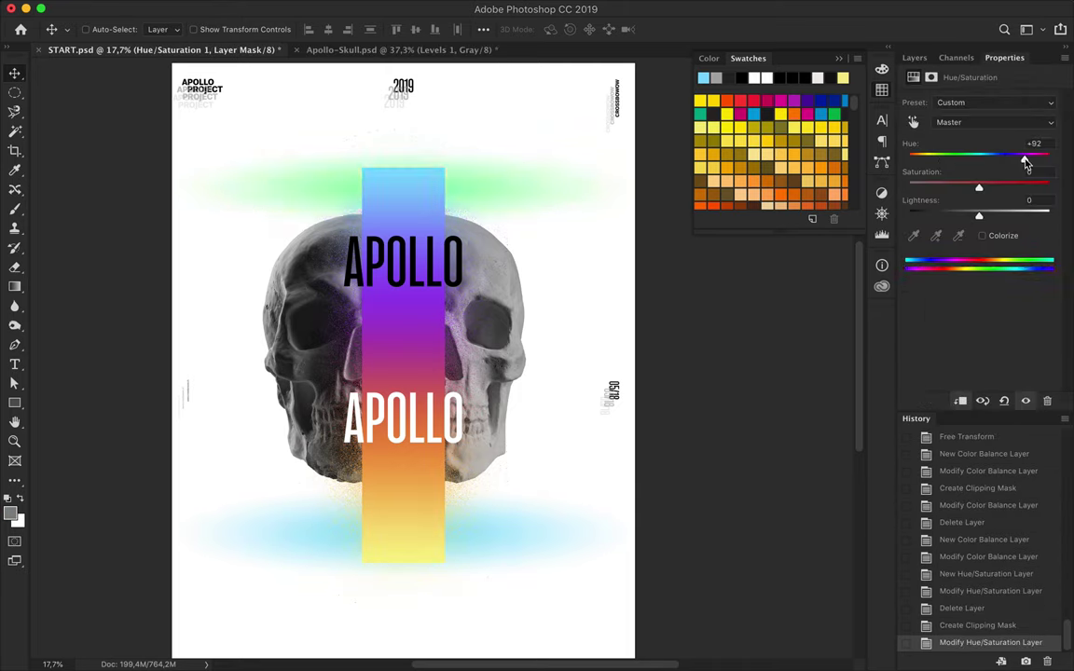
key("BackSpace")
key("BackSpace")
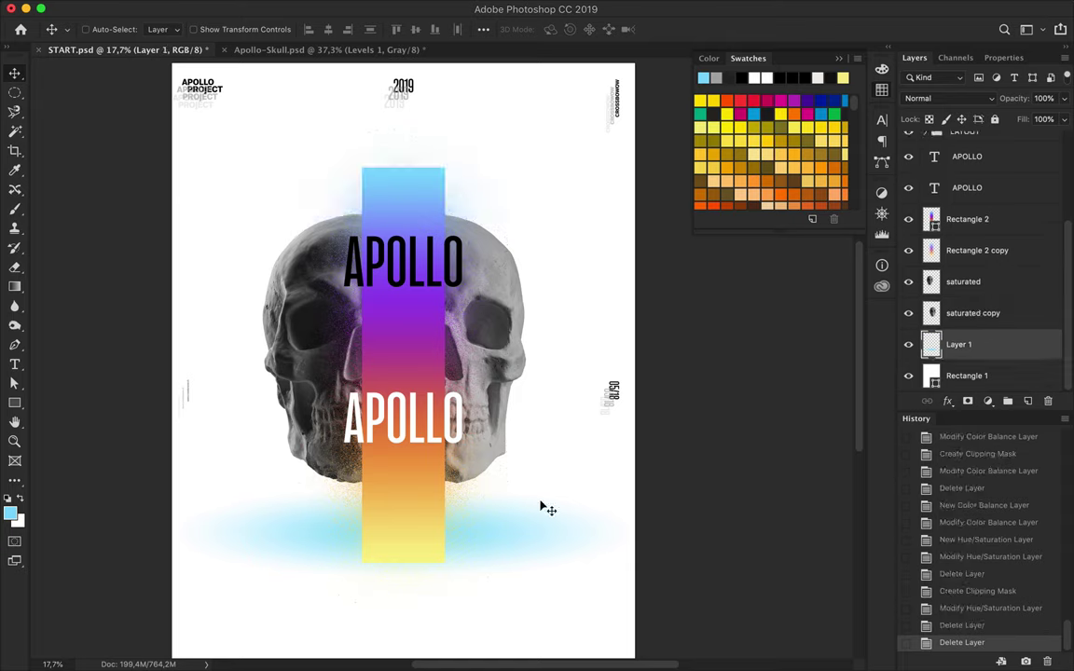
right_click(525, 548)
Duplicate the blue glow band and warp the copy's edges beneath the skulls
key("ctrl+j")
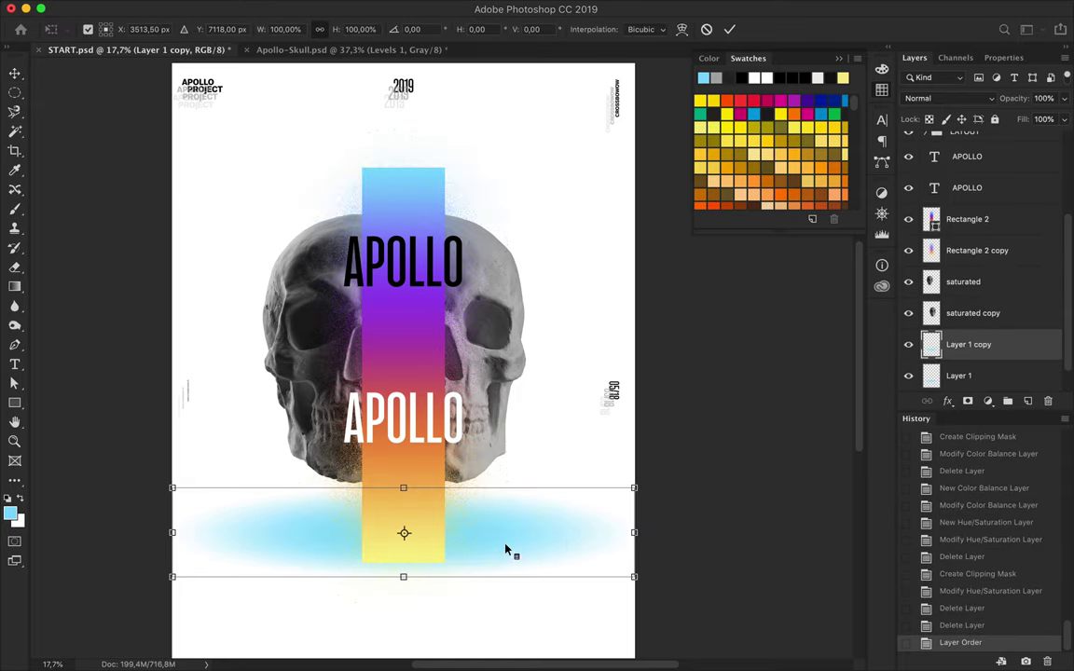
left_click_drag(362, 570, 449, 567)
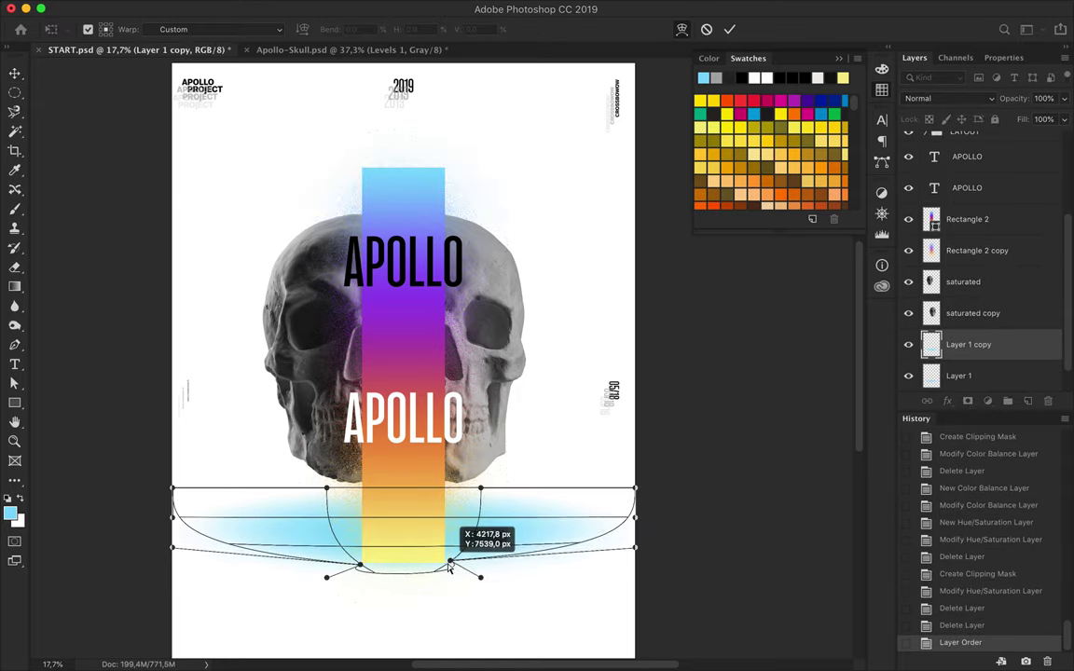
left_click_drag(635, 488, 578, 484)
left_click_drag(199, 522, 309, 523)
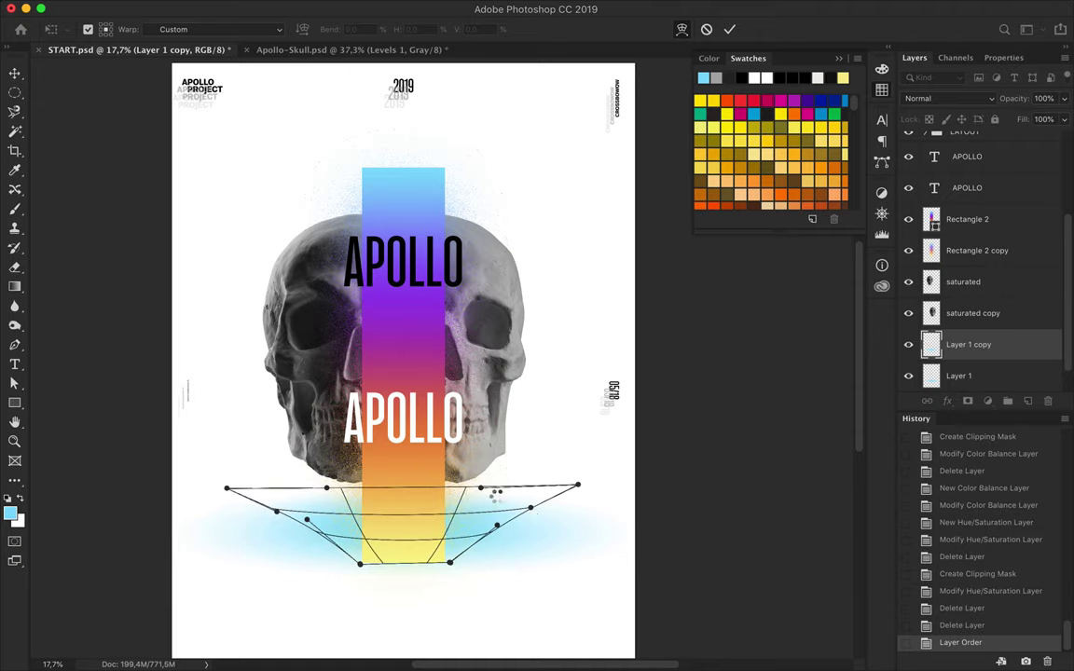
key("Return")
left_click_drag(497, 537, 496, 539)
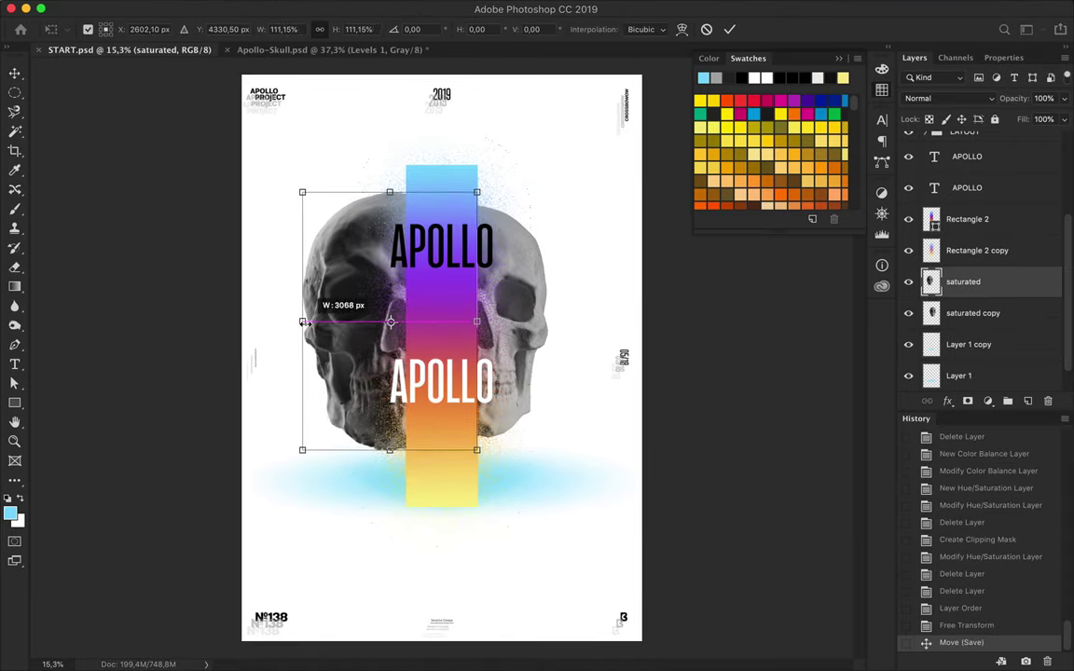
Enlarge the left skull, then copy Rectangle 2, send it to the bottom and rasterize it
left_click_drag(350, 303, 334, 322)
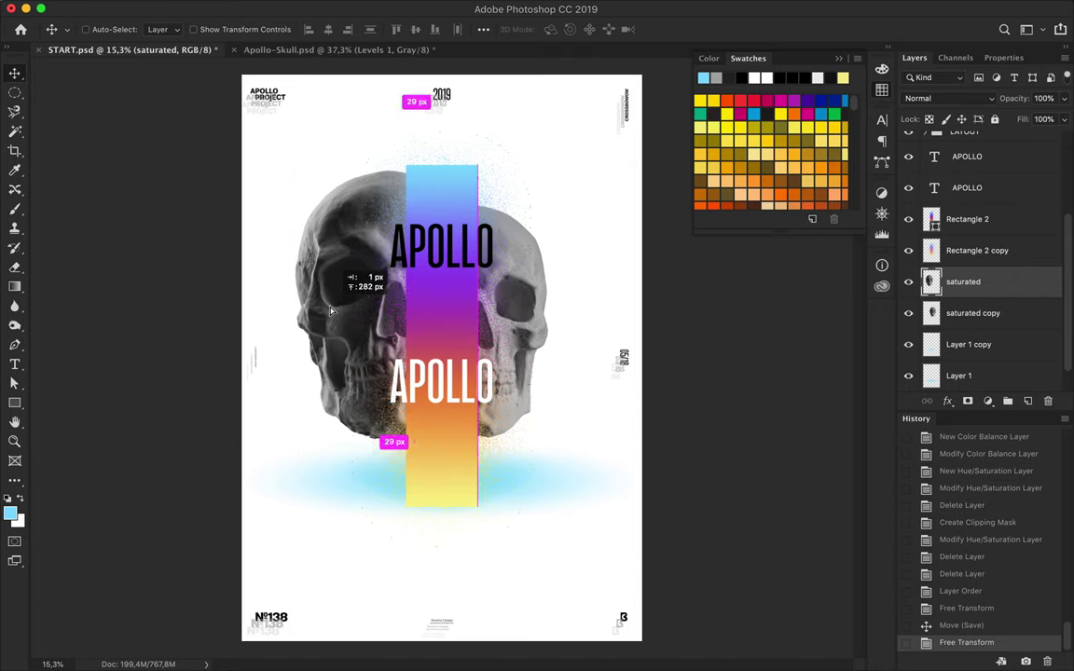
left_click(966, 219)
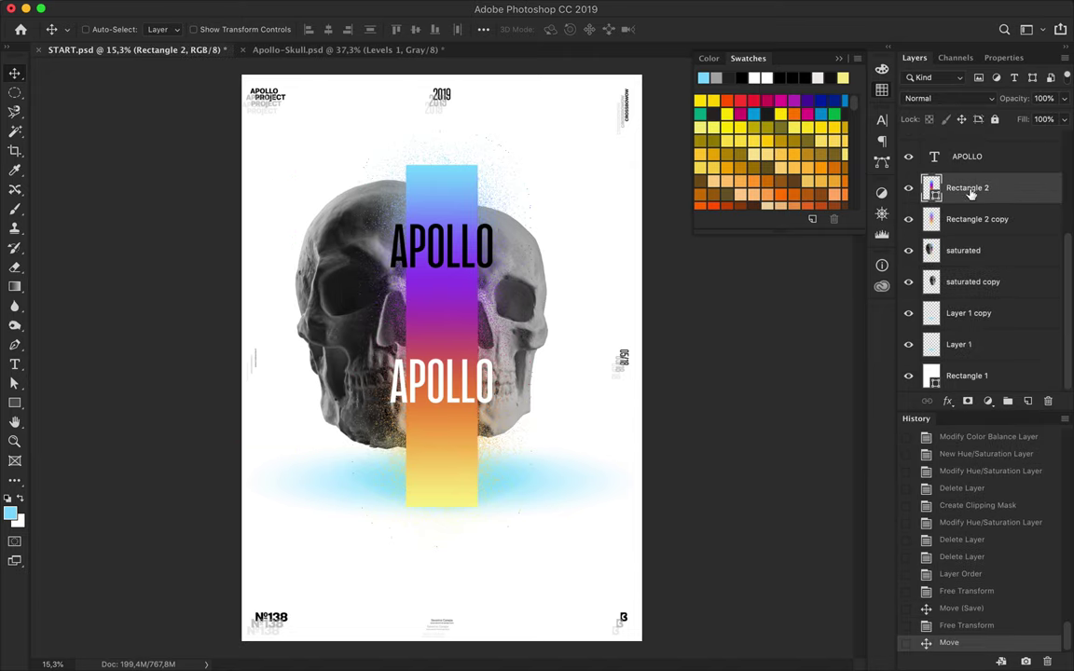
key("ctrl+j")
key("ctrl+shift+bracketleft")
key("ctrl+t")
right_click(929, 250)
left_click(929, 250)
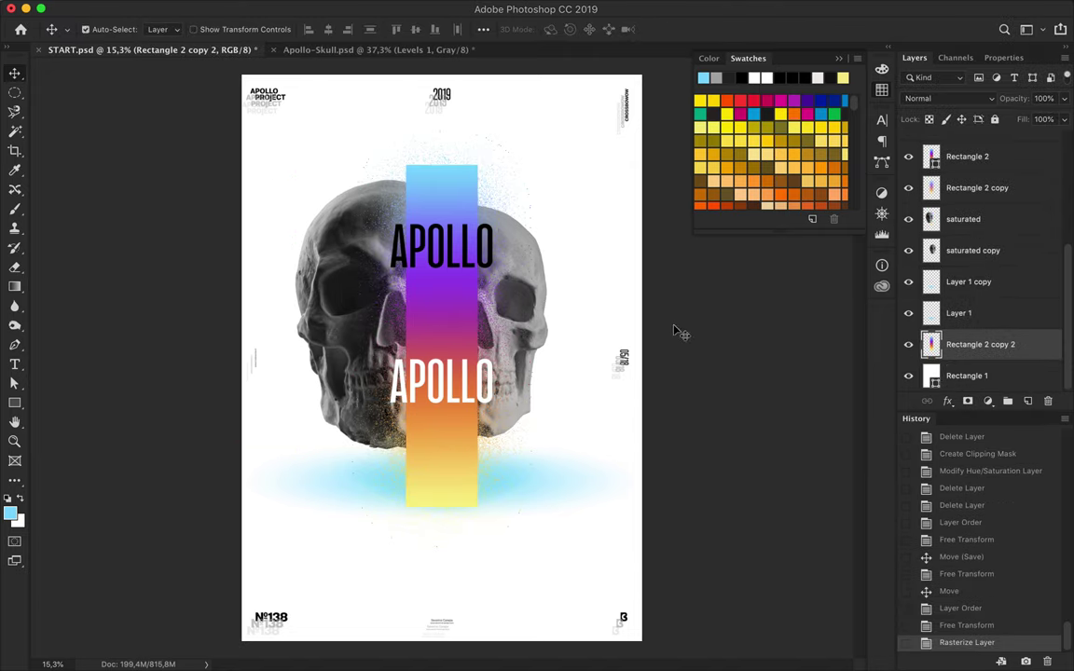
Enlarge and flip the gradient copy to cover the whole poster, including the white footer
key("ctrl+t")
mouse_move(478, 506)
left_mouse_down()
mouse_move(595, 354)
mouse_move(235, 77)
left_mouse_up()
left_click_drag(442, 580, 444, 641)
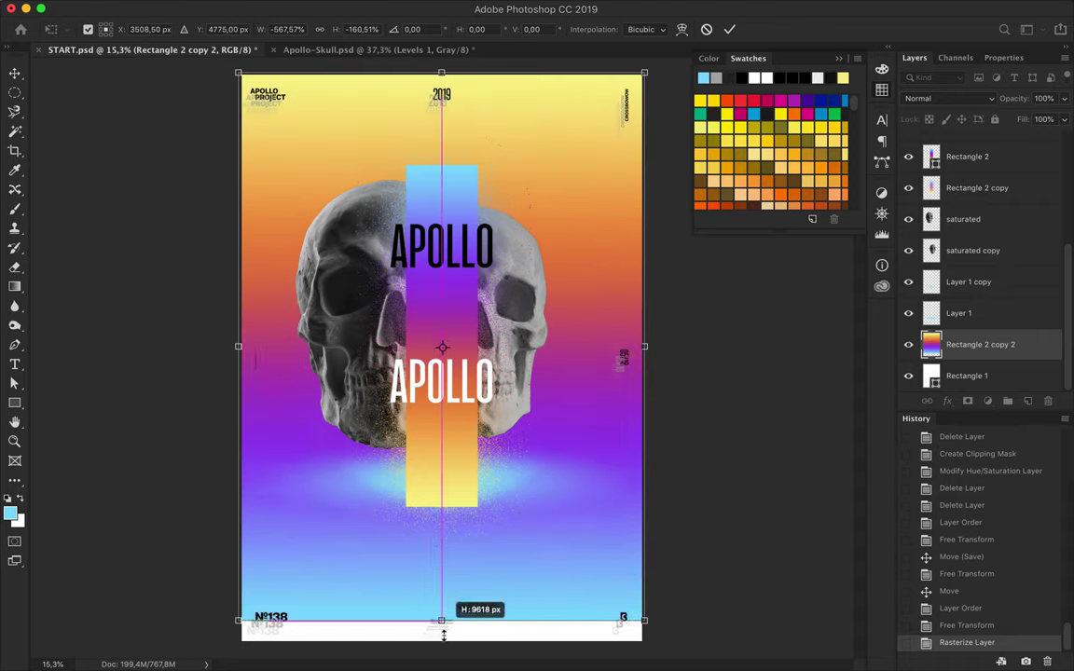
key("Return")
Test several blend modes on the gradient, including Hard Light, then keep Normal
left_click(949, 98)
left_click(947, 98)
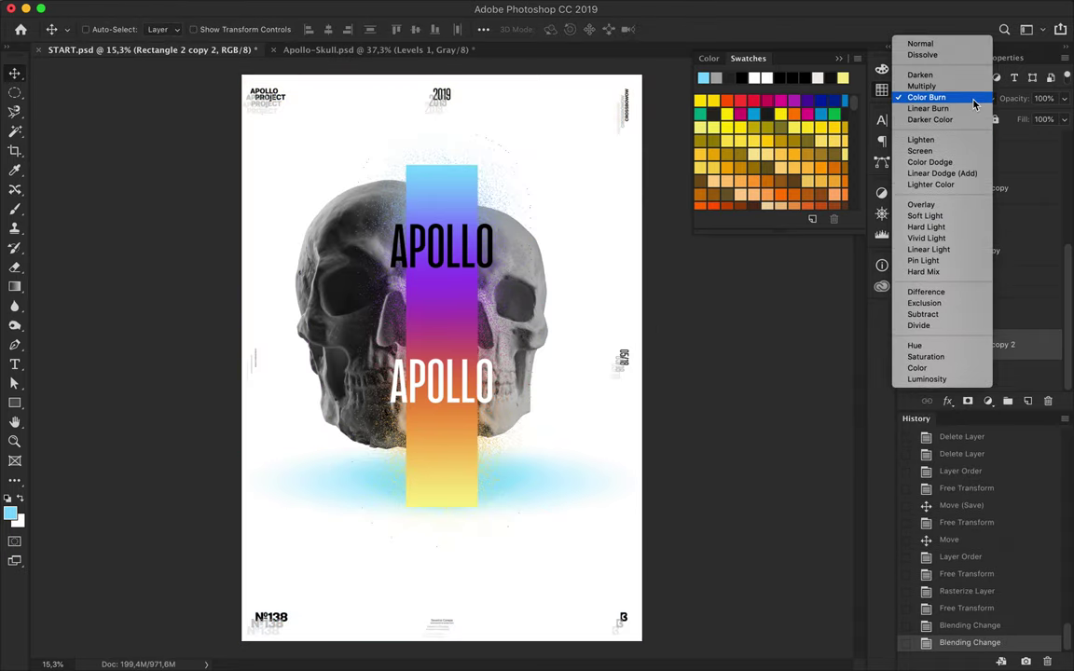
left_click(928, 71)
left_click(948, 97)
left_click(925, 174)
left_click(948, 98)
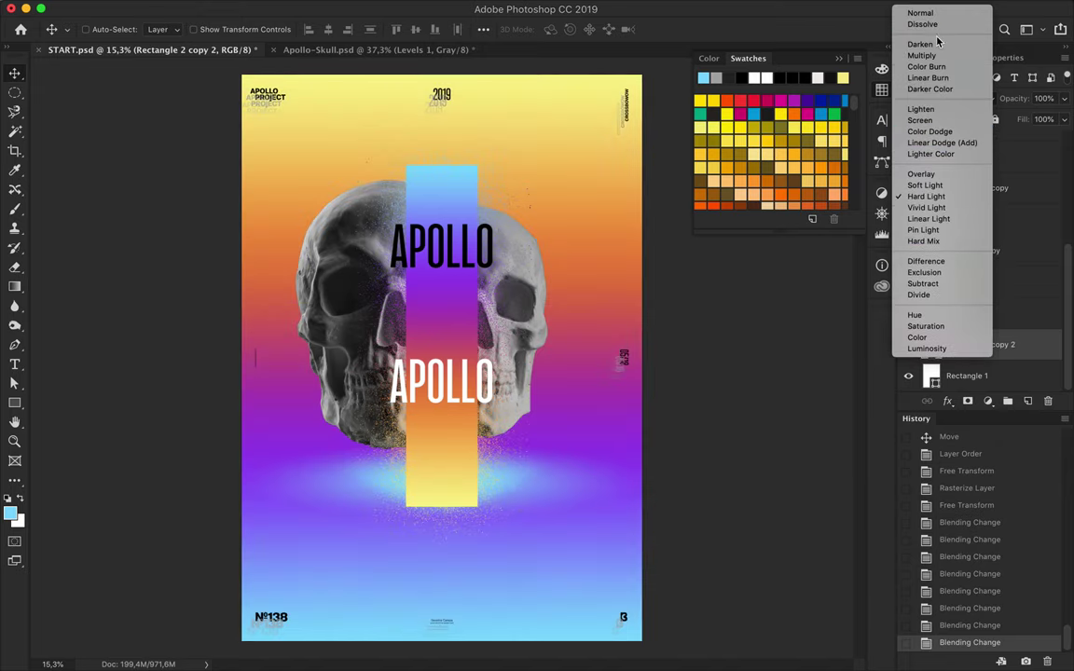
left_click(920, 13)
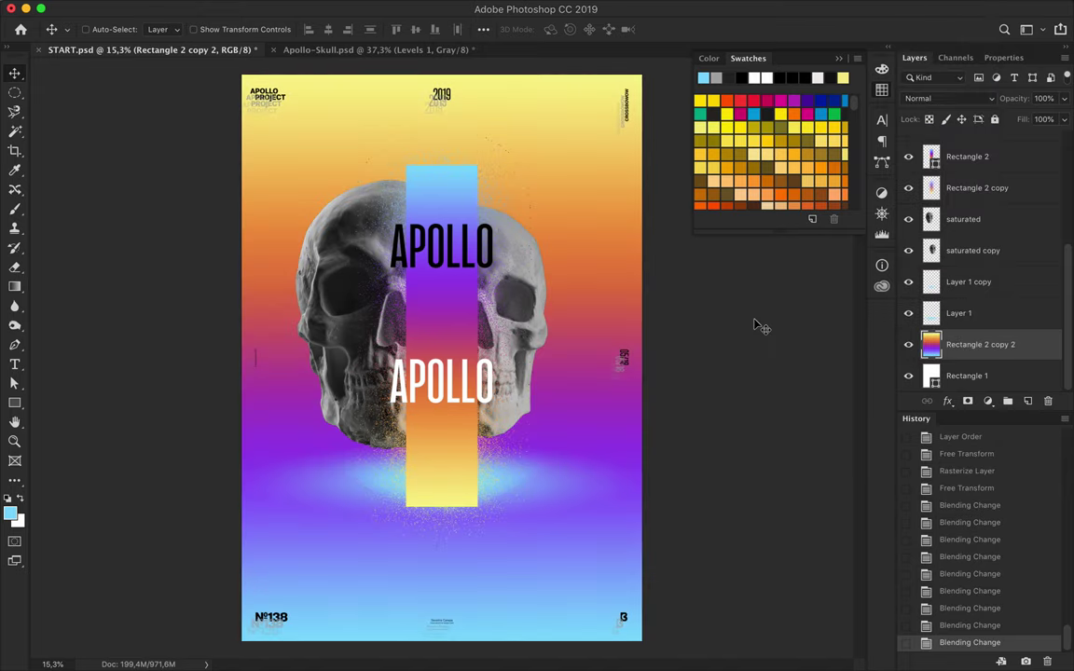
Shrink the gradient backdrop so it sits inside the white border
key("ctrl+t")
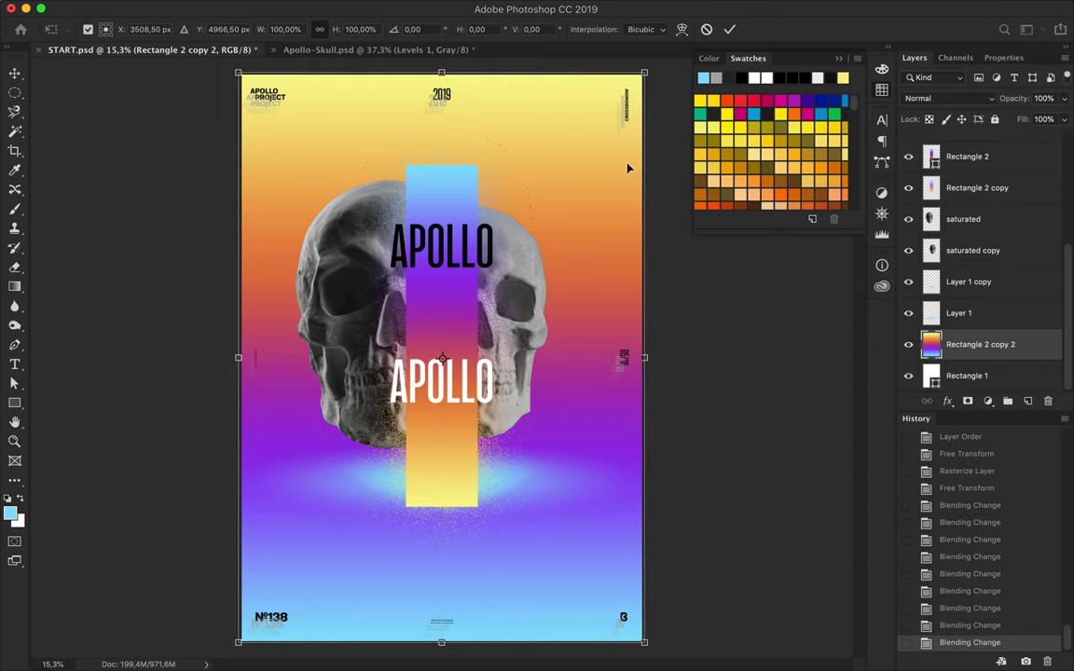
left_click_drag(441, 78, 441, 106)
key("Return")
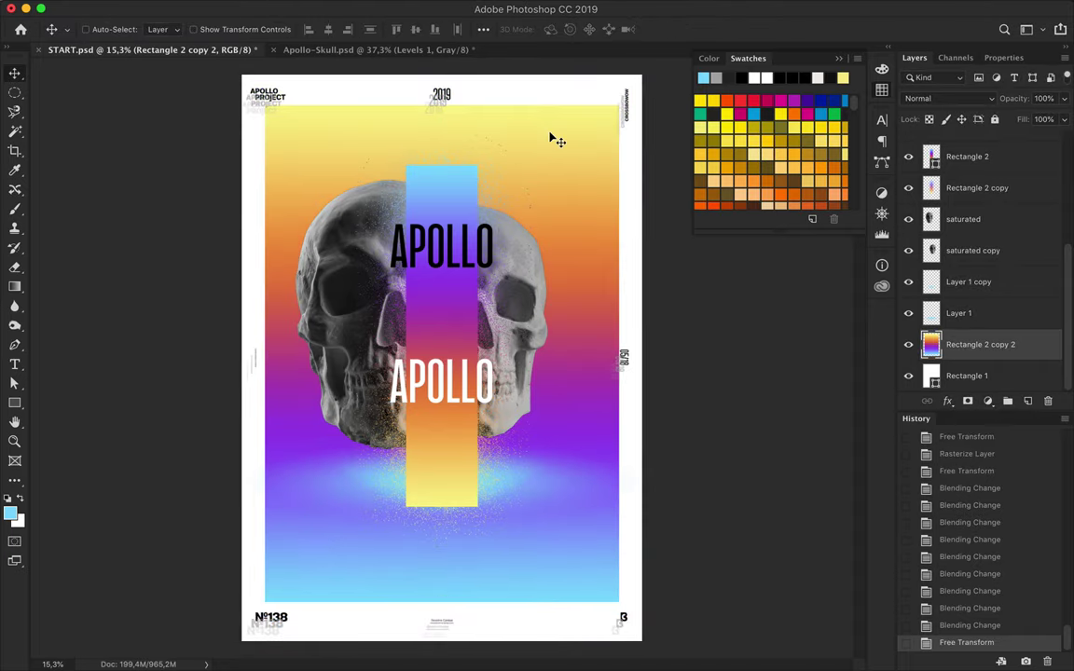
key("ctrl+t")
left_click_drag(618, 106, 608, 121)
key("Return")
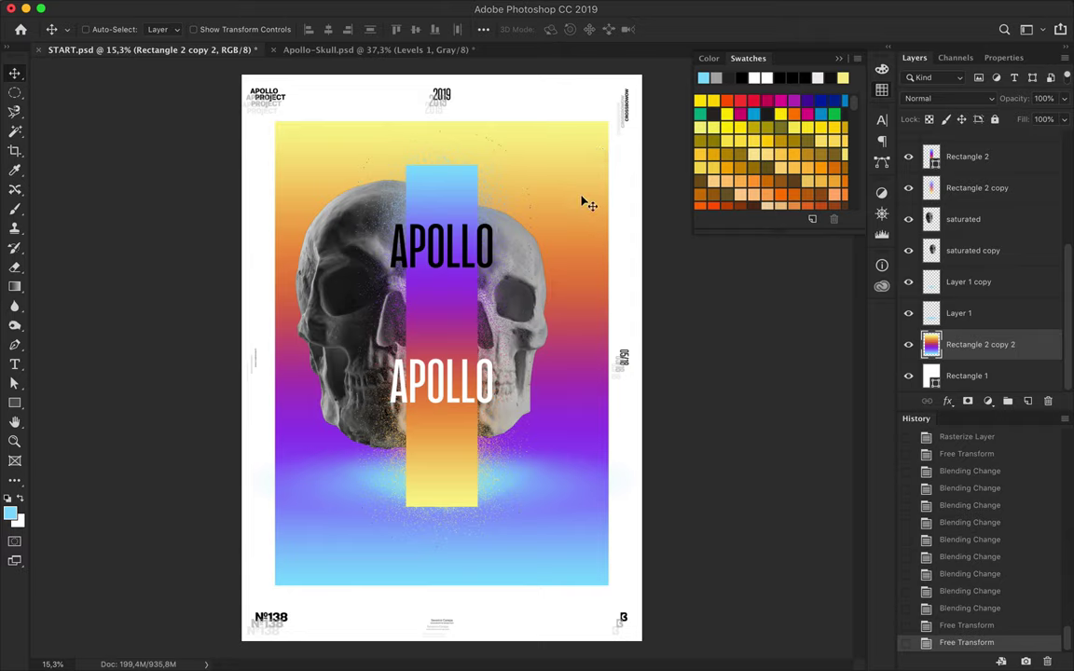
Duplicate the gradient backdrop layer and close the colour swatches panel
left_click(466, 391, "ctrl")
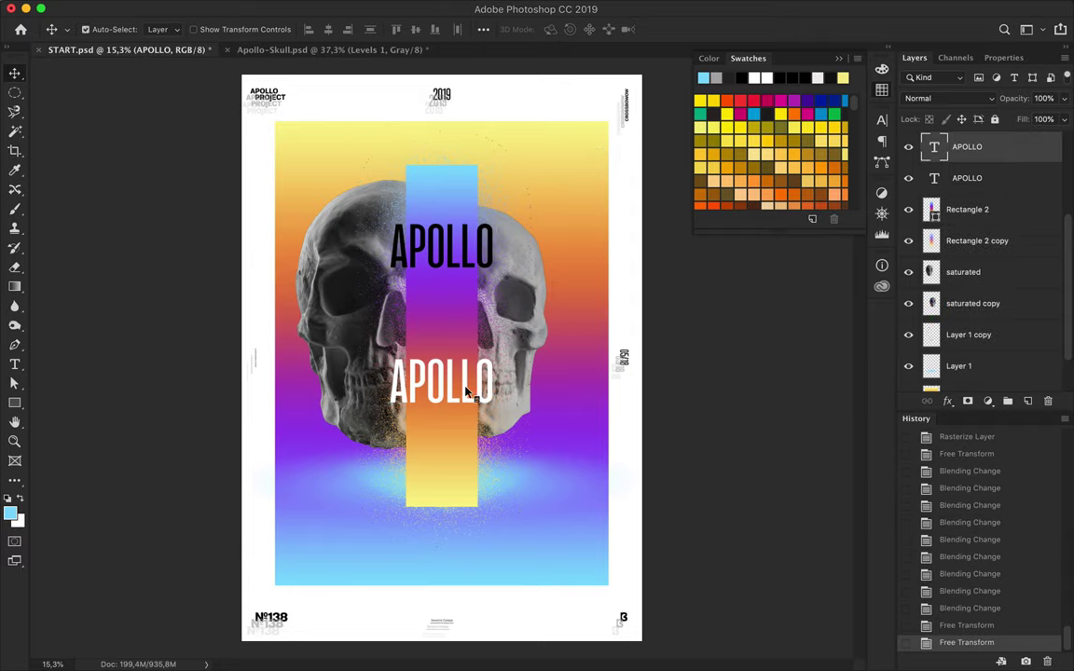
left_click(489, 451, "ctrl")
key("ctrl+j")
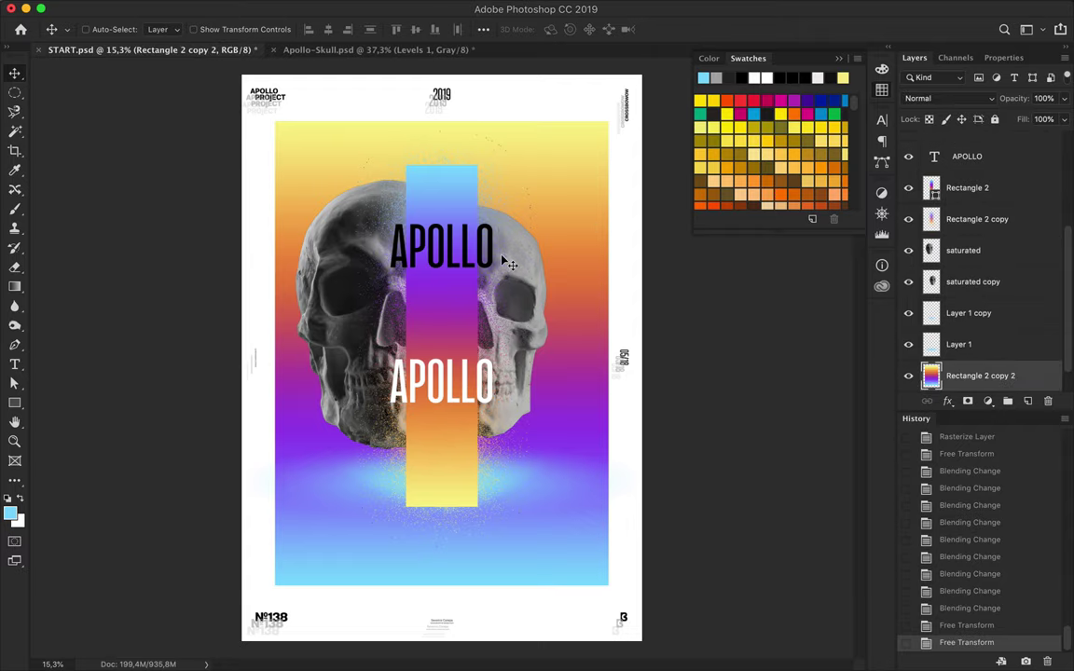
key("ctrl+0")
scroll(530, 240, "up", 1)
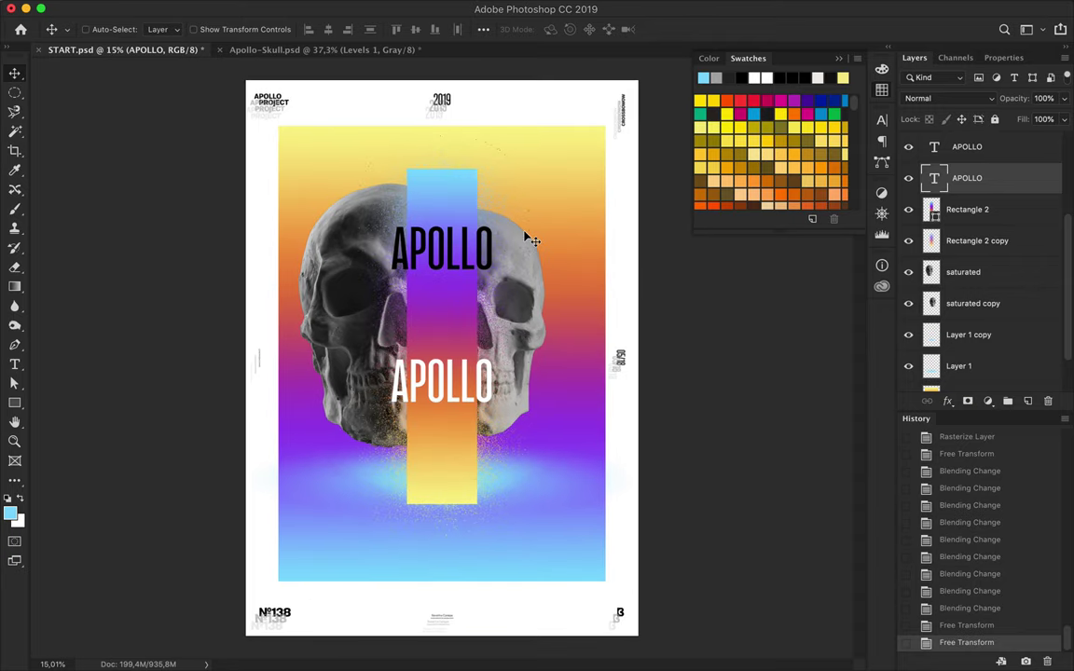
left_click(844, 63)
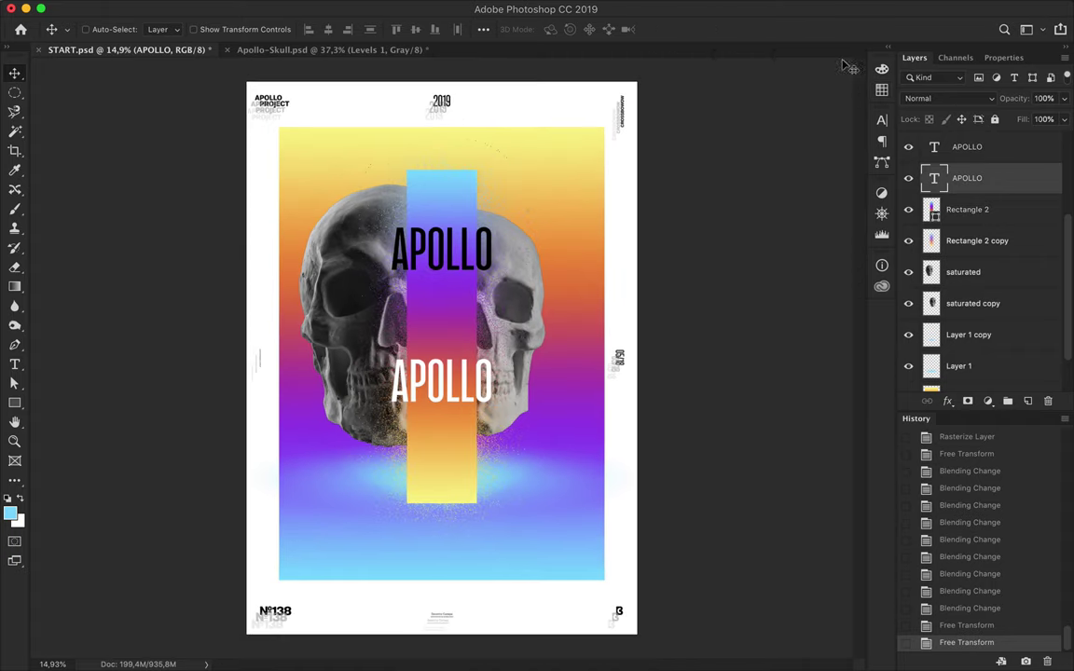
scroll(662, 314, "up", 2)
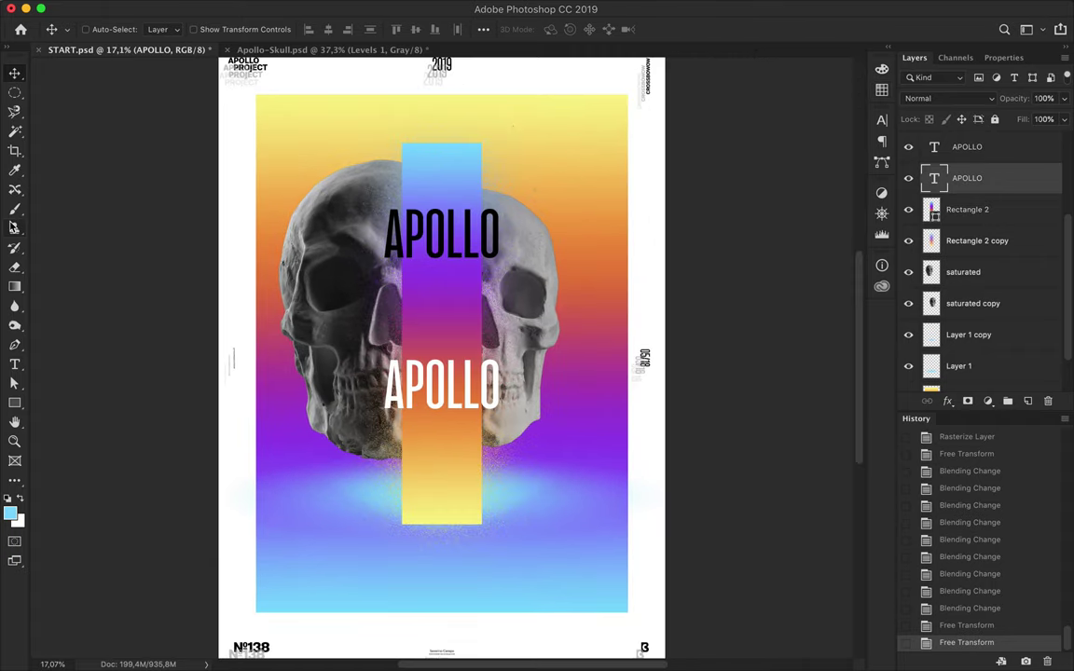
Draw a thin white rectangle with the Rectangle tool and tilt it as a line
left_click(15, 286)
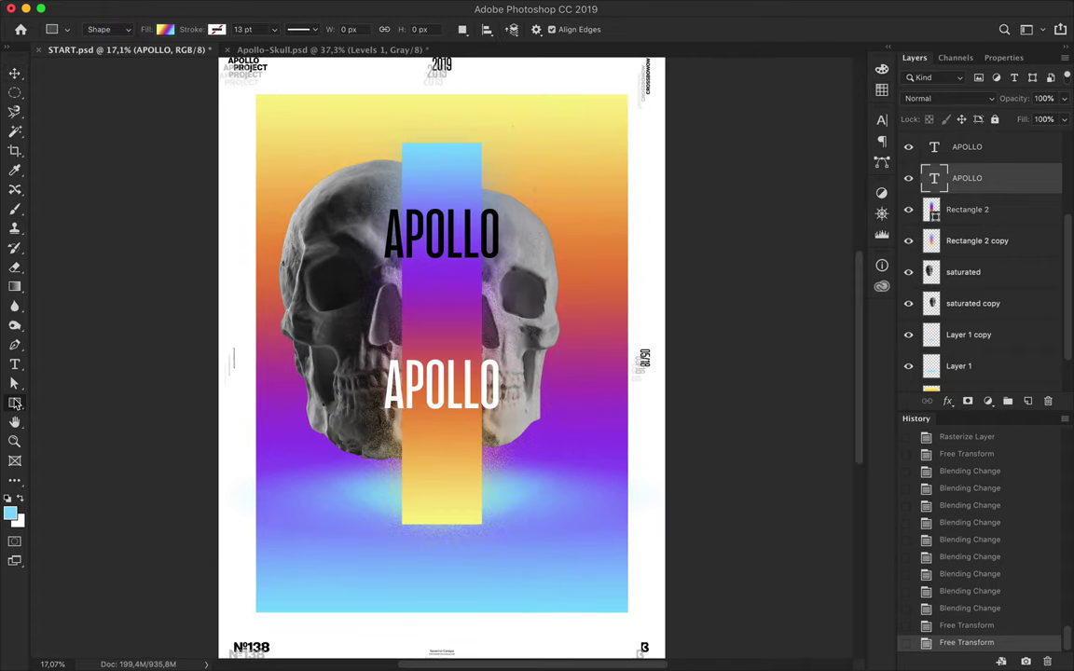
left_click(165, 28)
left_click(893, 176)
mouse_move(299, 416)
left_mouse_down()
mouse_move(360, 421)
mouse_move(347, 426)
left_mouse_up()
key("v")
key("ctrl+t")
key("Return")
key("Return")
Move a copy of the line to the lower right, then delete it
mouse_move(512, 538)
left_mouse_down()
mouse_move(570, 508)
mouse_move(521, 550)
left_mouse_up()
key("ctrl+t")
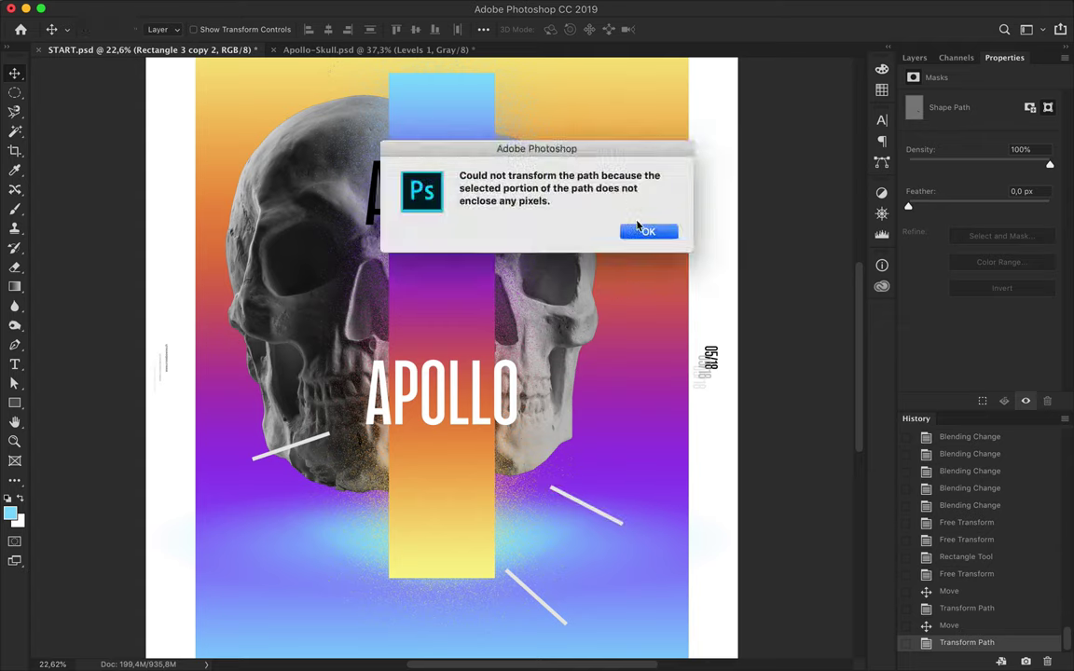
left_click(647, 231)
key("ctrl+t")
key("Return")
key("BackSpace")
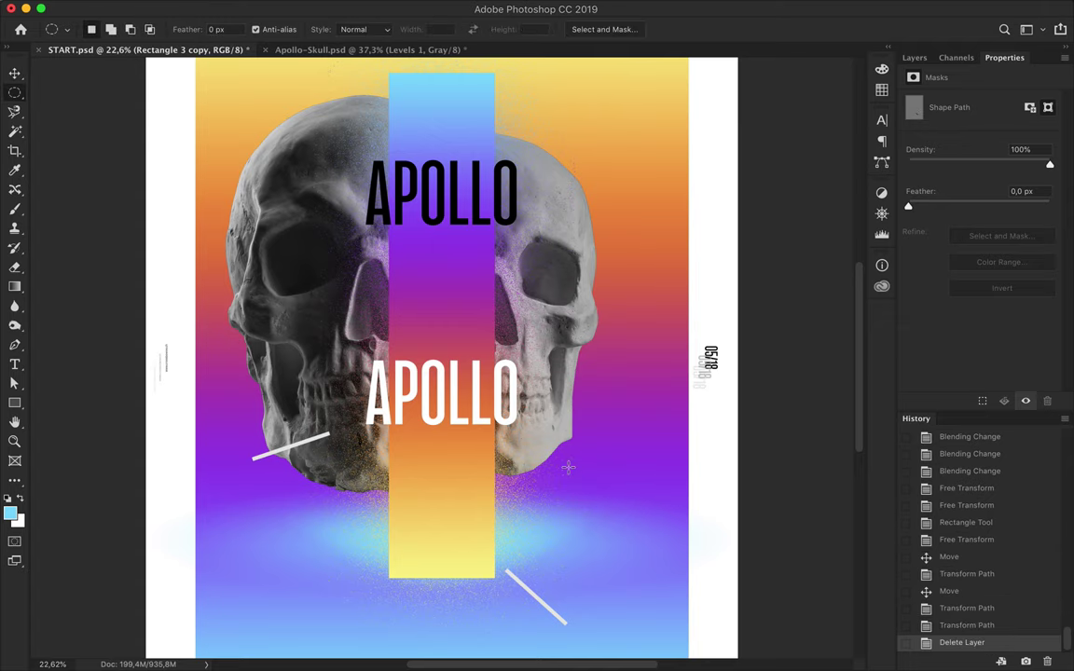
Draw a new tilted line at lower right and group the lines as 'Lines'
left_click_drag(366, 634, 574, 569)
key("ctrl+t")
key("Return")
key("ctrl+g")
type("Lines")
scroll(955, 271, "up", 3)
Add another tilted line near the bottom left and move the Lines group below the colour bars
left_click(943, 275)
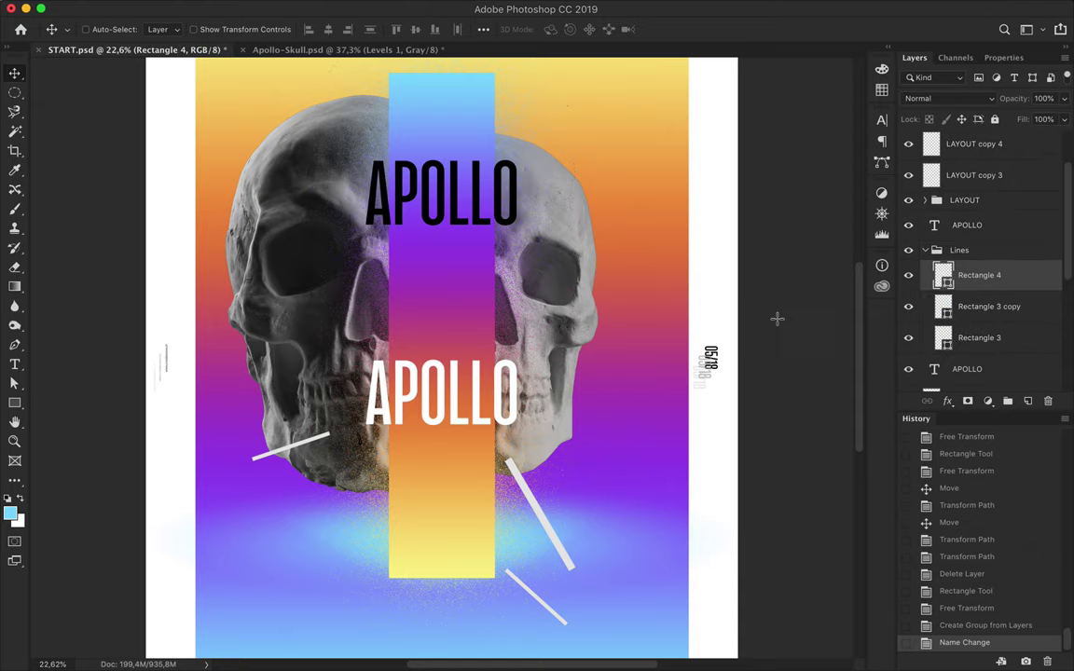
key("v")
mouse_move(368, 539)
left_mouse_down()
mouse_move(374, 573)
mouse_move(349, 550)
mouse_move(540, 157)
left_mouse_up()
key("ctrl+t")
key("Return")
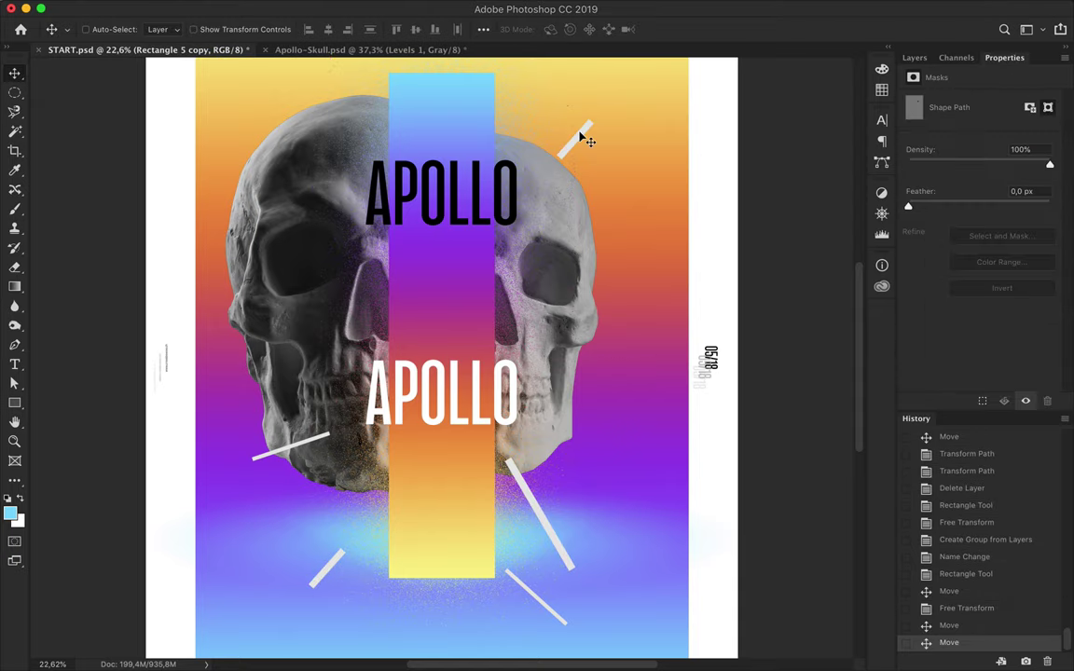
left_click_drag(993, 238, 969, 345)
scroll(565, 508, "down", 2)
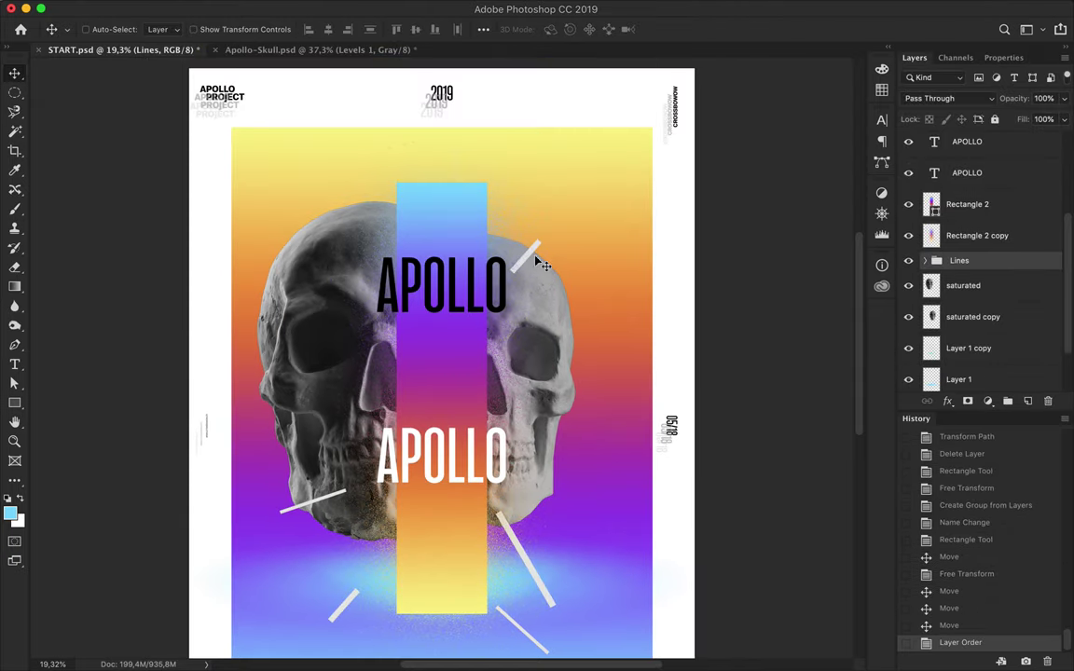
Copy the line to the upper left and upper right, adjusting each angle
left_click_drag(557, 610, 369, 364)
key("ctrl+t")
key("Return")
mouse_move(301, 264)
left_mouse_down()
mouse_move(298, 214)
mouse_move(536, 185)
left_mouse_up()
key("ctrl+t")
key("Return")
Copy a line to the lower right at a near-horizontal angle, and move the gradient copy above the backdrop
left_click_drag(307, 503, 575, 517)
left_click_drag(531, 459, 559, 480)
key("Return")
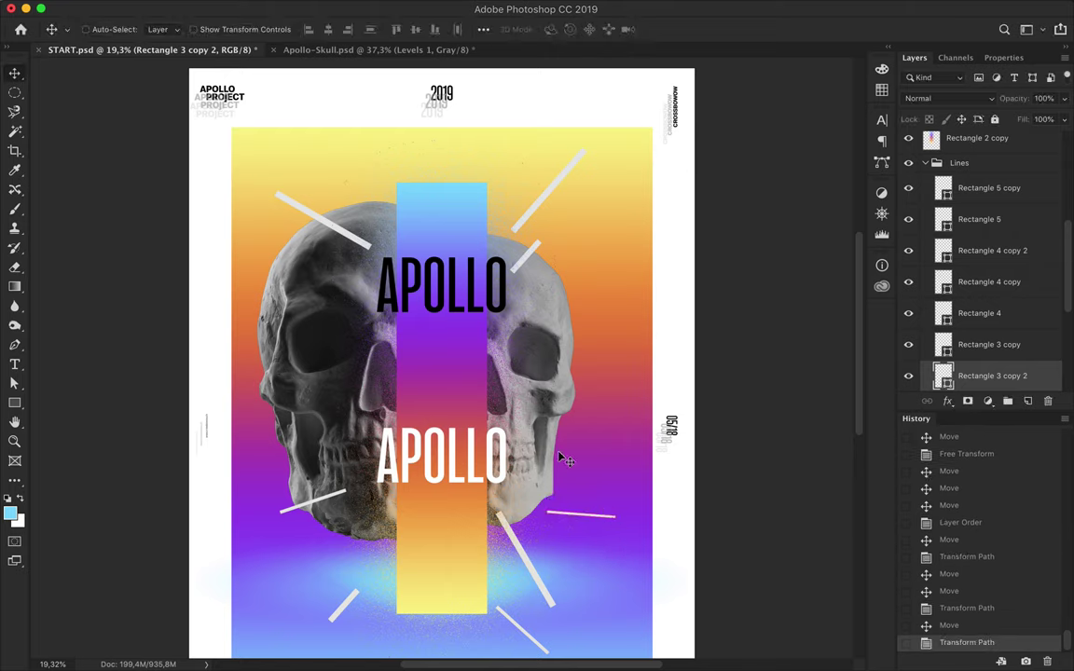
key("ctrl+minus")
scroll(979, 280, "down", 3)
left_click_drag(438, 466, 307, 546)
key("ctrl+z")
left_click_drag(989, 192, 979, 328)
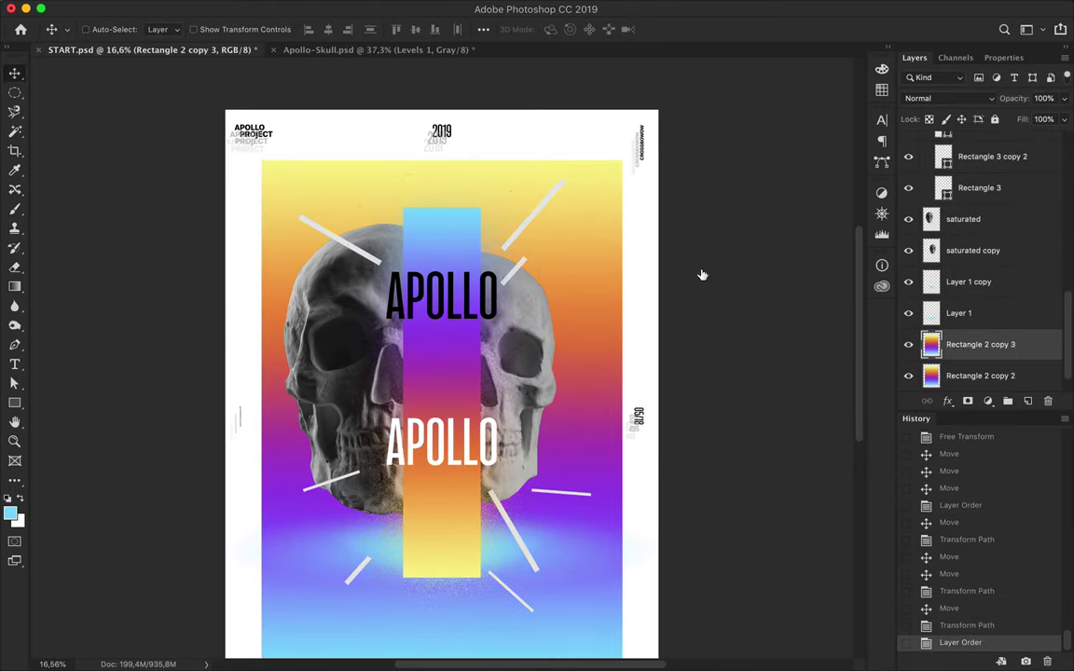
Switch the gradient copy's transform to Warp and bend its mesh downward into a curve
key("ctrl+t")
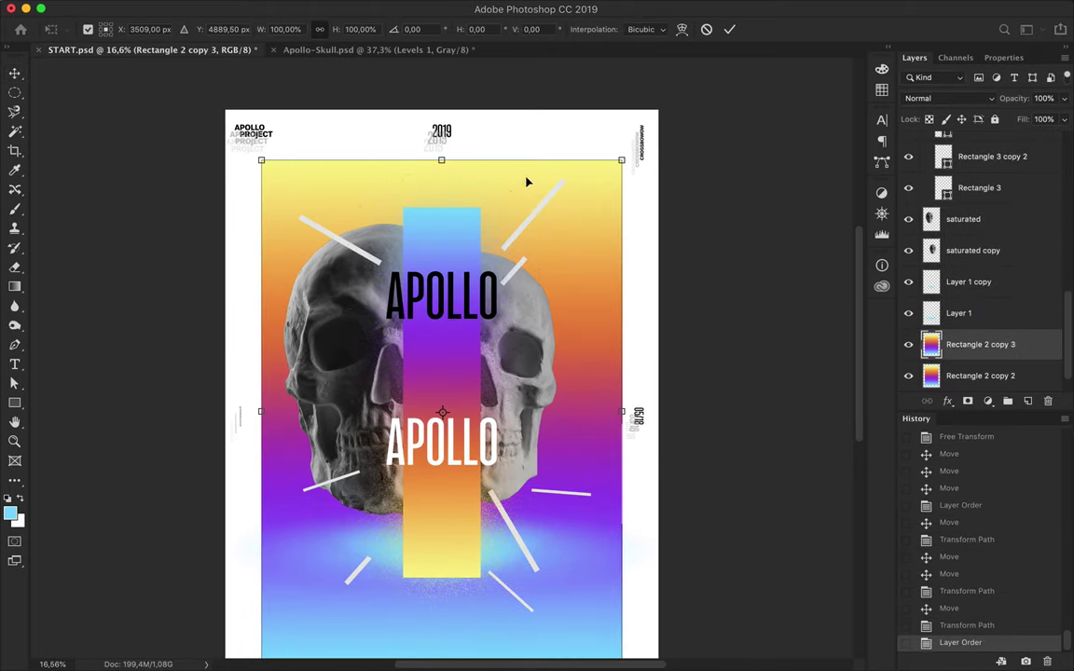
right_click(527, 182)
mouse_move(388, 215)
left_mouse_down()
mouse_move(464, 269)
mouse_move(361, 490)
mouse_move(336, 475)
mouse_move(391, 419)
left_mouse_up()
scroll(420, 348, "down", 3)
scroll(435, 257, "up", 4)
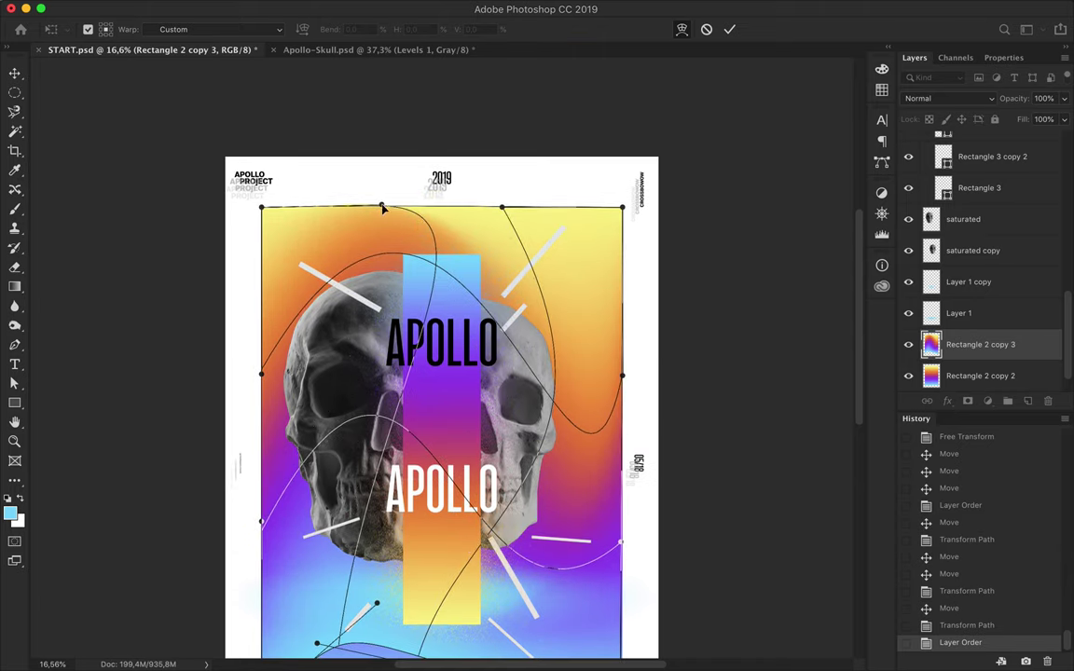
Pull the warp's top, right and left edges inward into wavy folds and apply the warp
left_click_drag(382, 207, 486, 262)
mouse_move(622, 376)
left_mouse_down()
mouse_move(550, 374)
mouse_move(495, 435)
left_mouse_up()
scroll(599, 432, "down", 5)
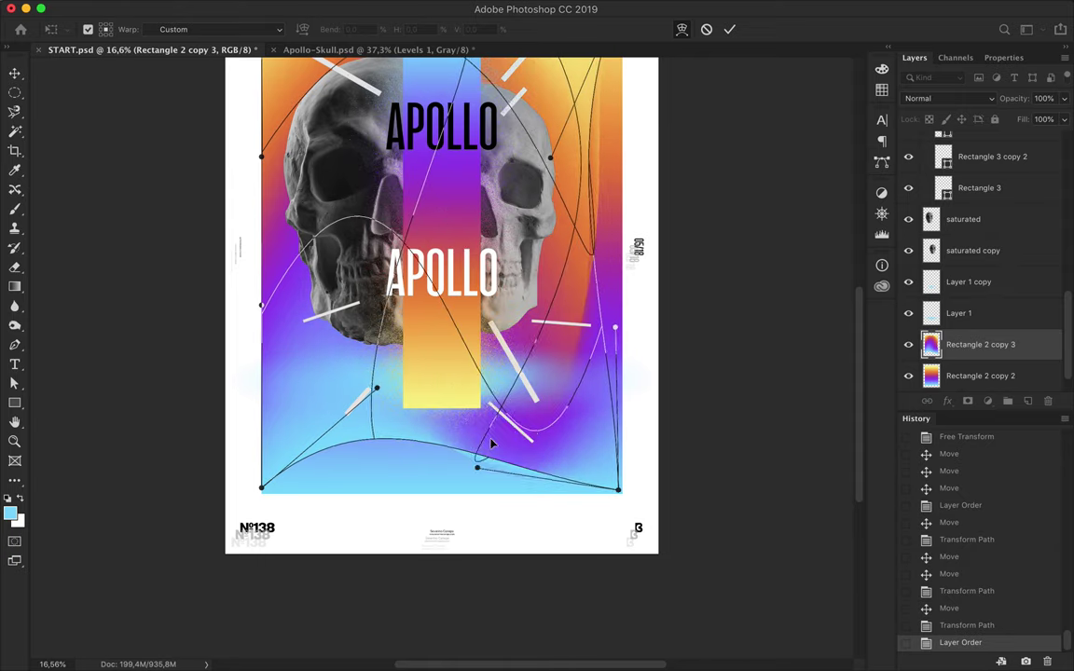
left_click_drag(261, 305, 265, 362)
left_click_drag(262, 486, 354, 473)
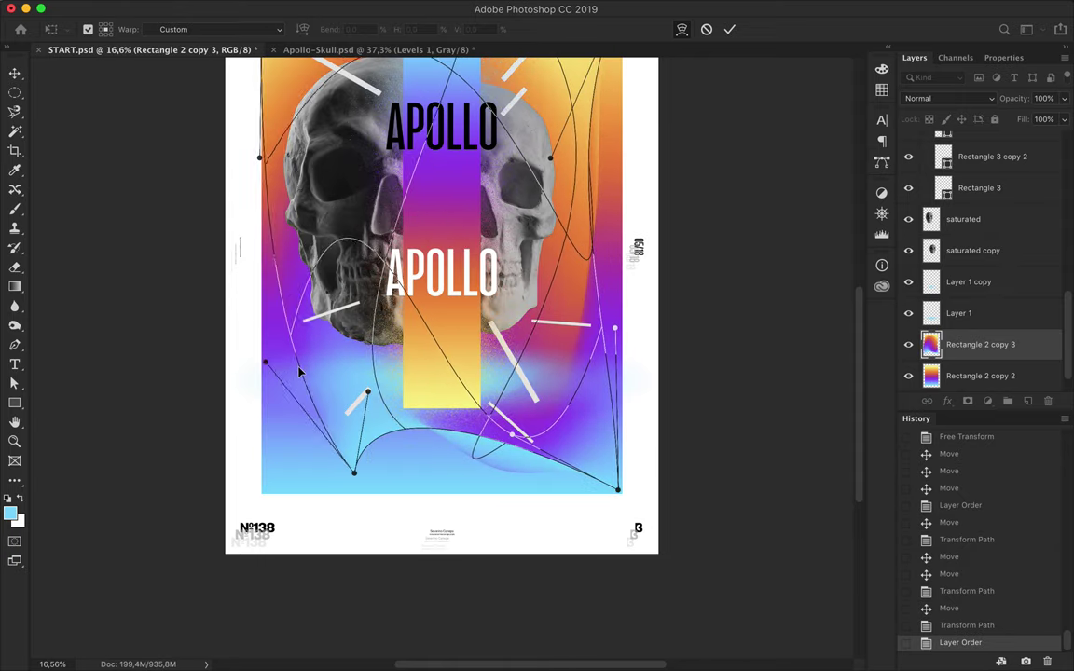
left_click_drag(293, 371, 298, 369)
scroll(298, 373, "up", 5)
key("Return")
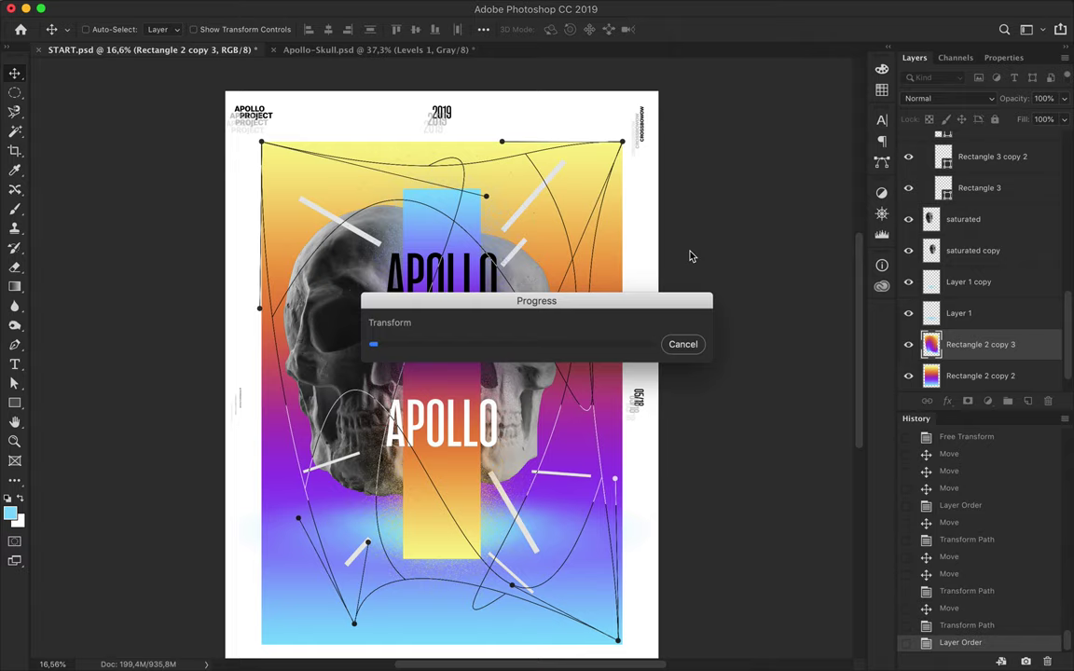
left_click(969, 98)
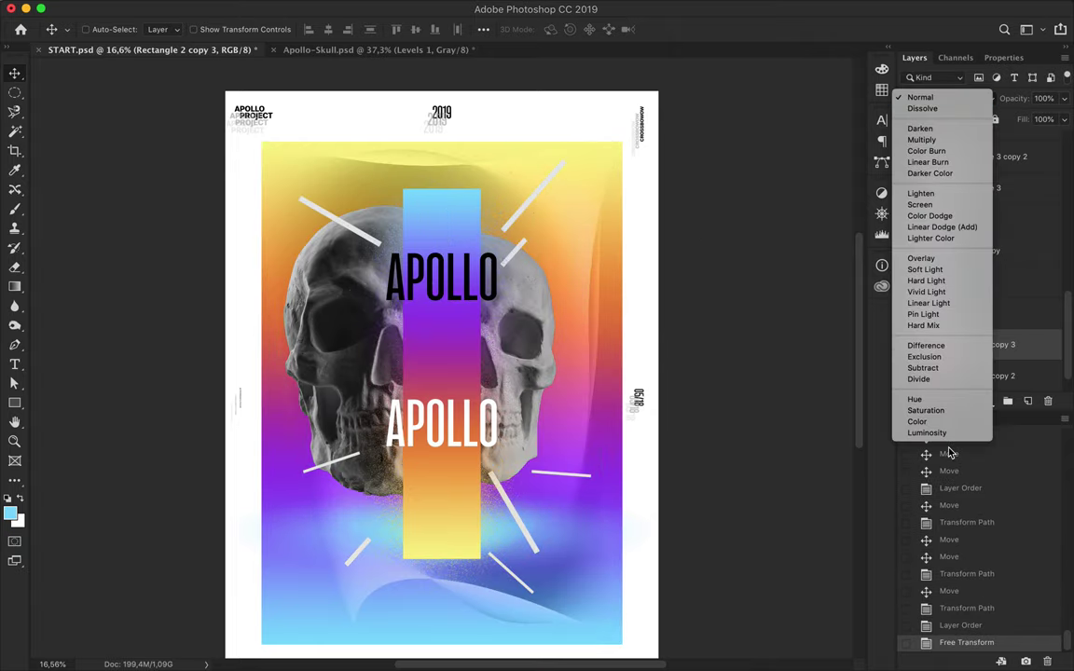
Keep the warped gradient at Normal blending and nudge the saturated skull copy into place
left_click(817, 343)
scroll(817, 343, "down", 2)
left_click(962, 219)
left_click_drag(419, 280, 391, 292)
key("ctrl+t")
key("Return")
Cut away a rectangular part of the saturated skull and deselect
left_click(963, 250)
key("m")
left_click_drag(431, 173, 534, 486)
left_click_drag(556, 160, 412, 470)
key("ctrl+z")
left_click_drag(404, 159, 479, 474)
key("Delete")
key("v")
key("ctrl+d")
Shift the skull copy into its offset position and confirm its size
left_click_drag(340, 303, 369, 321)
key("F7")
key("ctrl+t")
key("Return")
scroll(578, 368, "up", 2)
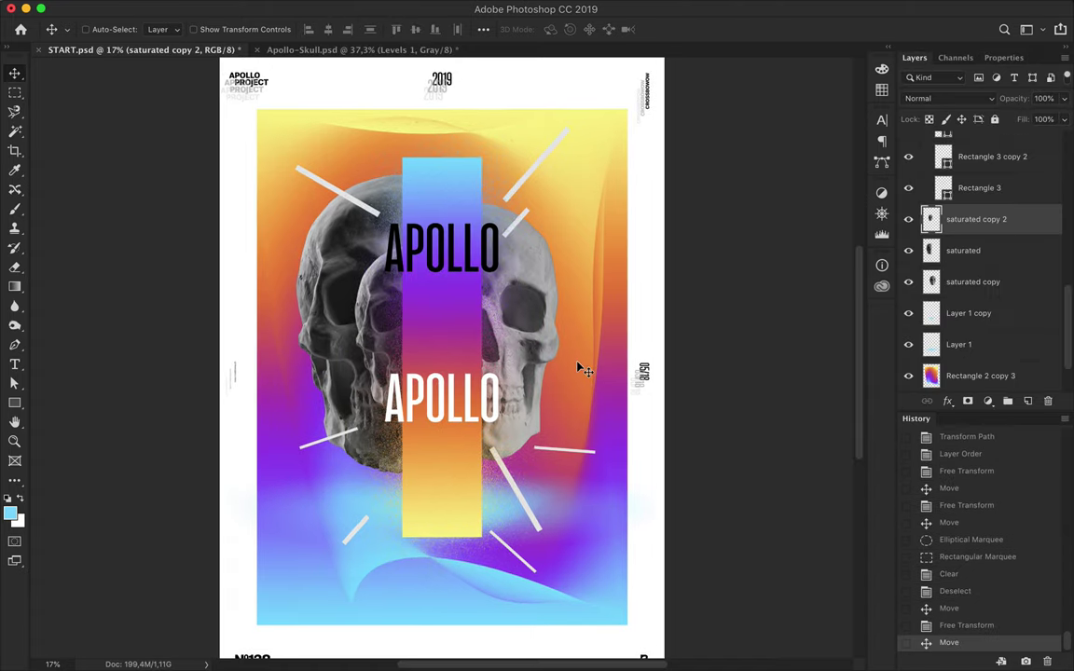
left_click(294, 321)
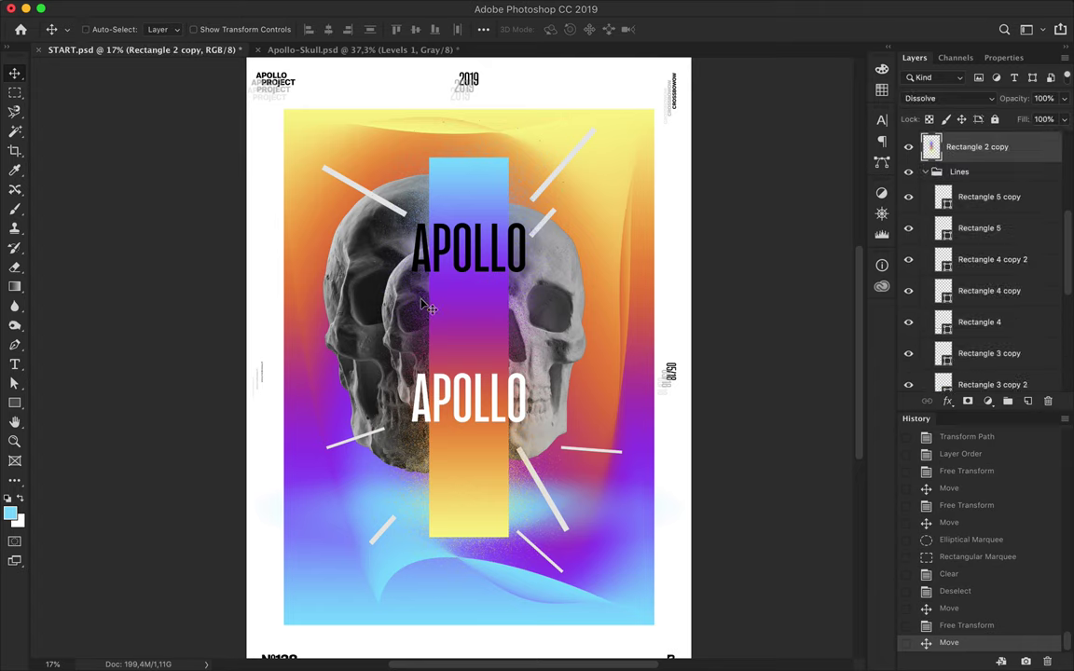
Move the gradient bar below the skull copy and spread a copy toward the right edge
left_click_drag(978, 150, 978, 233)
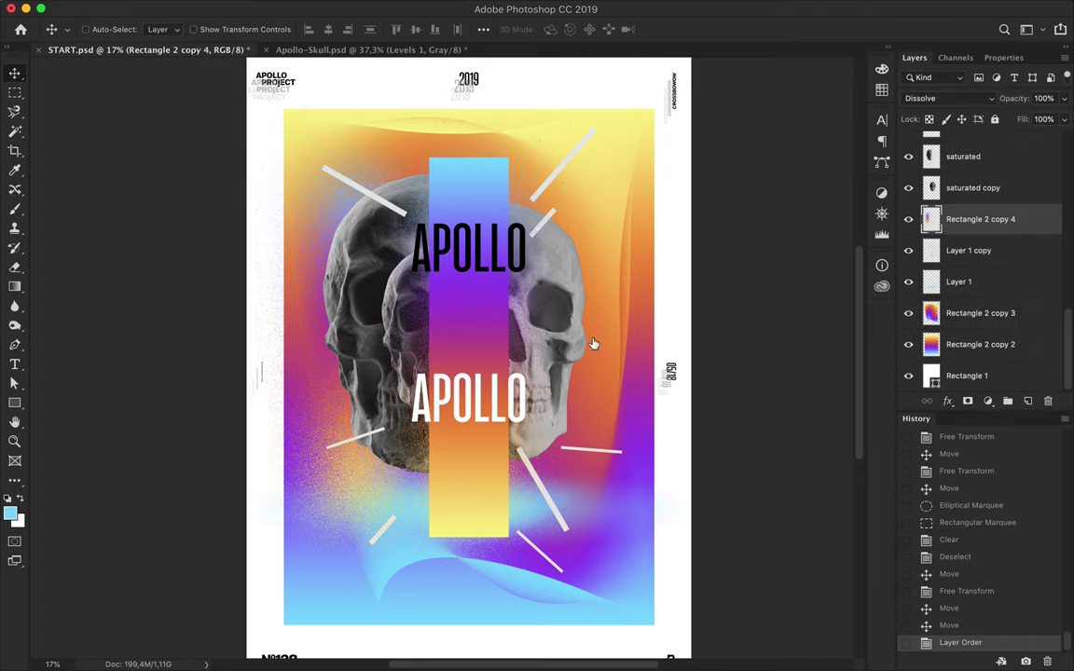
mouse_move(592, 344)
left_mouse_down()
mouse_move(372, 467)
mouse_move(657, 505)
mouse_move(671, 484)
left_mouse_up()
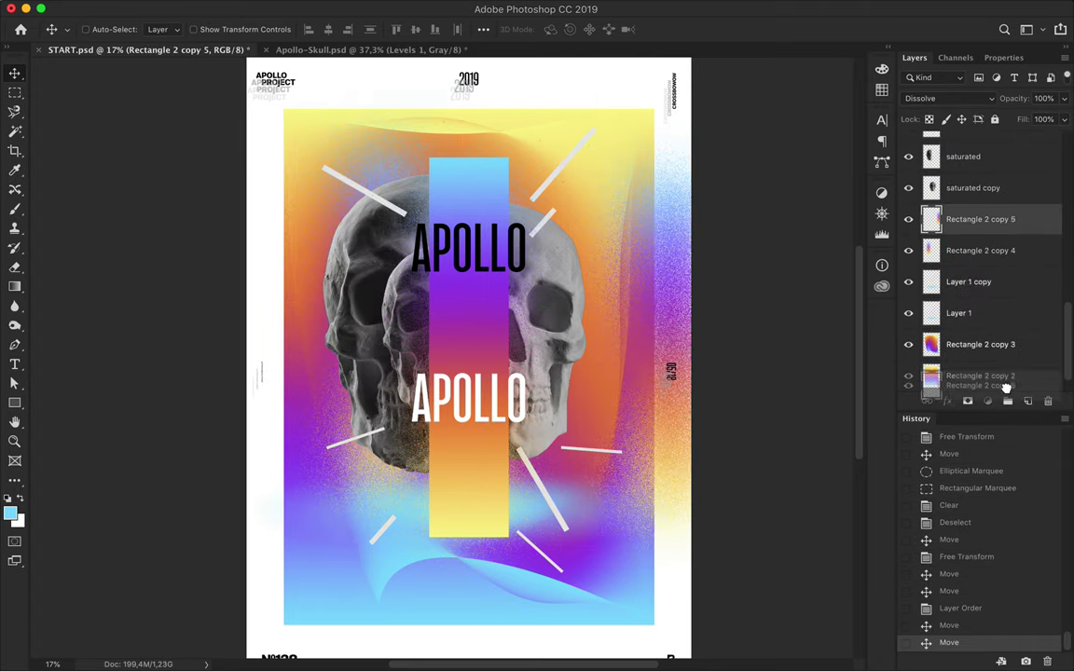
left_click_drag(979, 219, 979, 368)
left_click_drag(678, 366, 708, 391)
scroll(668, 470, "down", 1)
Duplicate the speckled gradient panel to the left and right, stacked above Rectangle 2 copy 2
left_click_drag(668, 470, 262, 214)
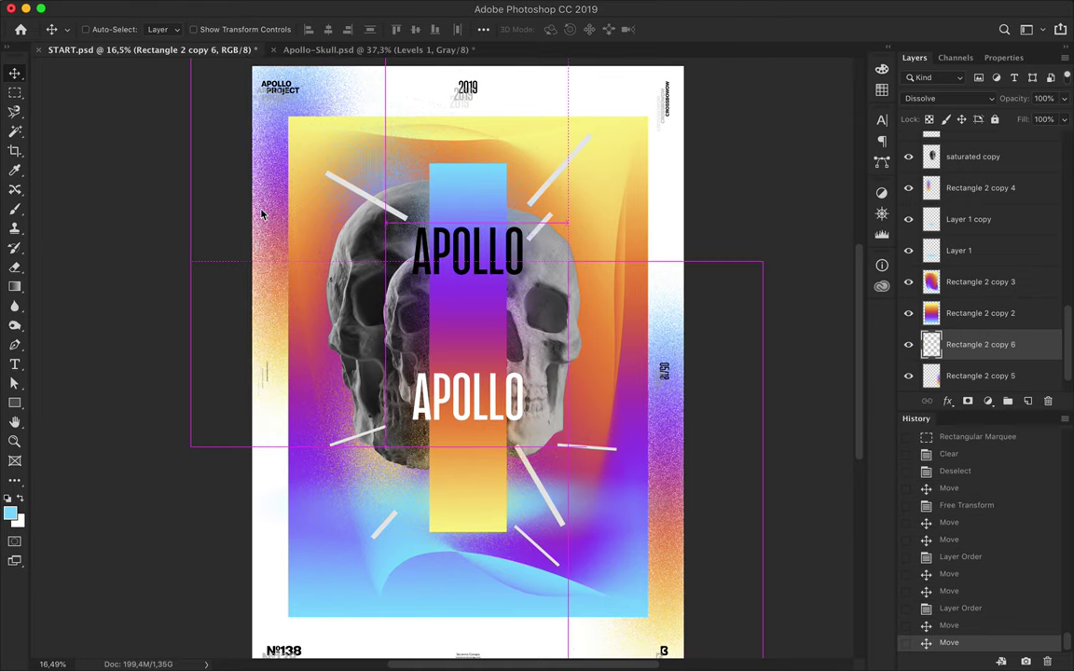
left_click_drag(979, 344, 964, 308)
mouse_move(278, 212)
left_mouse_down()
mouse_move(678, 132)
mouse_move(663, 161)
left_mouse_up()
key("ctrl+0")
key("ctrl+semicolon")
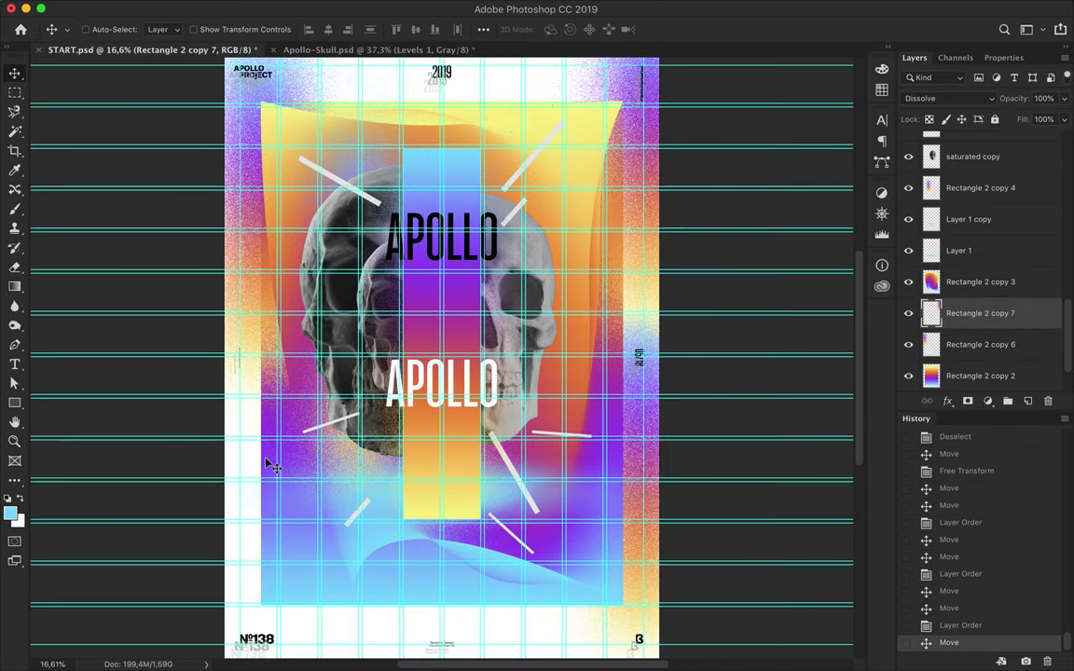
Widen the large gradient panel slightly and shorten it from the bottom
left_click(259, 462, "ctrl")
key("ctrl+t")
left_click_drag(621, 353, 635, 355)
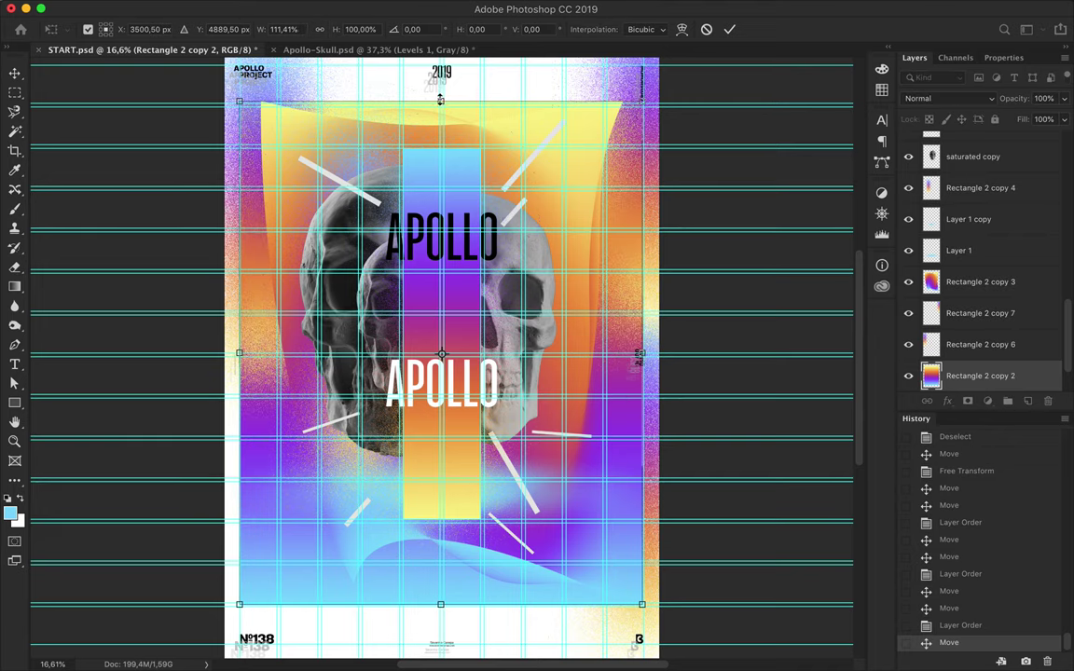
left_click_drag(440, 100, 440, 101)
left_click_drag(440, 604, 440, 601)
key("Return")
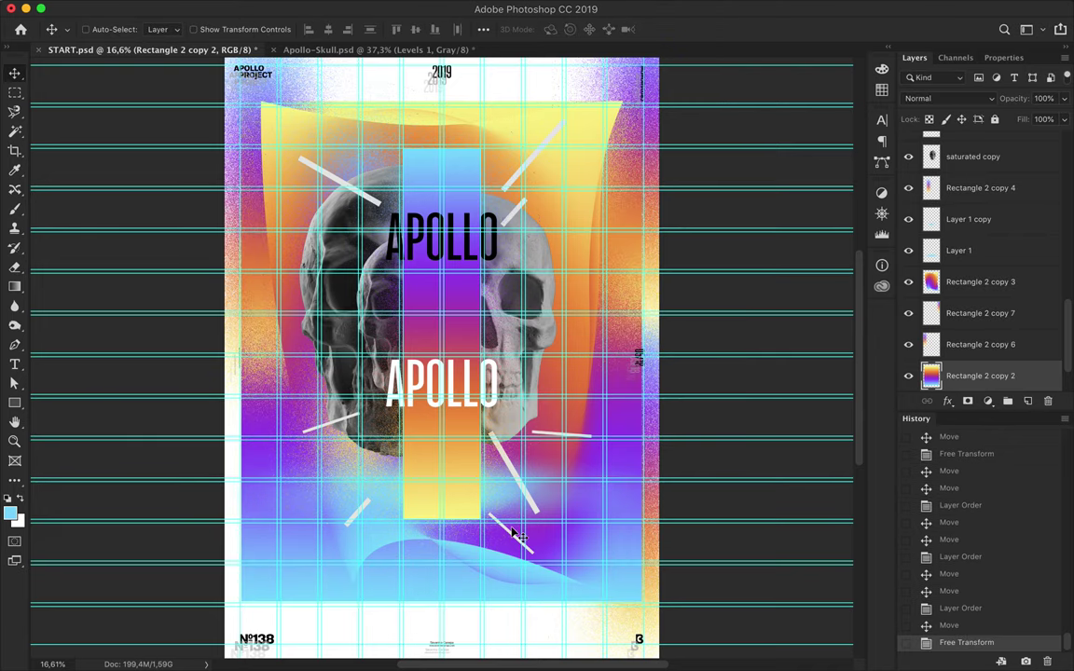
key("ctrl+semicolon")
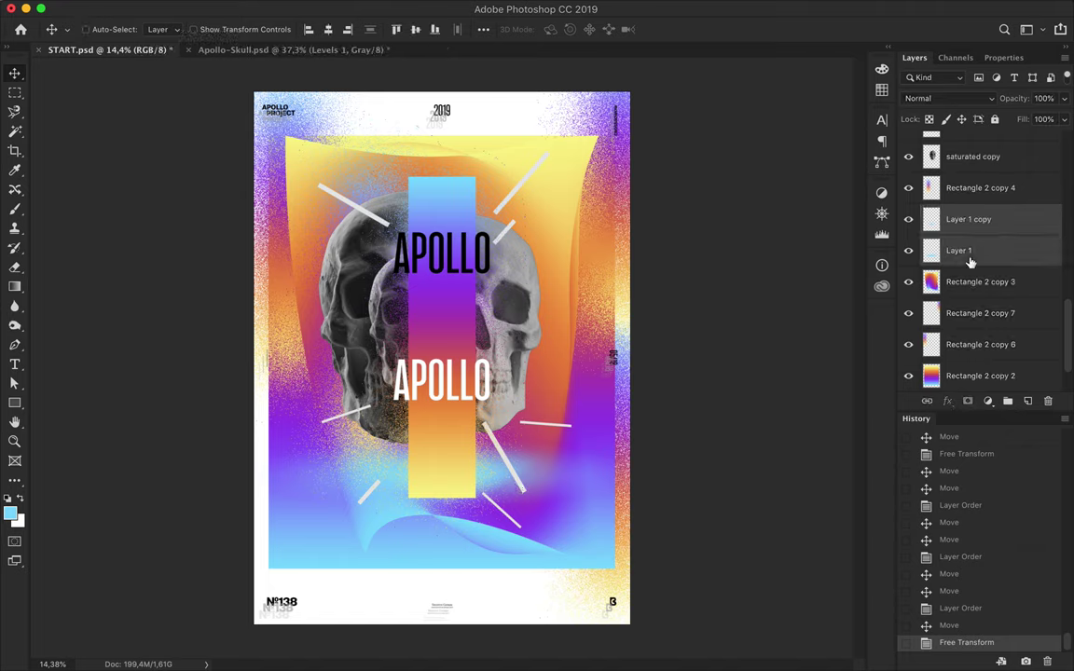
Move the blue glow layers to the poster bottom, stacked above Rectangle 1
left_click_drag(508, 484, 550, 540)
key("ctrl+t")
left_click_drag(440, 522, 440, 540)
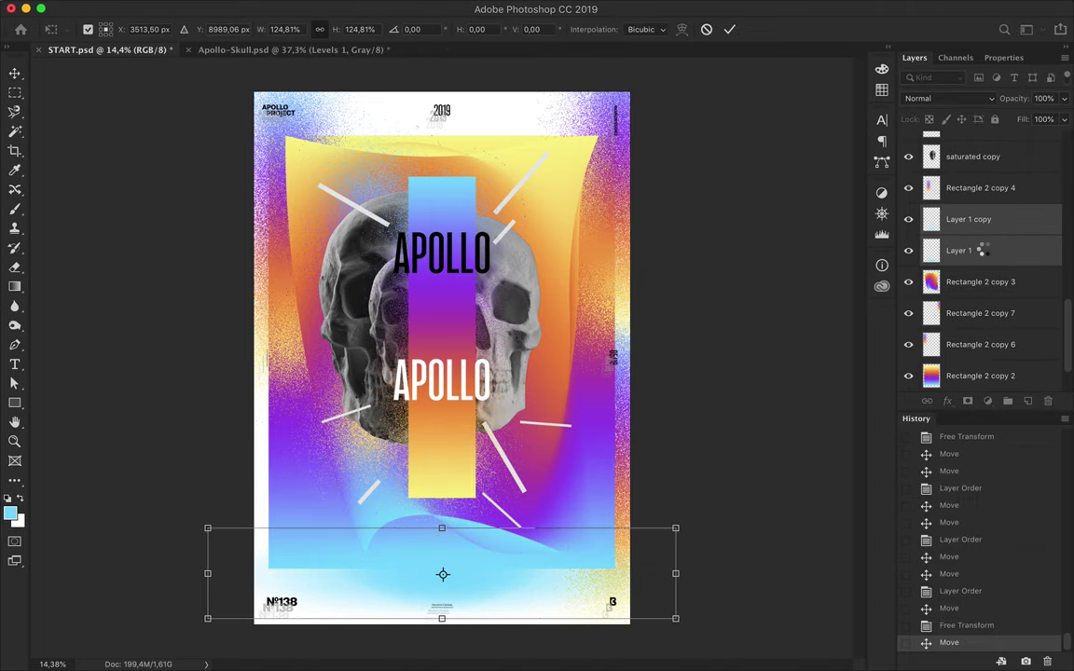
left_click_drag(985, 251, 980, 364)
key("Return")
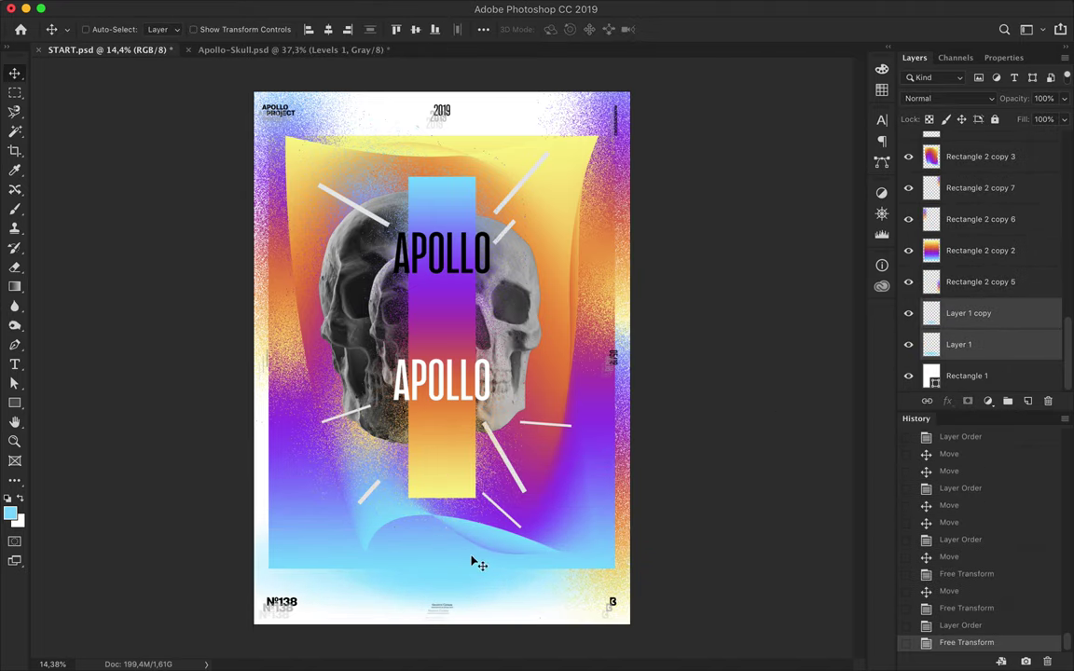
Delete the left purple speckled panel and reposition the Rectangle 2 copy 5 panel
left_click(278, 205)
key("Delete")
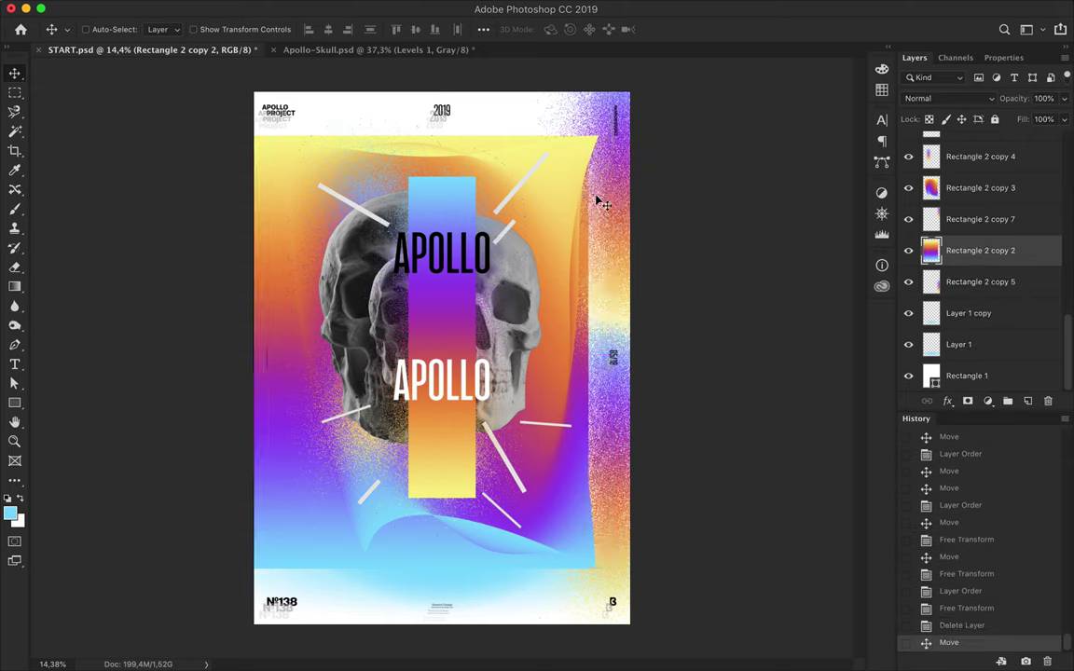
left_click_drag(640, 231, 611, 159)
left_click_drag(615, 279, 661, 444)
Shrink the Rectangle 2 copy 4 panel to about three quarters size
left_click(360, 444, "ctrl")
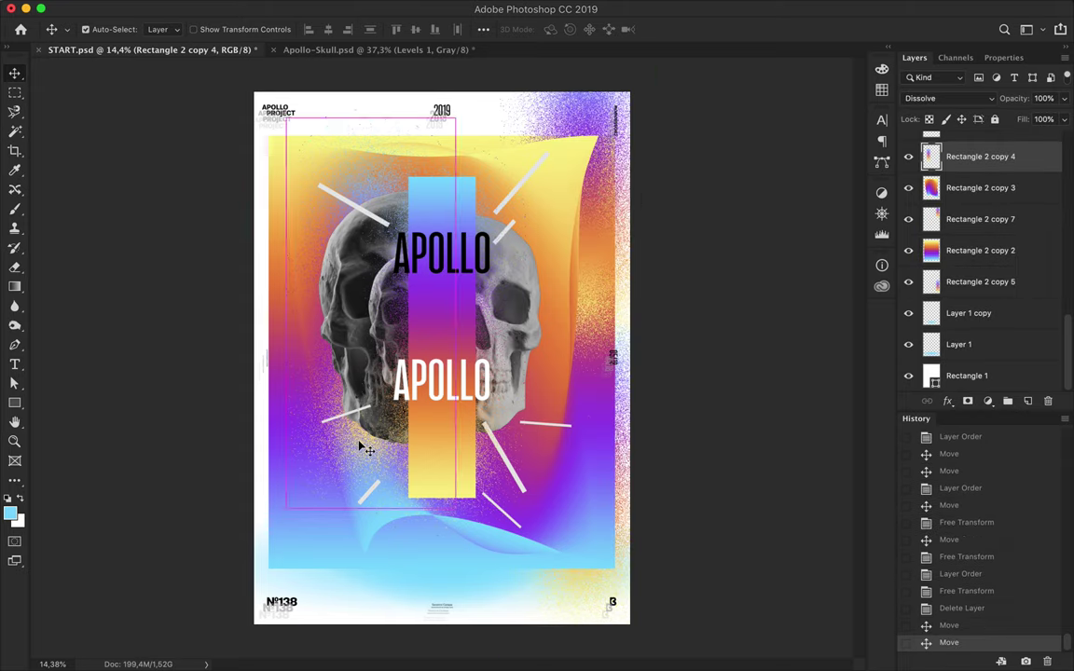
key("ctrl+t")
left_click_drag(371, 456, 317, 470)
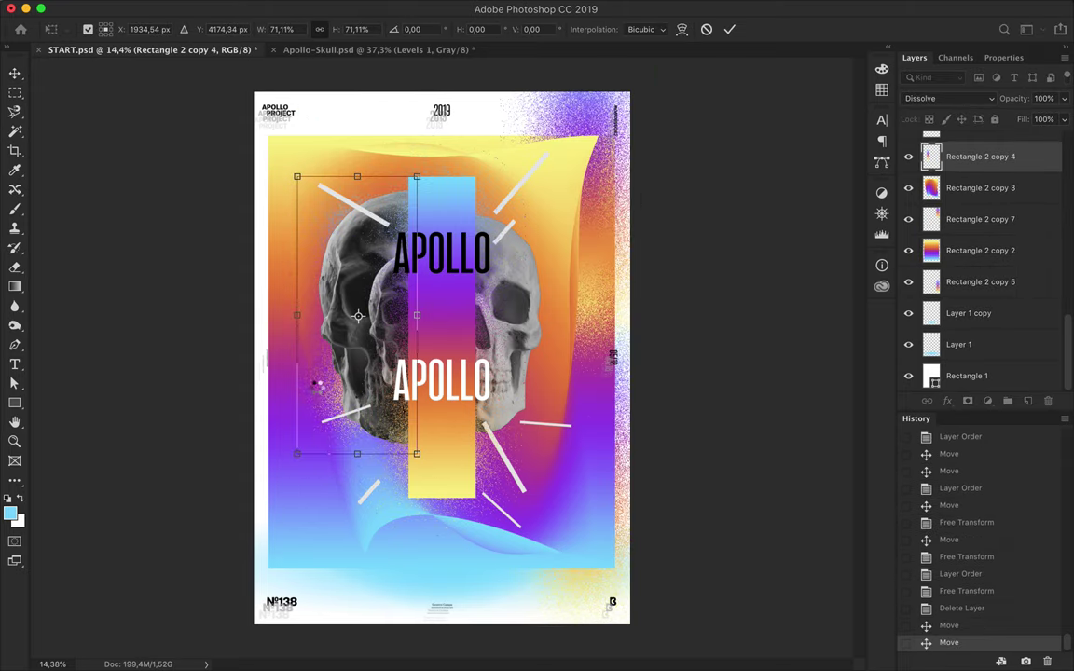
key("Return")
Stretch Rectangle 2 copy taller, delete the black APOLLO, and duplicate the white title upward
left_click(354, 287, "ctrl")
key("ctrl+t")
left_click_drag(401, 368, 442, 535)
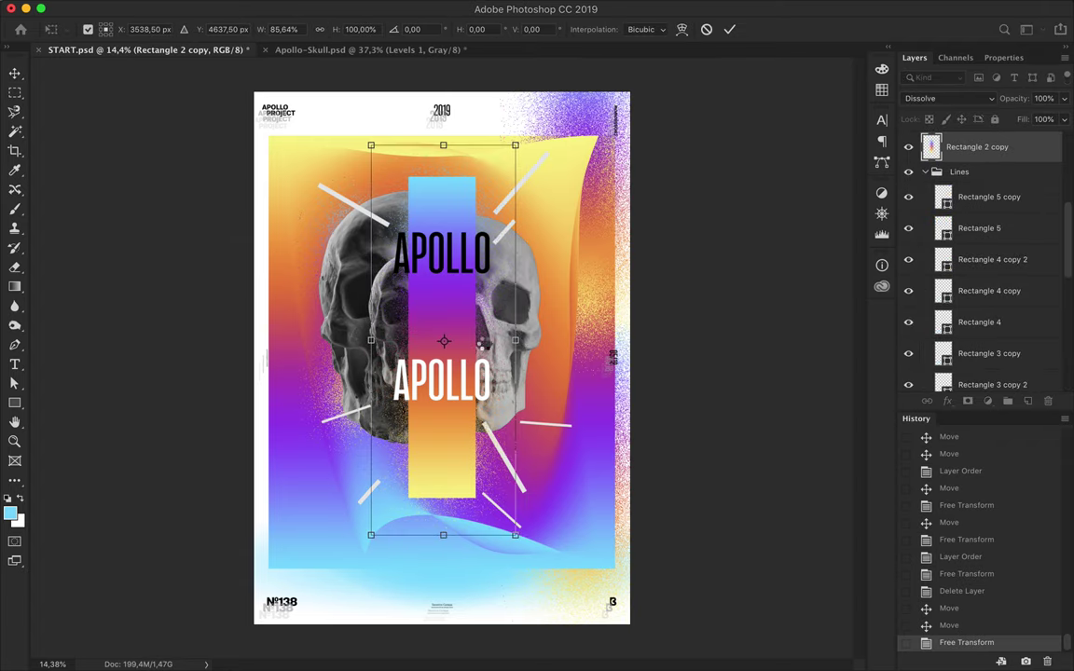
key("Return")
key("Delete")
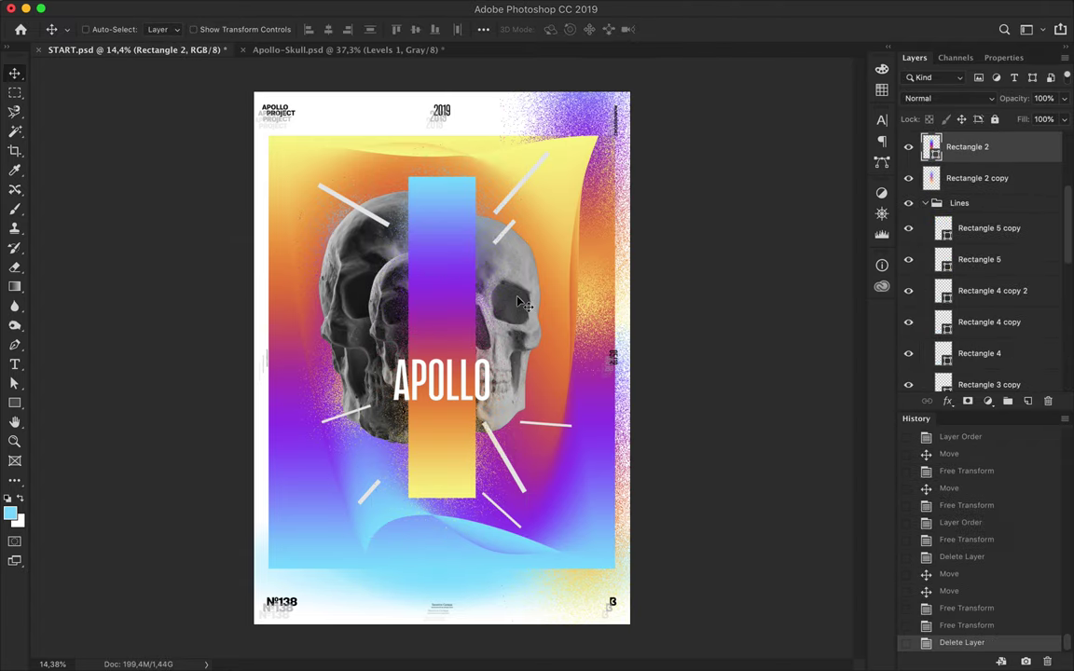
left_click_drag(394, 355, 438, 223)
Set the lower APOLLO title's colour from the Type swatch and save the poster as START-2.psd
key("t")
left_click(641, 29)
key("Return")
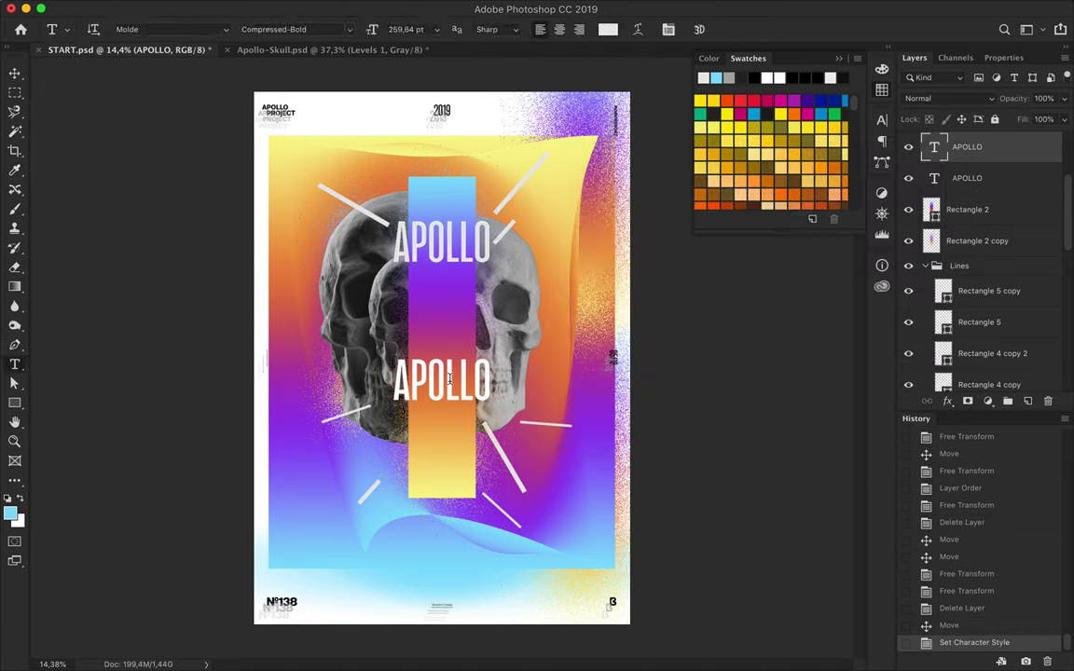
left_click(442, 377, "ctrl")
left_click(608, 29)
key("Return")
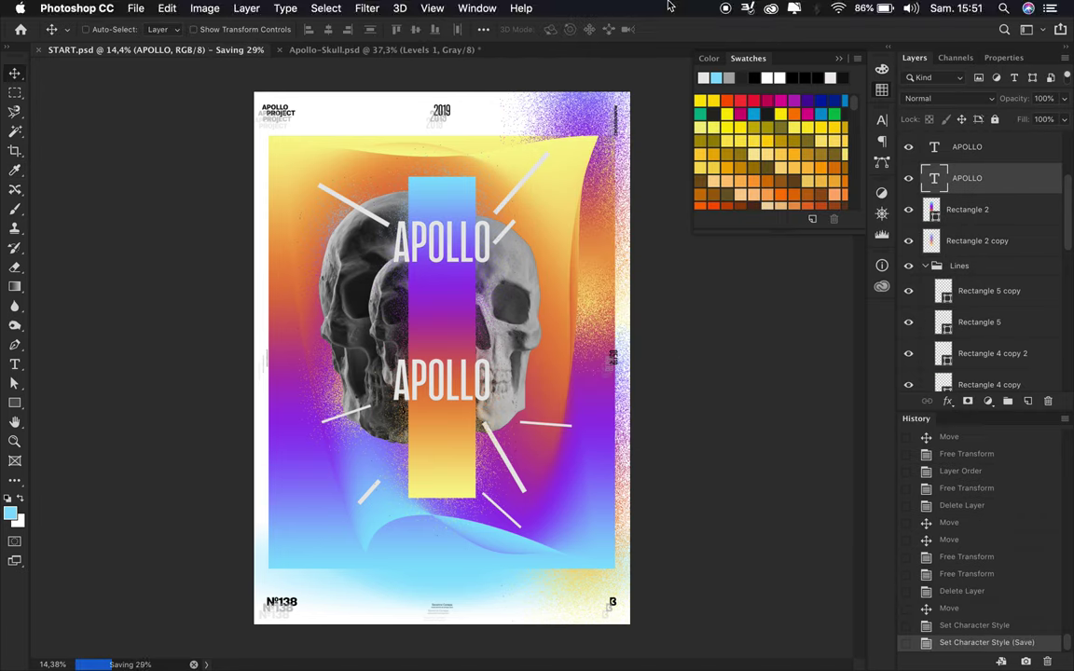
key("ctrl+shift+s")
key("Return")
key("Return")
Add a clipped Vibrance adjustment with lowered Saturation and clip a copy to Rectangle 2 copy 3
left_click(988, 401)
left_click(895, 515)
left_click_drag(979, 113, 1045, 113)
key("ctrl+alt+g")
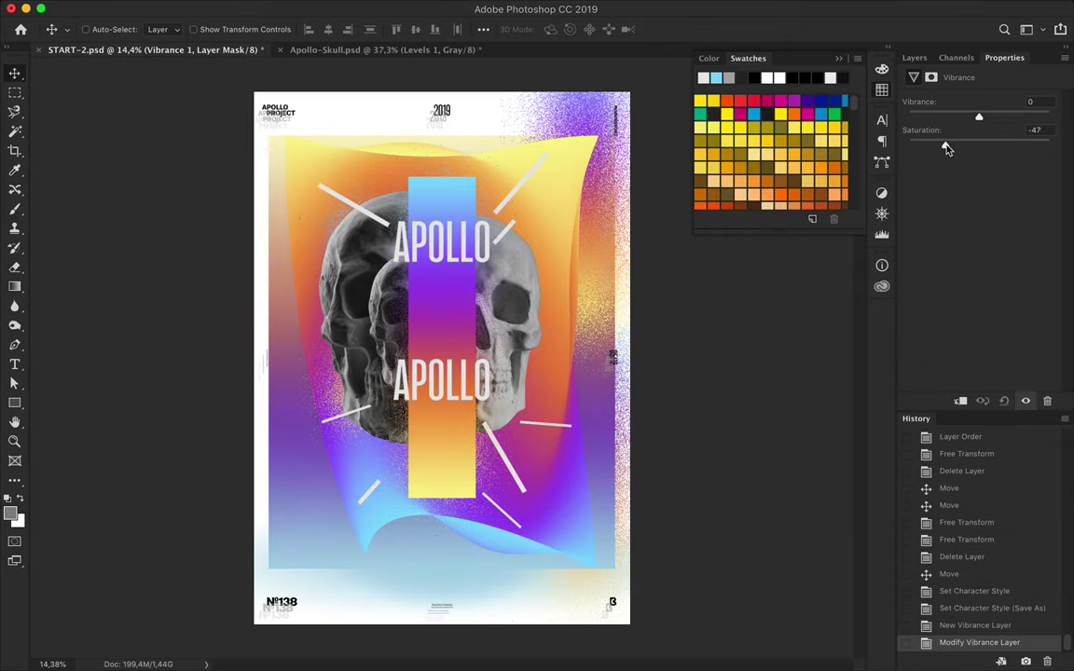
left_click(914, 57)
mouse_move(1007, 292)
left_mouse_down()
mouse_move(1014, 351)
mouse_move(955, 224)
left_mouse_up()
left_click(955, 245, "alt")
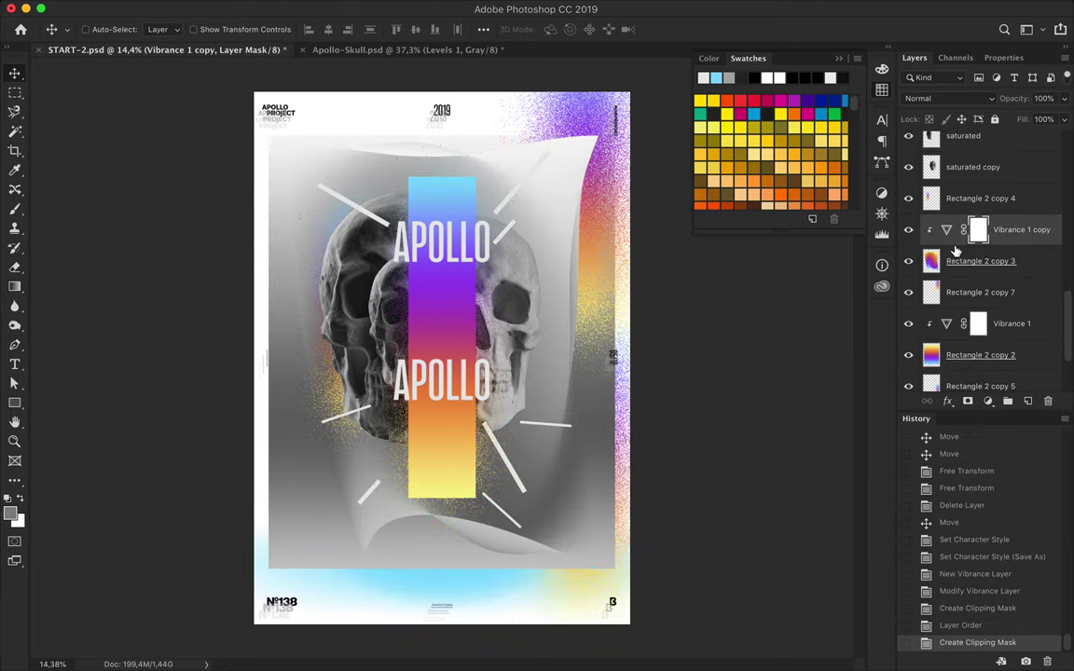
Move a gradient panel and try a Levels adjustment on Rectangle 2 copy 2, then delete it
left_click_drag(610, 124, 537, 220)
left_click(282, 433)
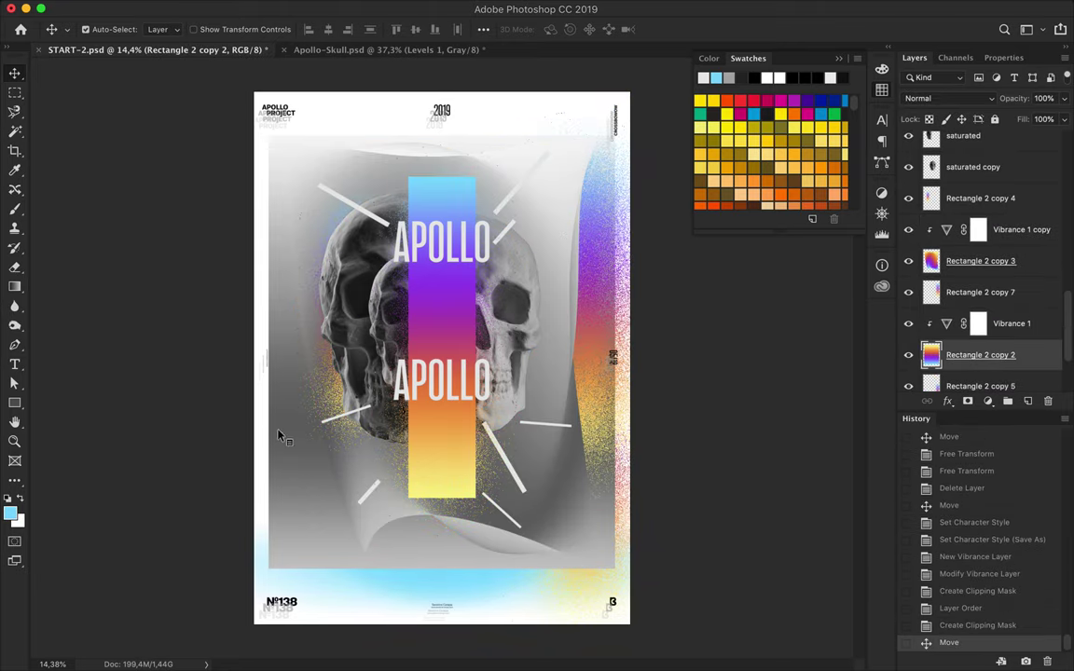
left_click(988, 401)
left_click(988, 361)
left_click_drag(990, 212, 1009, 212)
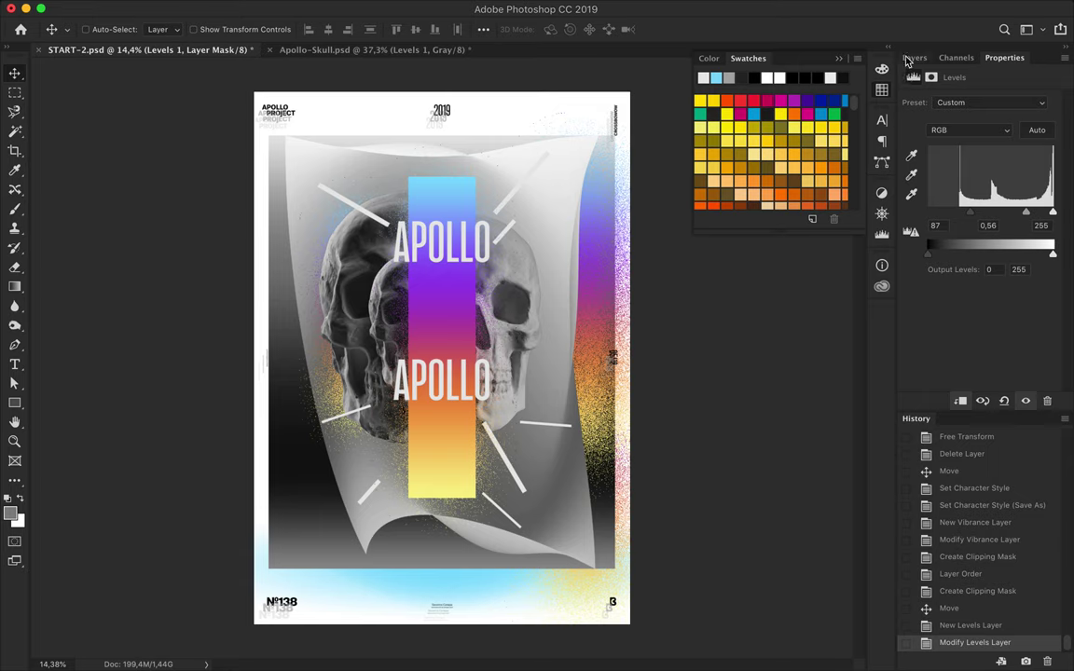
key("Delete")
Delete the cloth panel layers, shift the colour spray right, and raise the blue glow under the bar
left_click(307, 149, "super")
key("Delete")
key("Delete")
mouse_move(599, 264)
left_mouse_down()
mouse_move(556, 315)
mouse_move(417, 230)
left_mouse_up()
left_click(457, 549)
key("ctrl+t")
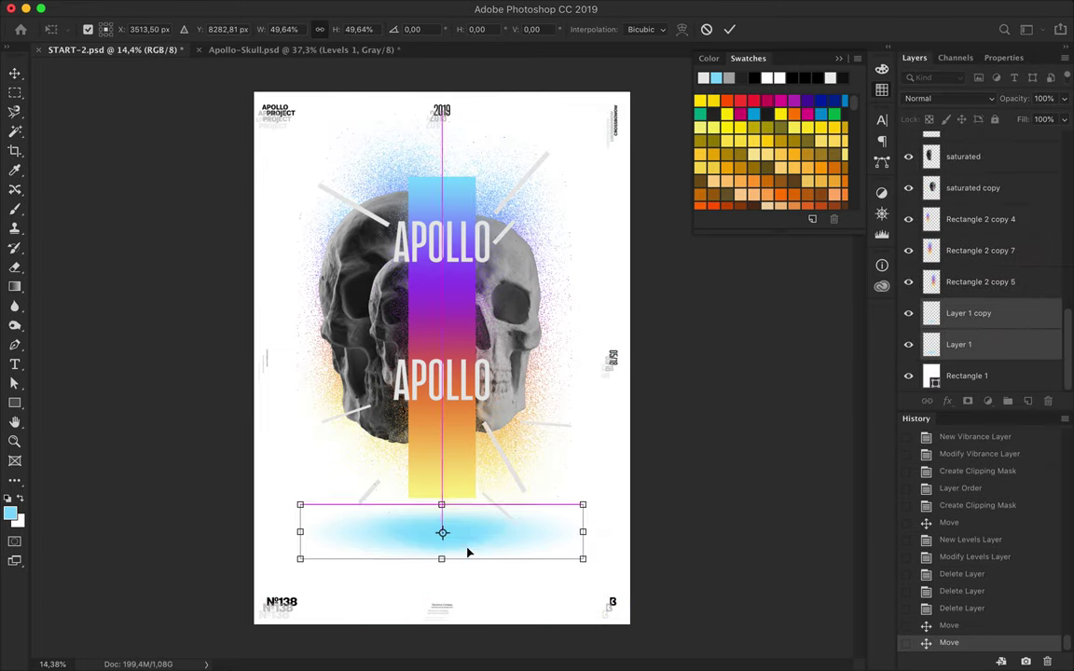
left_click_drag(467, 558, 470, 508)
key("Return")
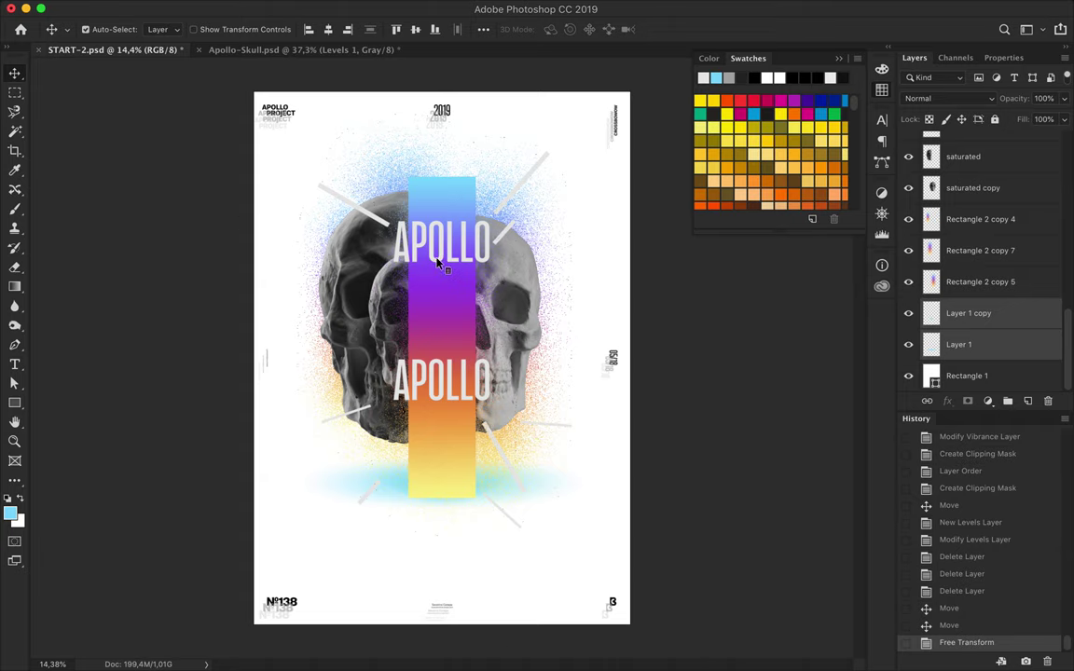
left_click(442, 280, "super")
scroll(1001, 276, "down", 3)
left_click(979, 320, "shift")
key("a")
left_click(223, 29)
left_click(216, 59)
key("Return")
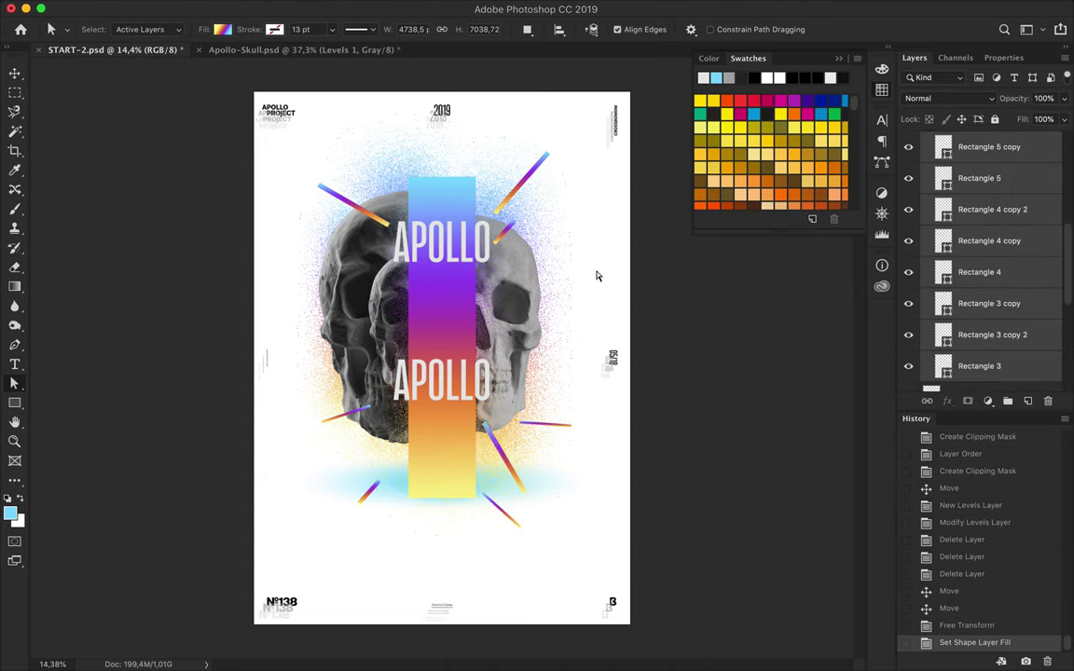
left_click(275, 140, "super")
key("super+z")
left_click(223, 28)
left_click(293, 59)
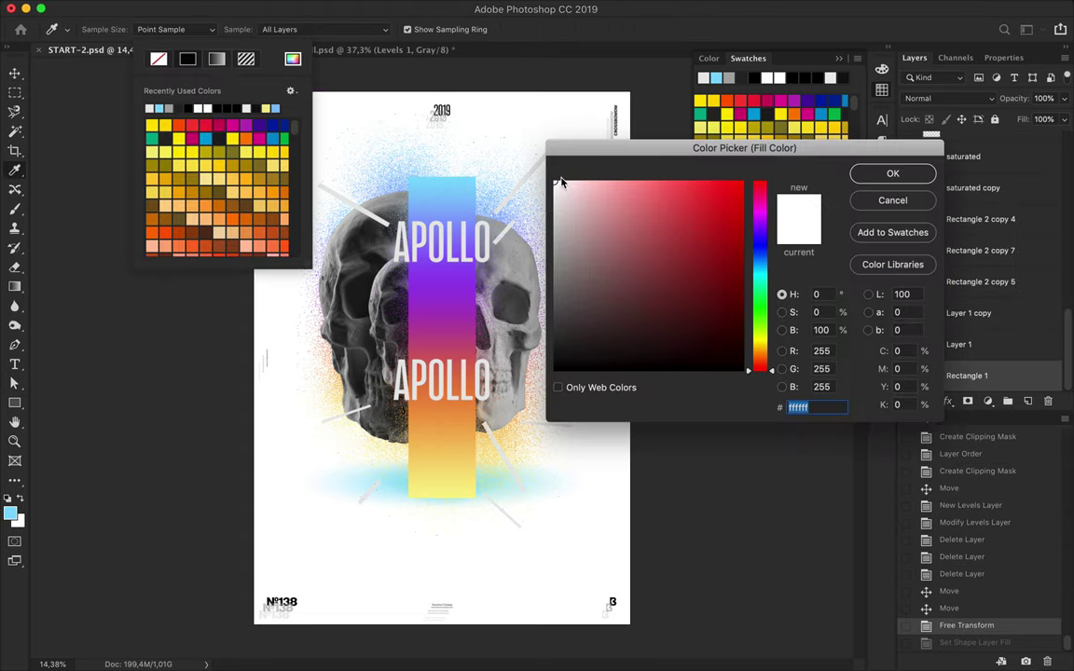
left_click(892, 172)
left_click(293, 58)
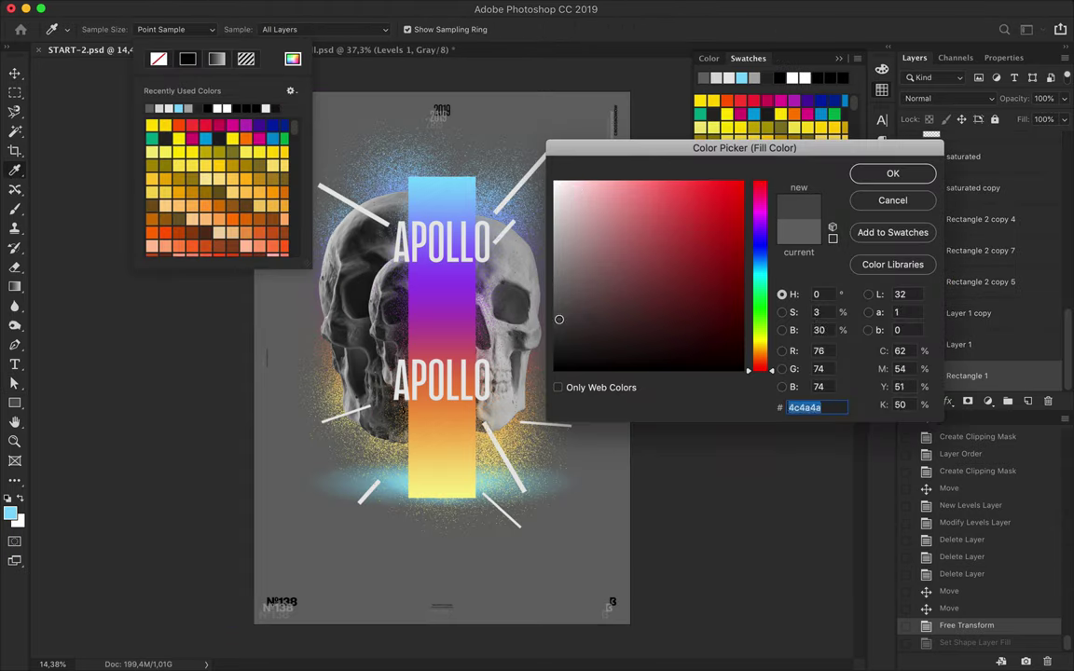
left_click(892, 173)
left_click(184, 108)
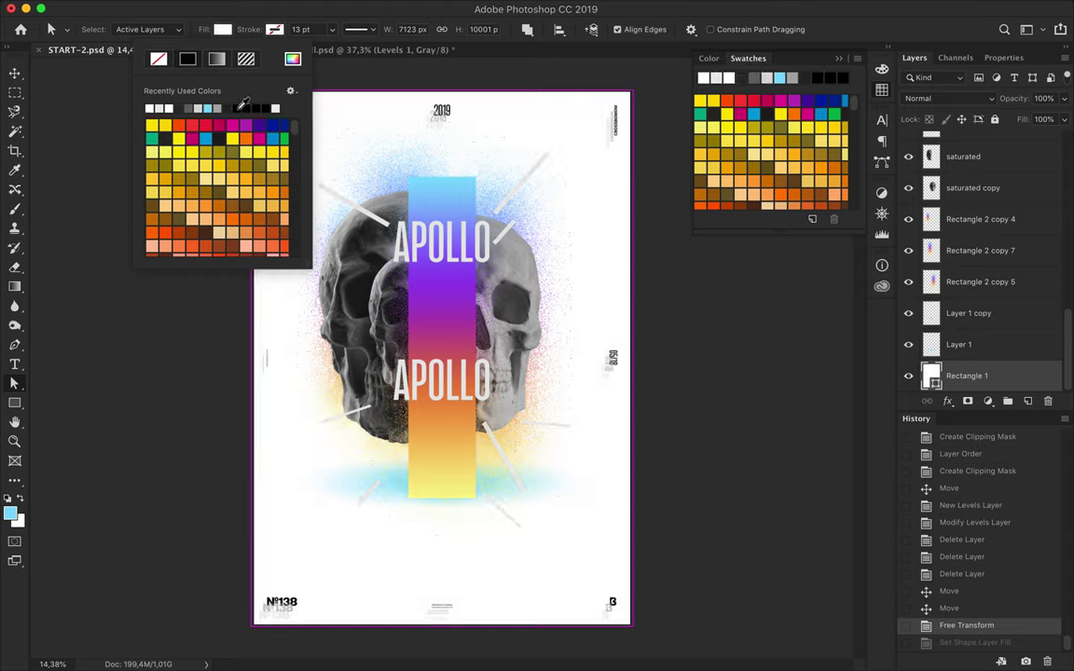
left_click(714, 377)
left_click(222, 29)
left_click(183, 108)
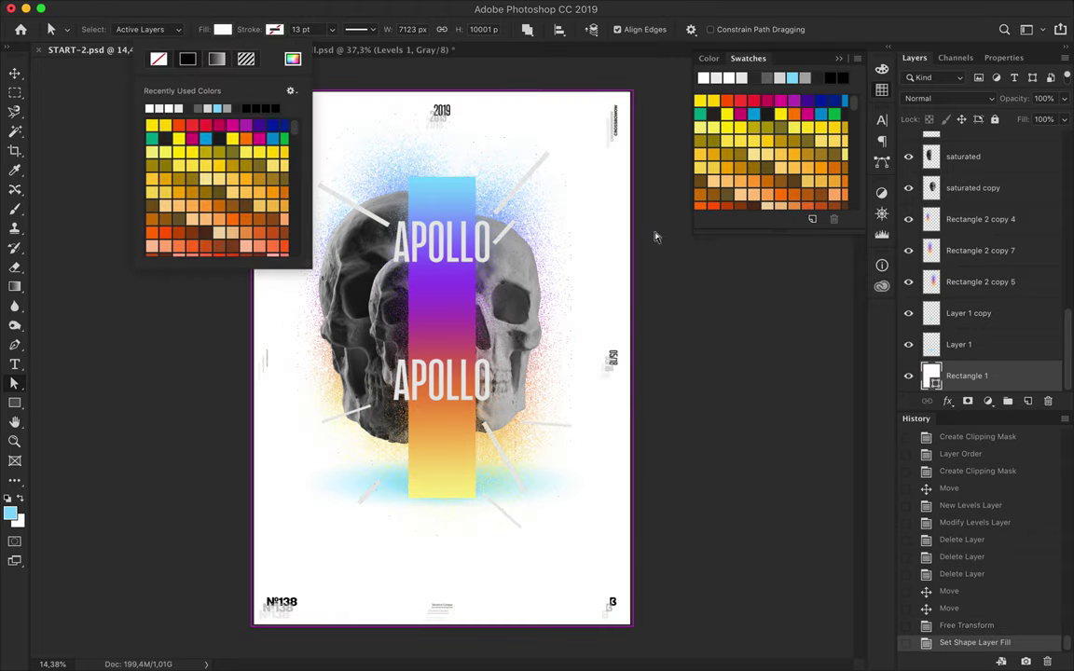
key("Return")
key("v")
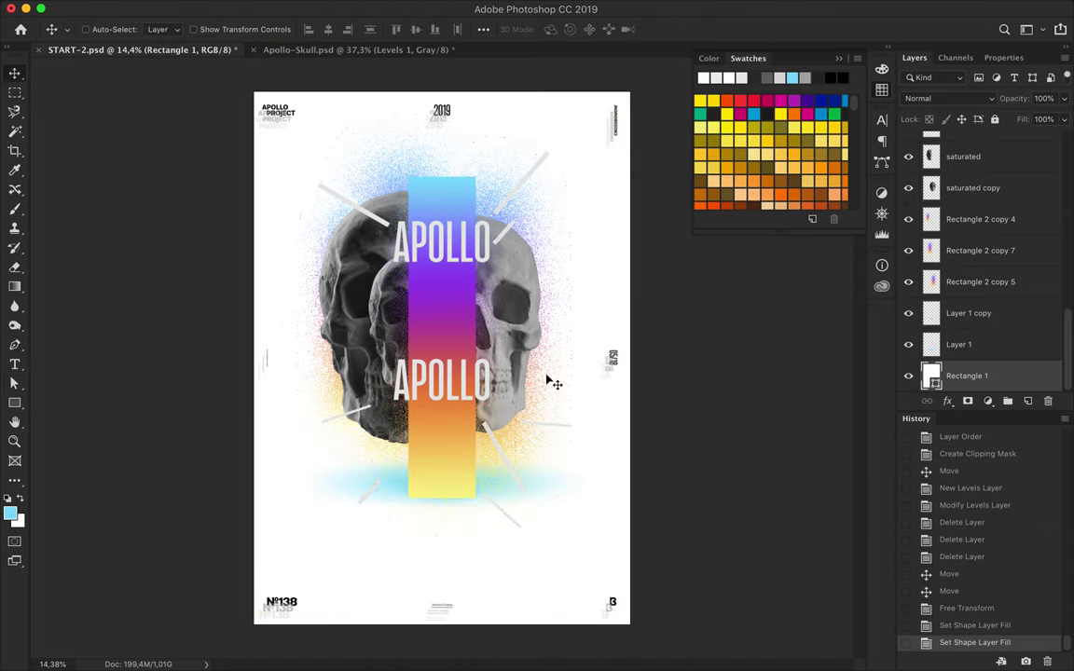
scroll(551, 378, "up", 2)
scroll(559, 345, "down", 1)
scroll(570, 280, "down", 2)
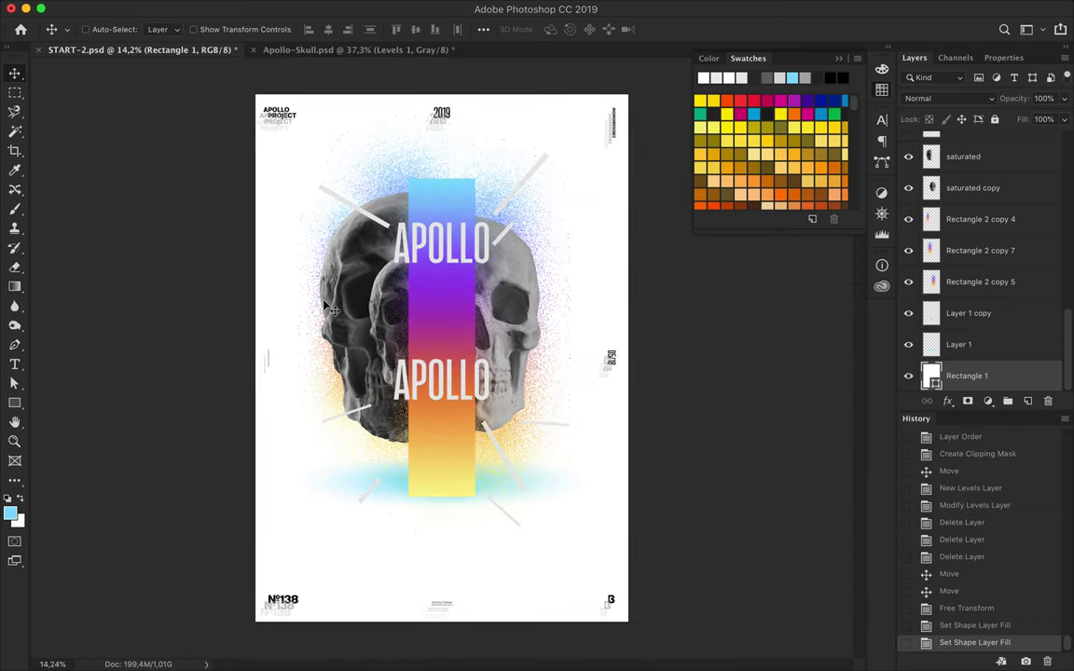
Fill a new layer, Layer 2, with a purple-to-transparent gradient
key("g")
left_click(138, 29)
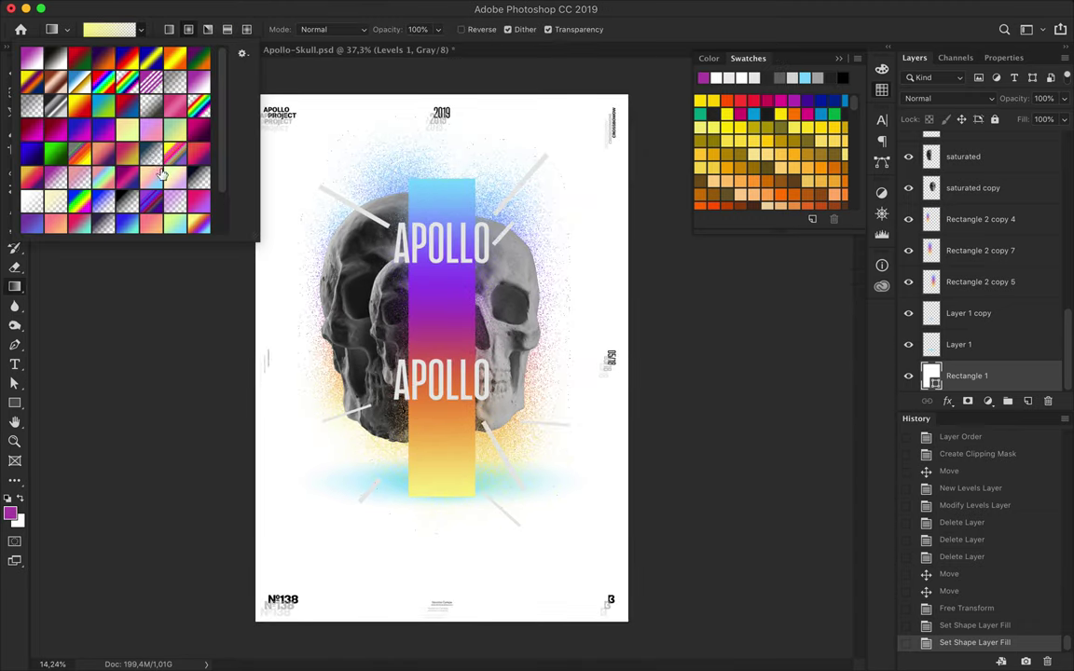
left_click(96, 29)
left_click(750, 295)
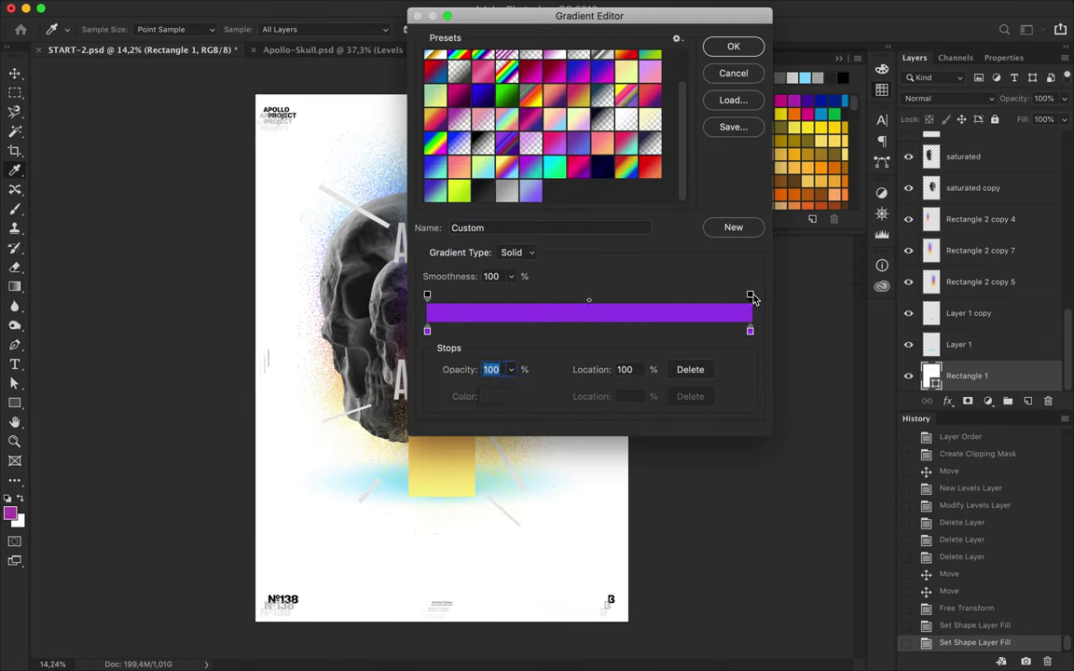
key("Return")
key("ctrl+alt+shift+n")
left_click_drag(459, 619, 436, 620)
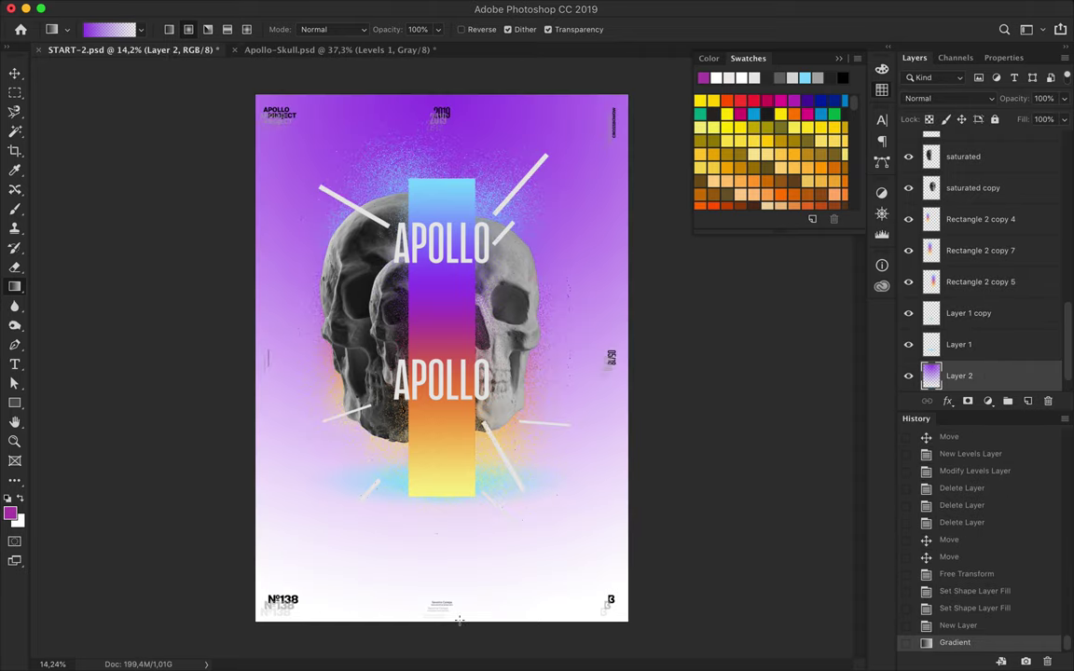
Squash the purple gradient into a shorter band and warp its lower edge into a downward curve
key("ctrl+t")
left_click_drag(440, 94, 454, 355)
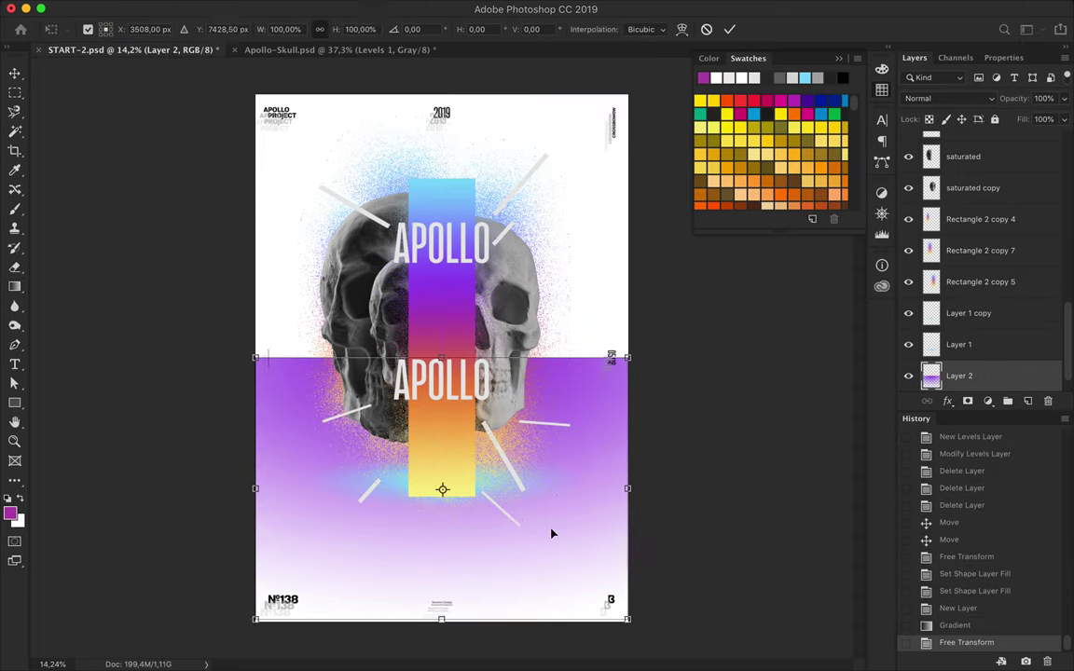
left_click_drag(441, 620, 441, 442)
right_click(440, 446)
left_click(467, 532)
left_click_drag(373, 441, 358, 520)
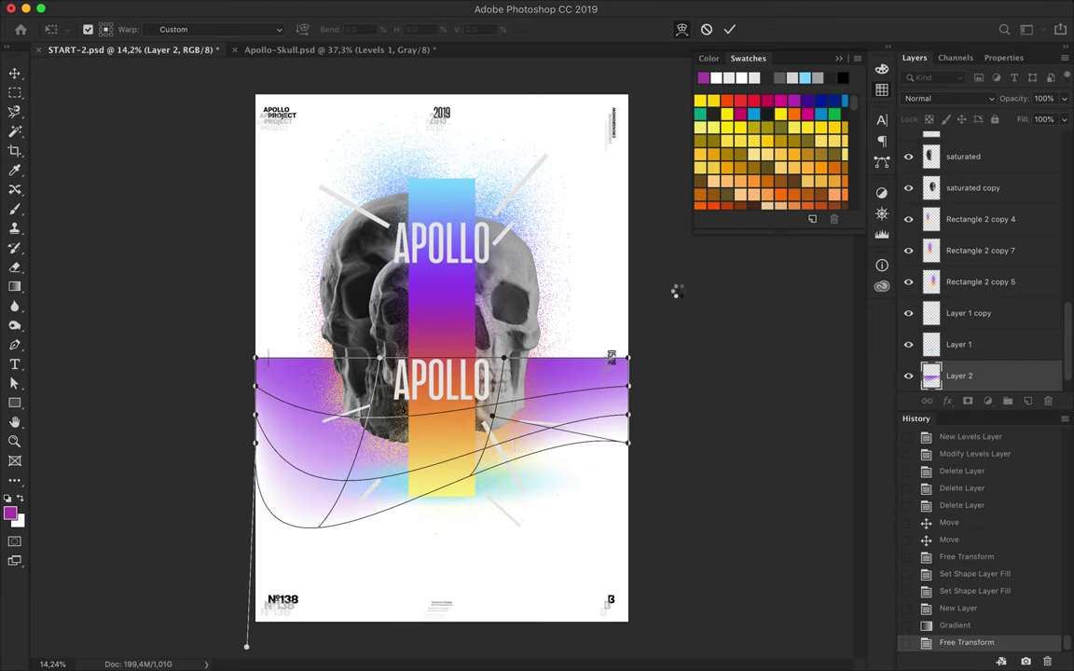
key("Return")
Move the warped purple band upward and return to the Gradient tool
left_click_drag(595, 378, 599, 221)
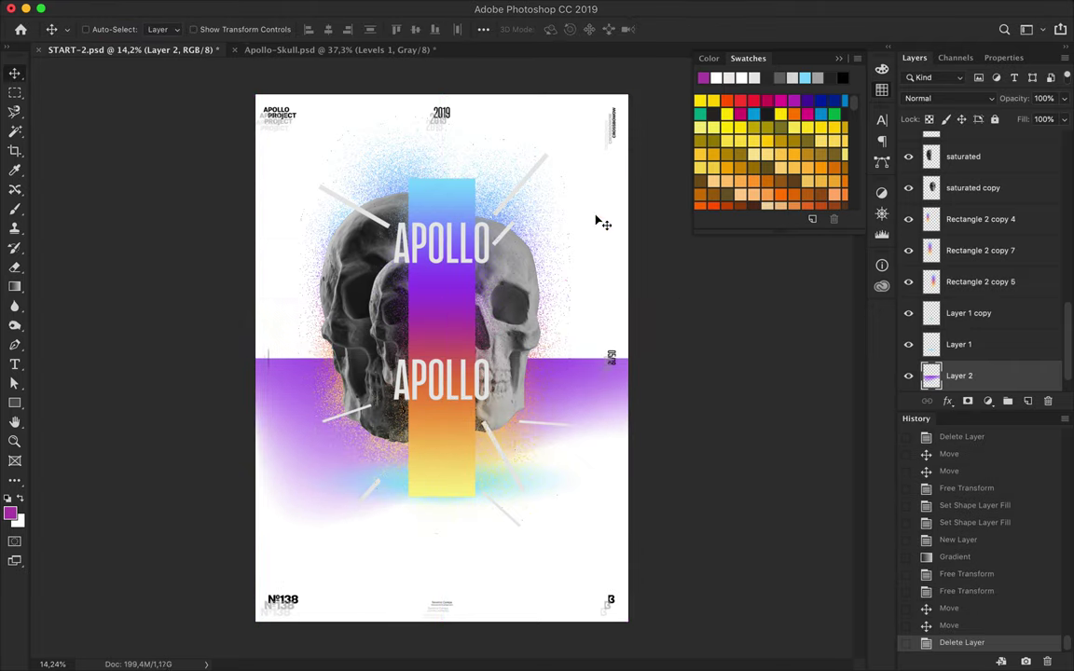
key("Delete")
key("g")
left_click(103, 29)
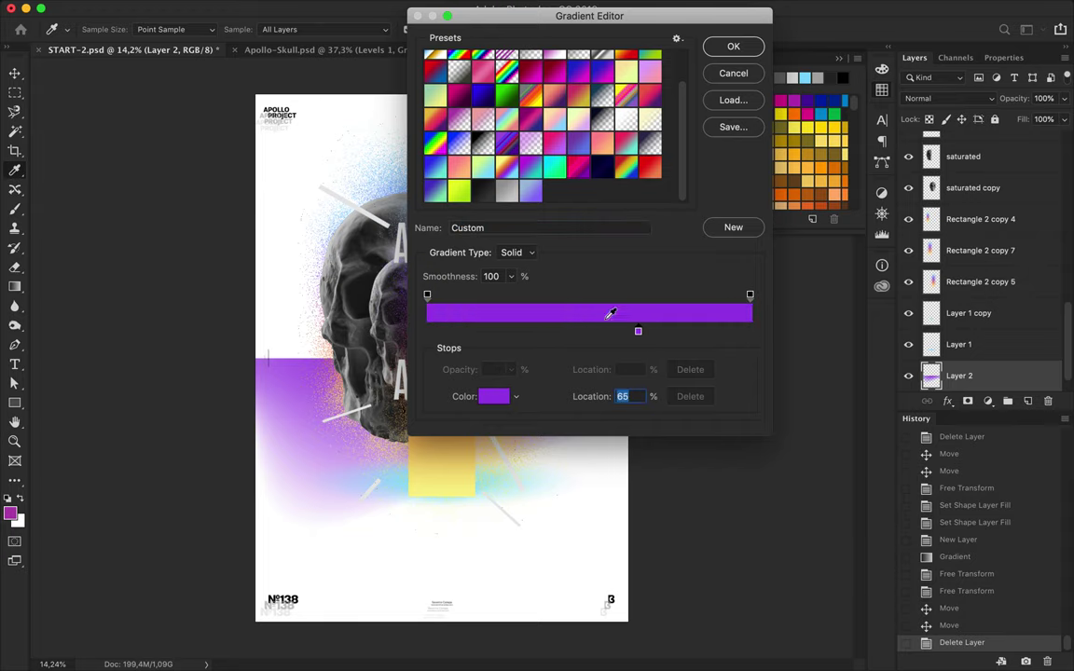
Draw a vertical orange-to-transparent gradient and squash it into a narrow band
key("Return")
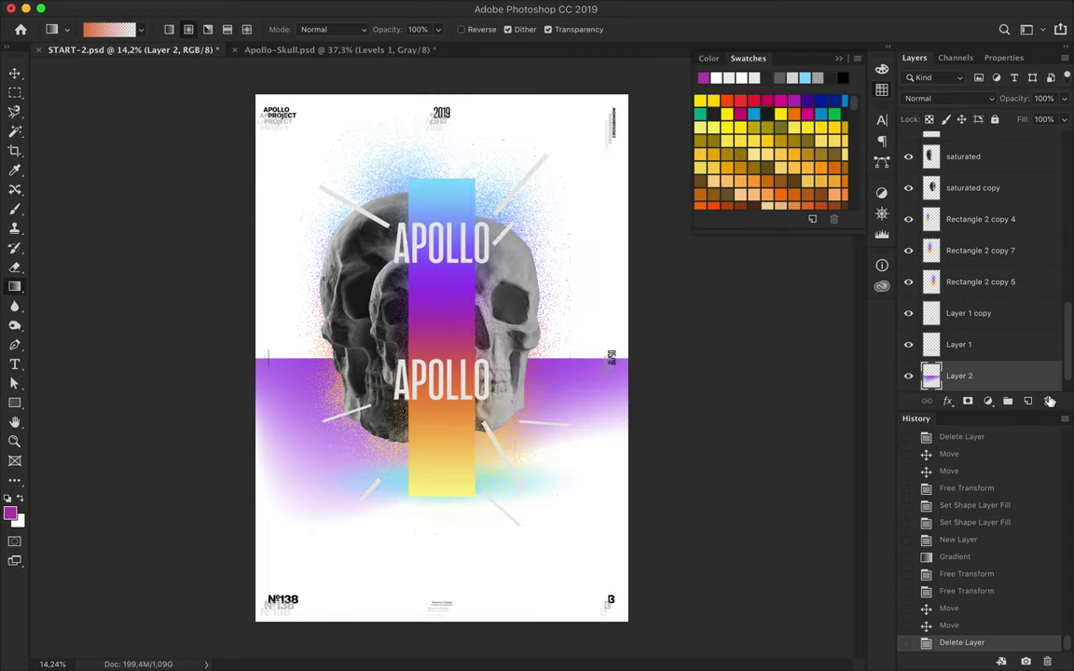
left_click_drag(442, 95, 478, 620)
key("ctrl+t")
mouse_move(442, 95)
left_mouse_down()
mouse_move(437, 486)
mouse_move(436, 391)
left_mouse_up()
key("Return")
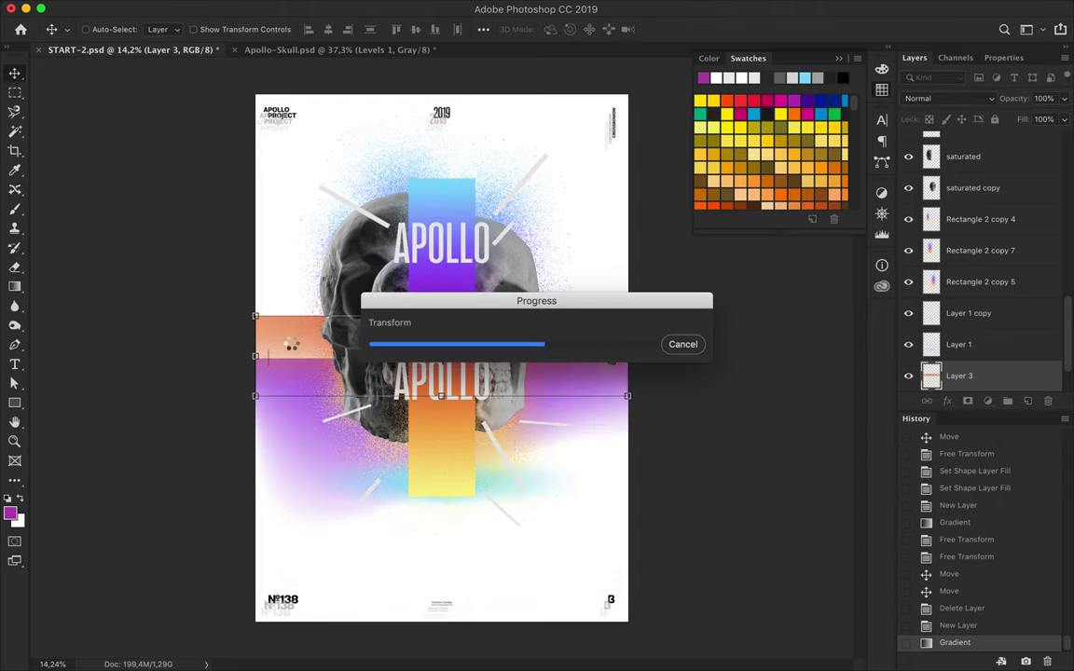
Warp the orange band's lower corner down into a curve and move the band slightly lower
key("ctrl+t")
right_click(333, 349)
left_click(353, 453)
mouse_move(627, 396)
left_mouse_down()
mouse_move(511, 536)
mouse_move(512, 589)
left_mouse_up()
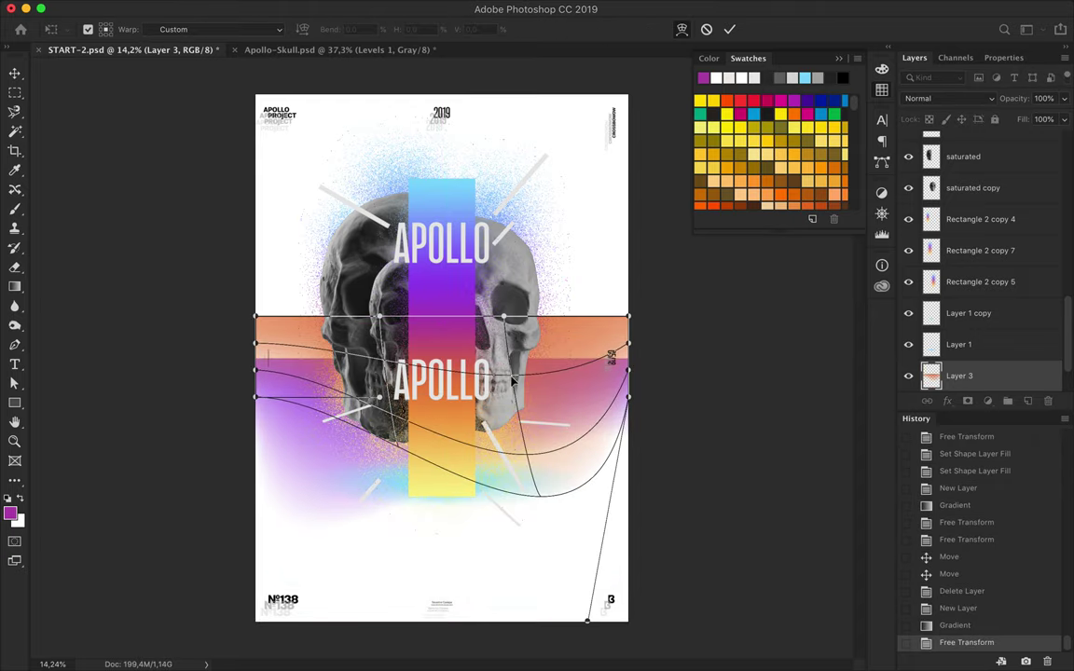
key("Return")
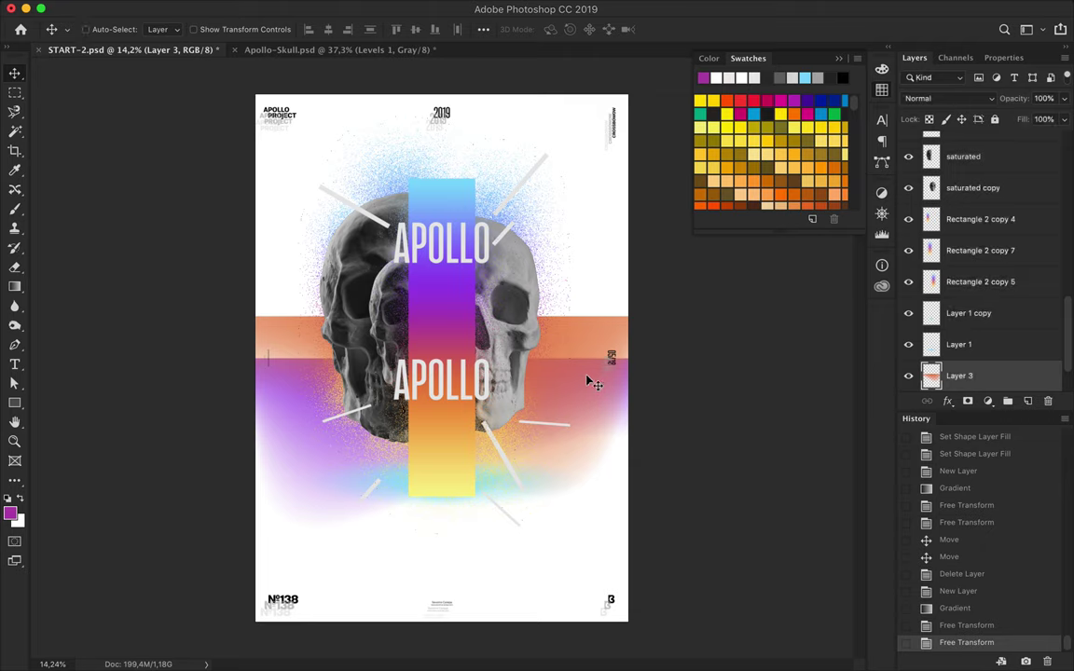
left_click_drag(587, 382, 587, 403)
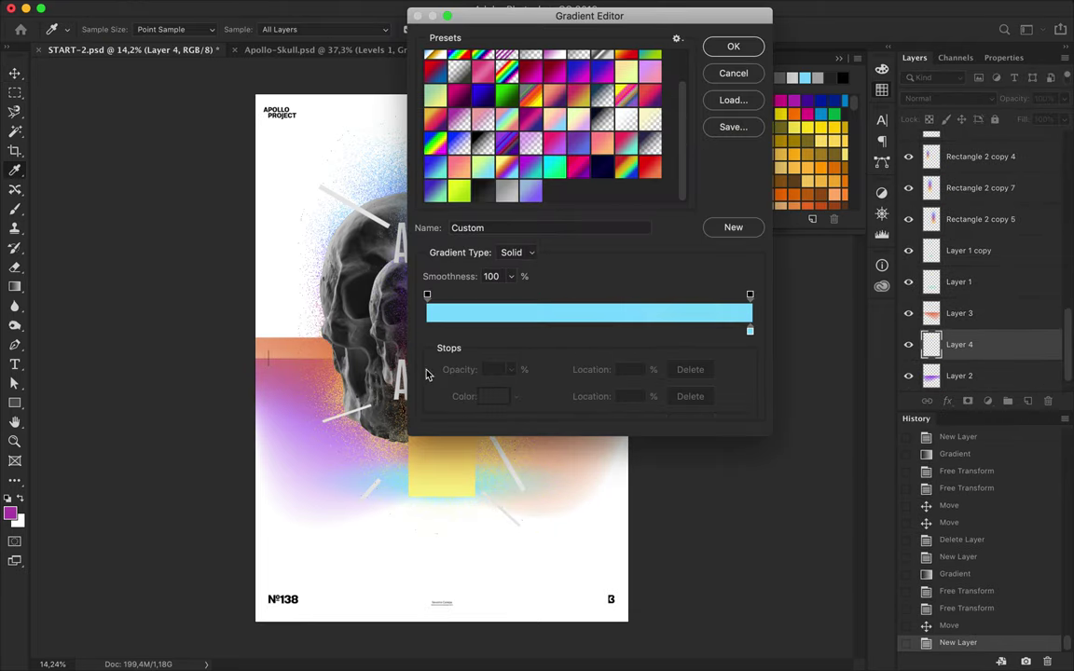
Fill the new layer with a light-blue gradient and shorten it from the top edge
left_click(415, 334)
key("Return")
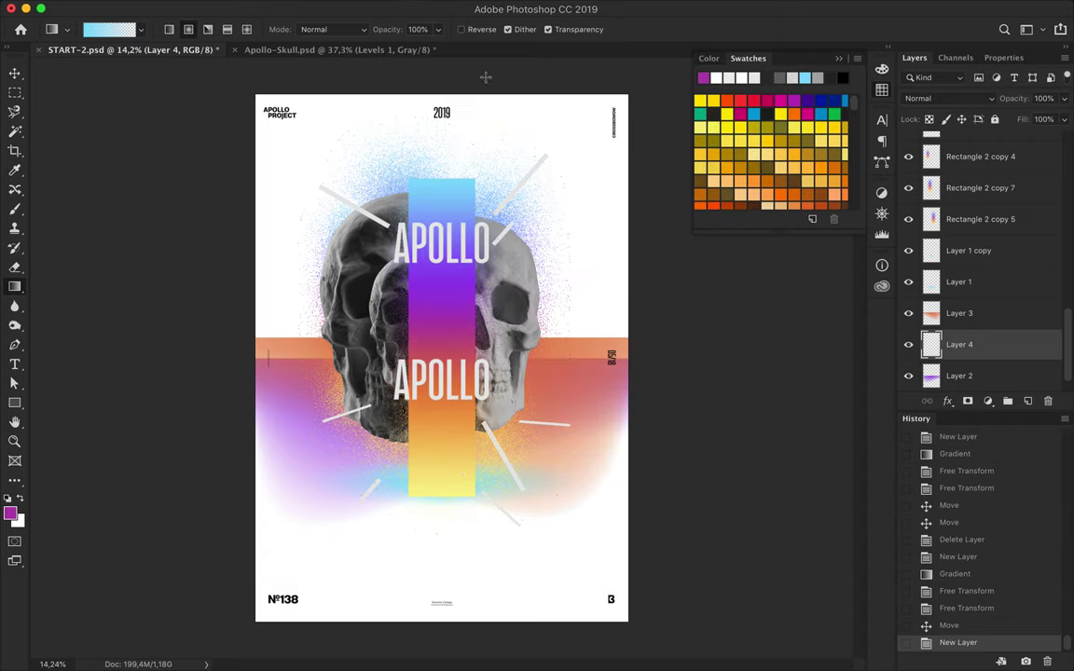
left_click_drag(435, 620, 435, 620)
key("ctrl+t")
mouse_move(441, 96)
left_mouse_down()
mouse_move(442, 451)
mouse_move(442, 421)
left_mouse_up()
key("Return")
Warp the blue gradient, bending one corner into a curve
key("ctrl+t")
right_click(501, 409)
left_click(536, 508)
left_click_drag(504, 621, 506, 342)
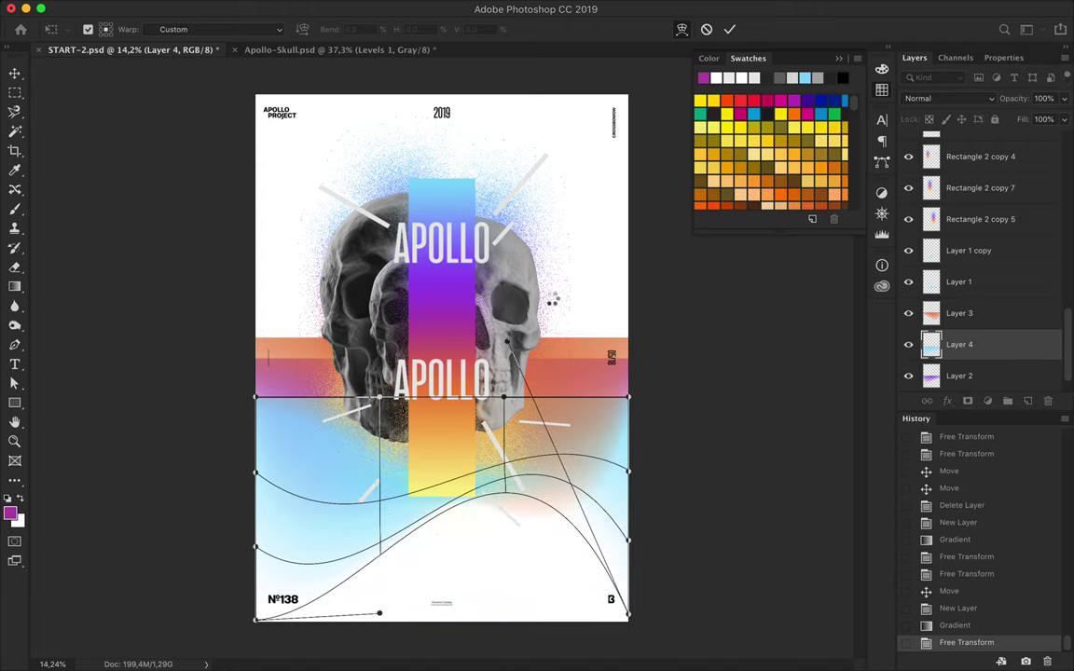
key("Return")
Flip the blue gradient upside down and move it into the poster's top half
left_click_drag(442, 466, 308, 271)
key("ctrl+t")
left_click_drag(643, 419, 597, 313)
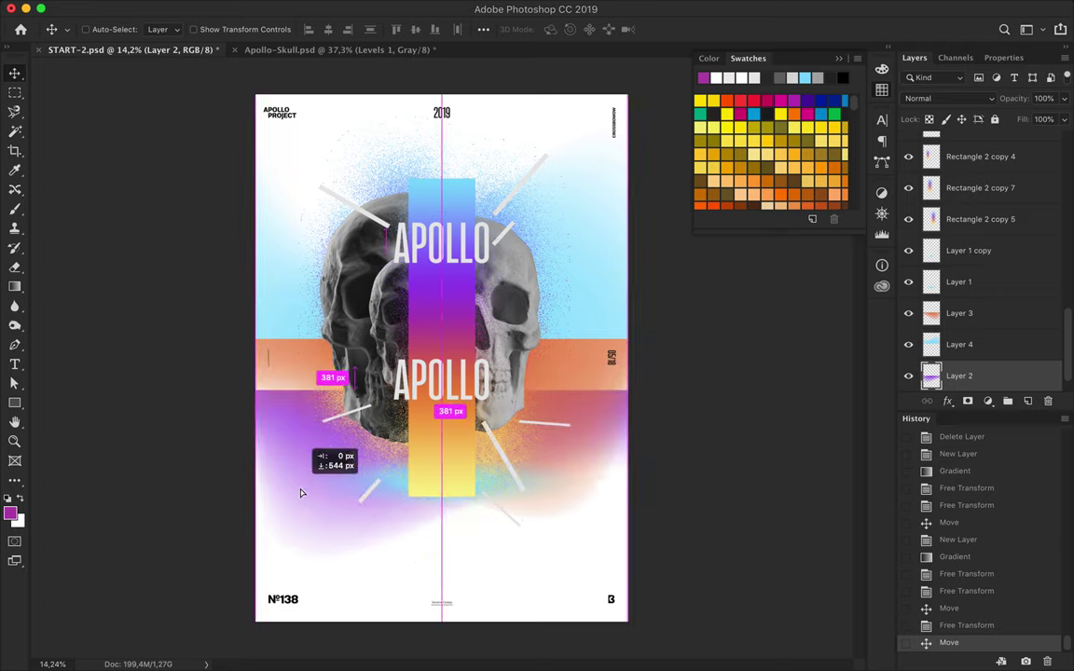
Select and delete the duplicate gradient layers
left_click_drag(279, 401, 304, 510)
scroll(942, 280, "up", 5)
scroll(950, 154, "up", 5)
key("Delete")
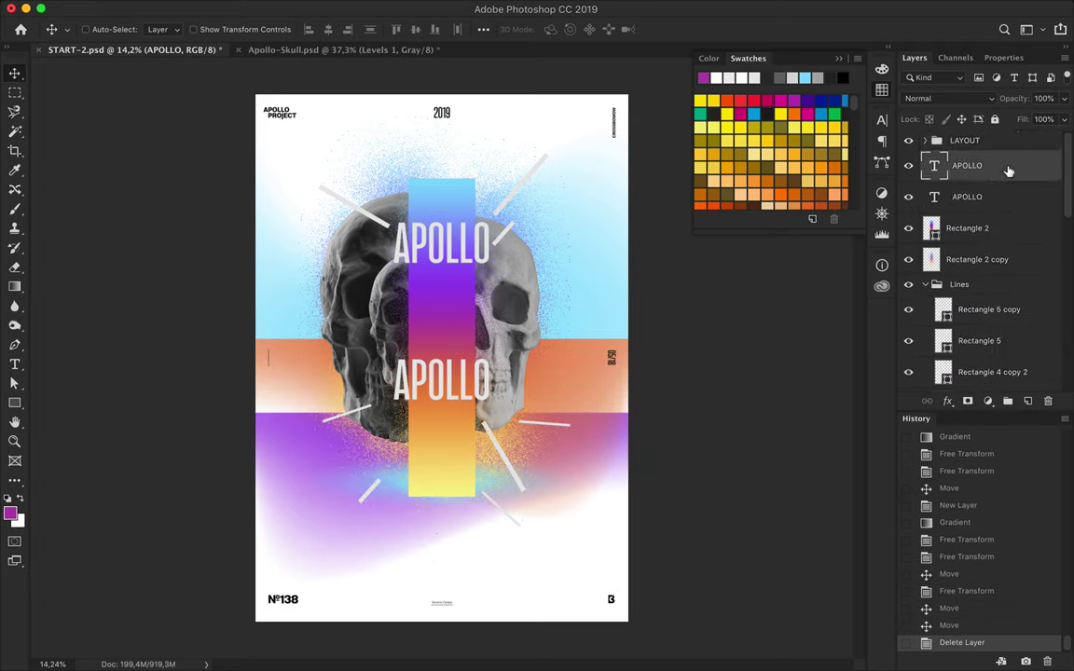
scroll(988, 233, "down", 5)
left_click_drag(472, 333, 472, 340)
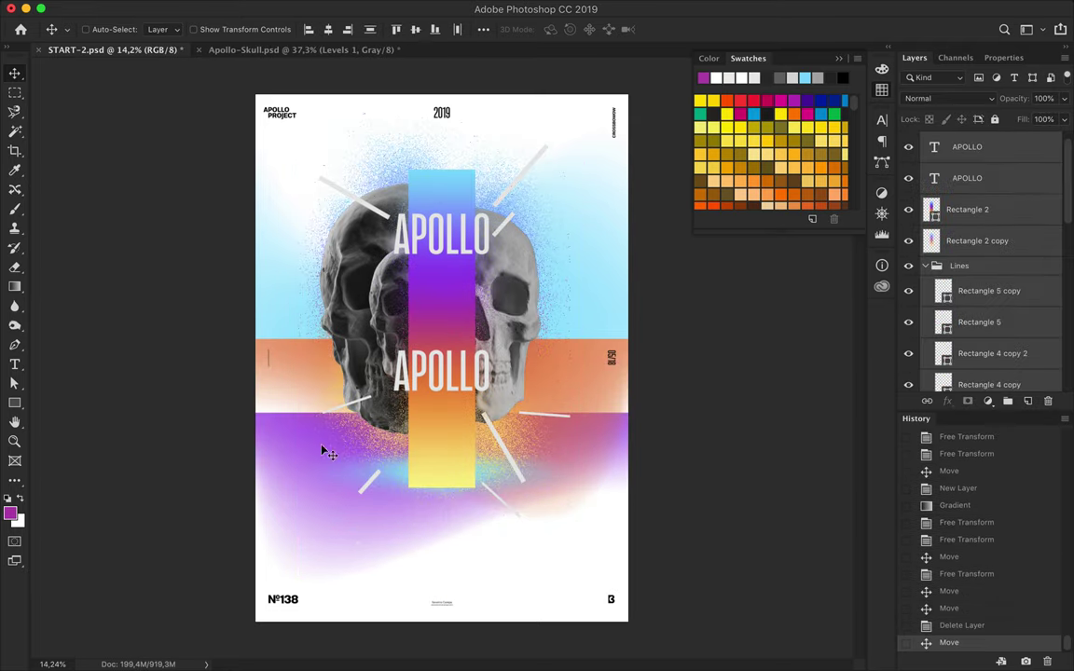
Stretch the purple gradient past the poster bottom, raise the bands, and lengthen the orange band
key("ctrl+t")
left_click_drag(441, 582, 441, 653)
key("Return")
left_click_drag(600, 354, 599, 278)
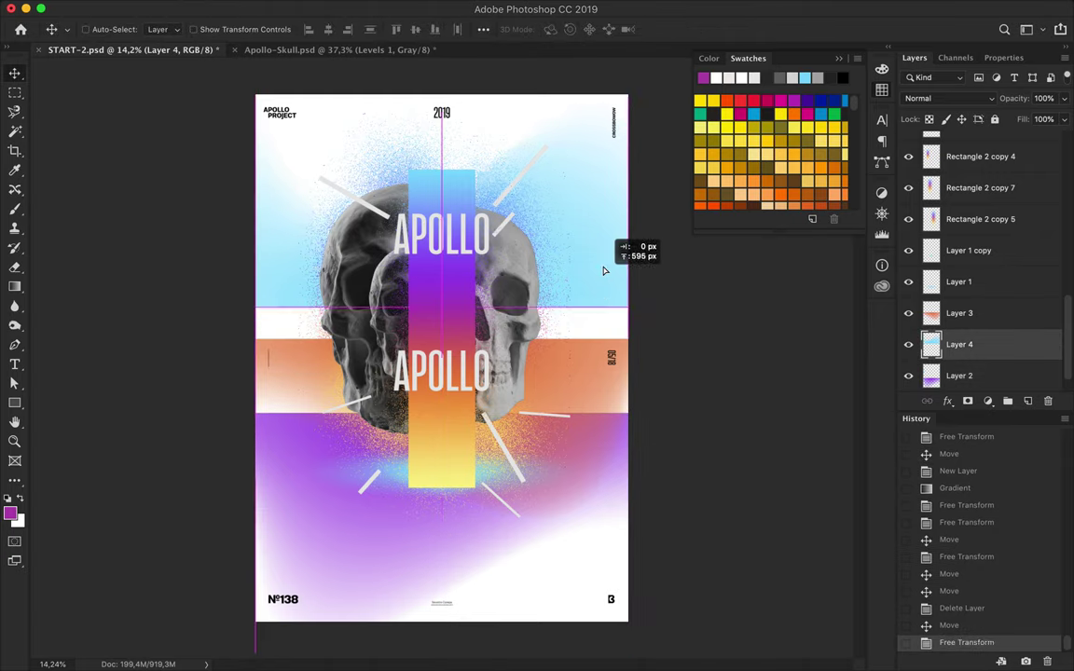
left_click_drag(604, 360, 592, 289)
key("ctrl+t")
left_click_drag(441, 446, 445, 508)
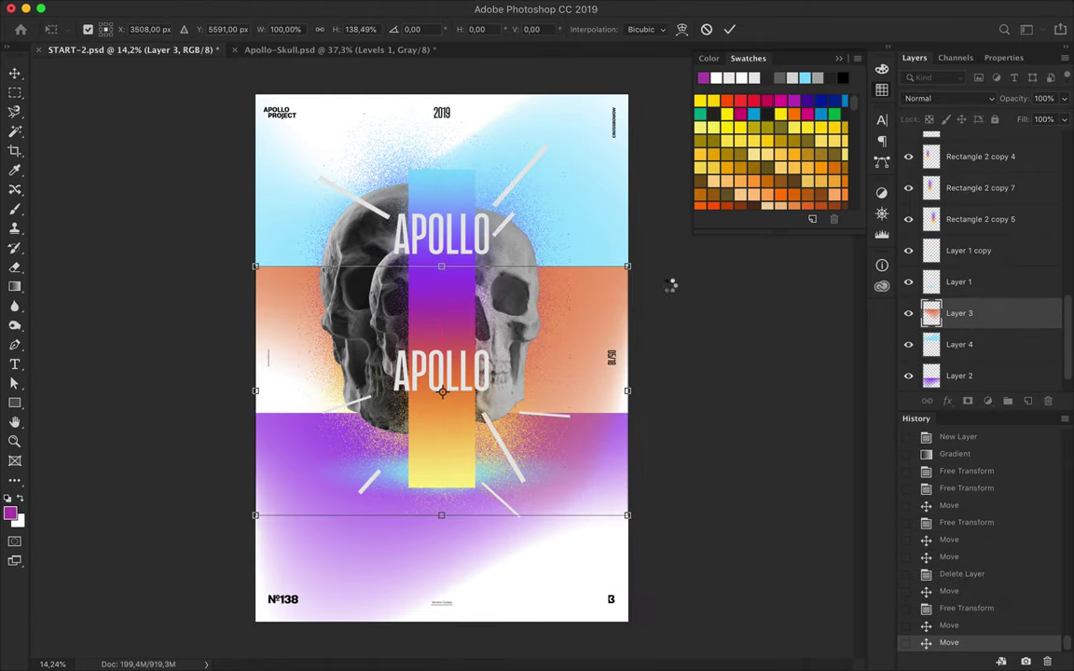
key("Return")
Revert to the earlier band arrangement in History and duplicate the vertical gradient bar
left_click(966, 454)
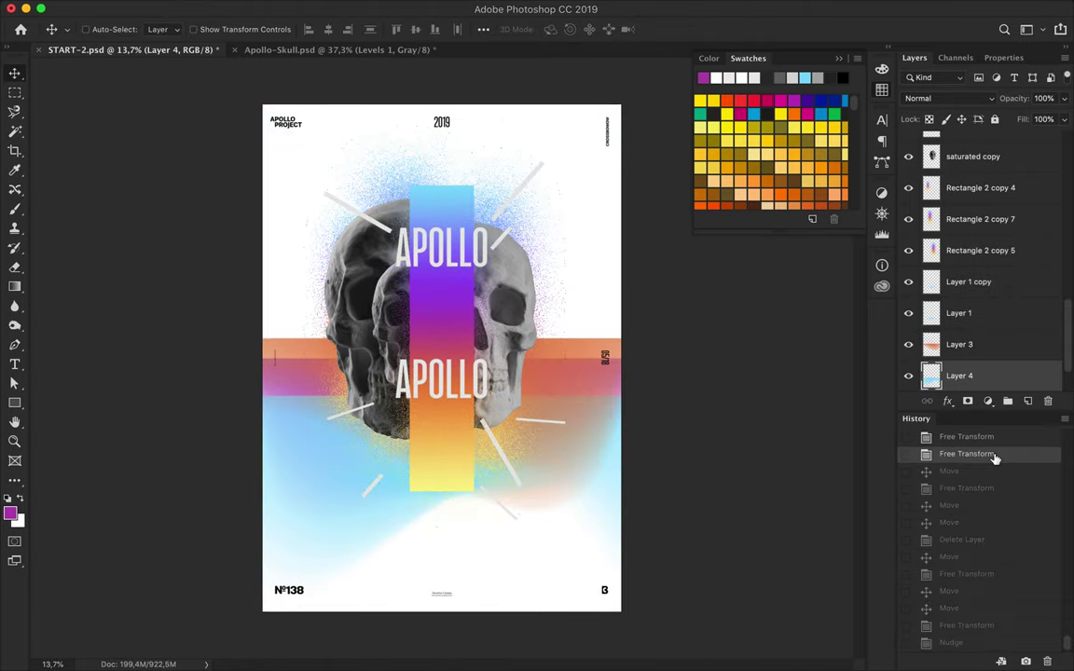
left_click(399, 184, "super")
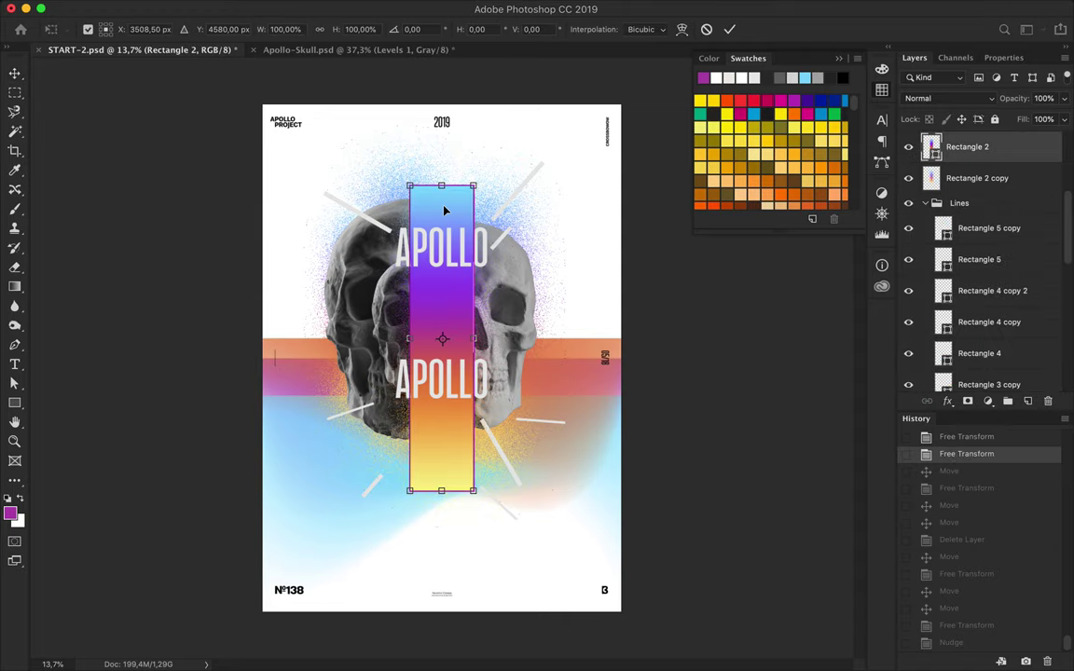
left_click_drag(932, 145, 932, 178)
Rasterize the bar copy, rotate it horizontal, and enlarge it into a large block
right_click(932, 178)
key("ctrl+t")
left_click_drag(396, 149, 631, 292)
key("Return")
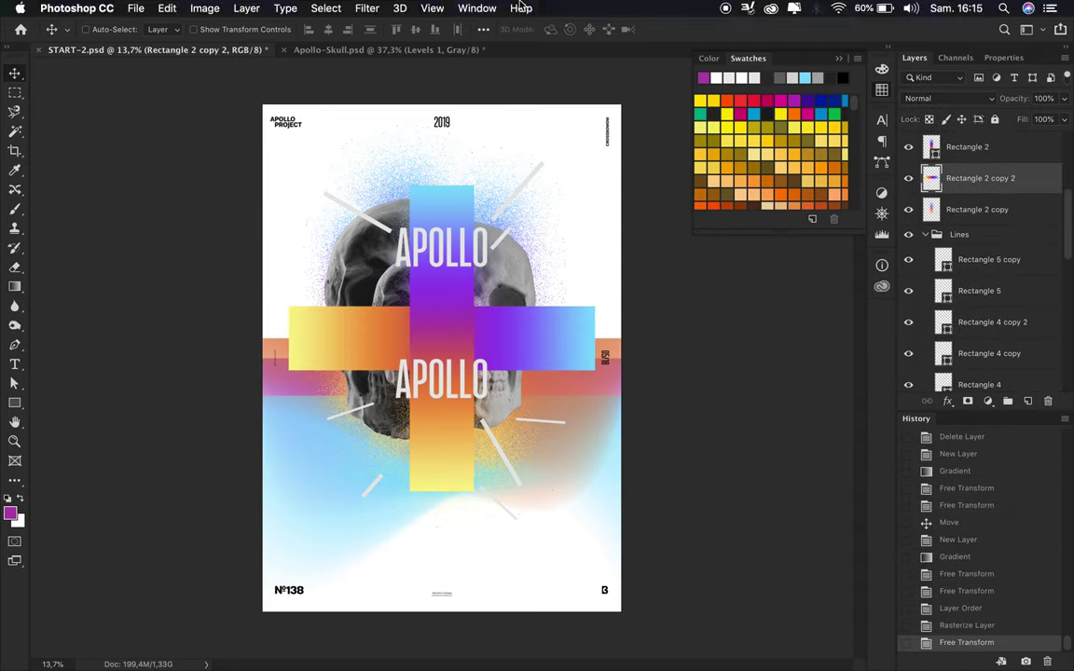
key("super+t")
left_click_drag(442, 350, 431, 140)
key("Return")
Apply Mosaic with cell size 200 to the block, resize it, and reapply the mosaic
left_click(367, 8)
left_click(596, 312)
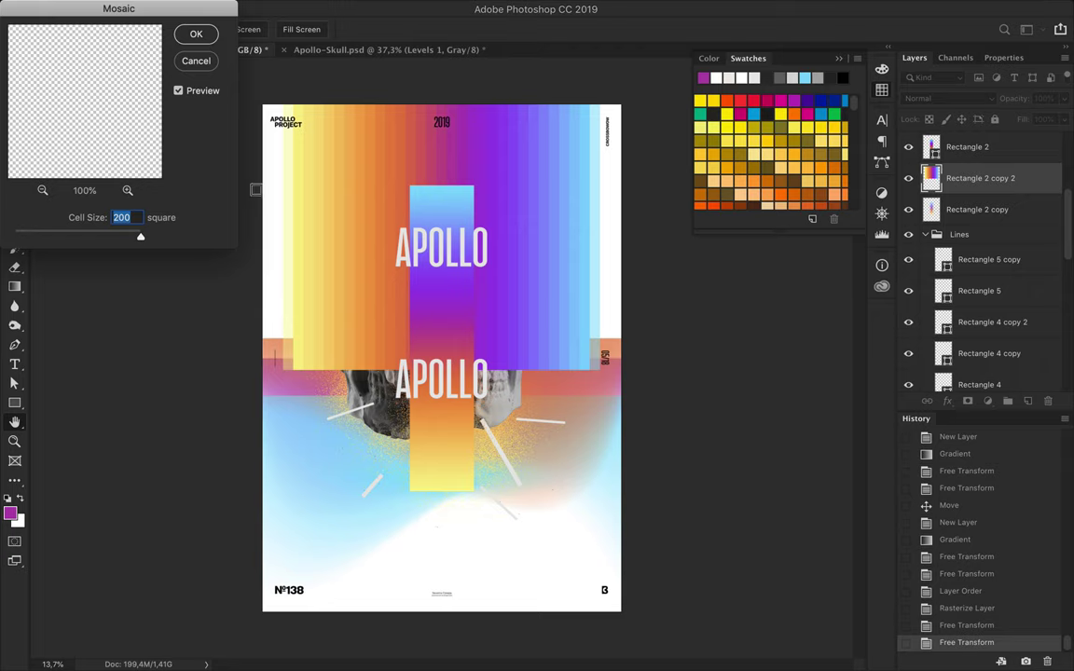
left_click(194, 34)
key("super+t")
left_click_drag(647, 148, 615, 84)
key("Return")
left_click(366, 8)
left_click(575, 318)
key("ctrl+super+f")
left_click_drag(529, 173, 516, 201)
Move the striped layer lower in the stack, keeping Normal blending
left_click_drag(978, 178, 960, 335)
left_click(948, 98)
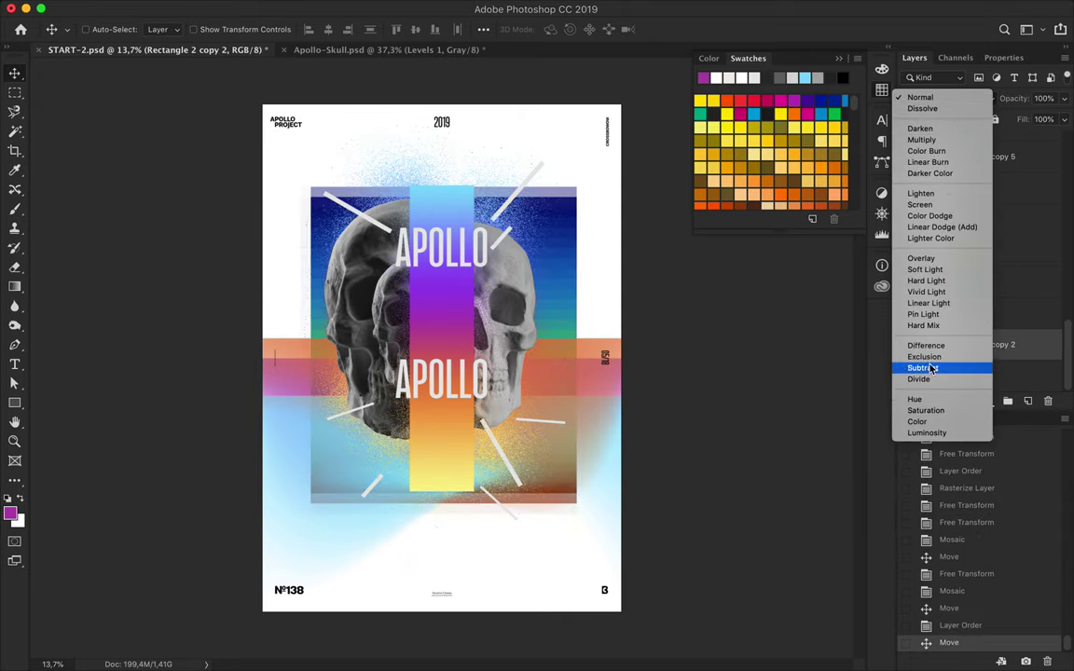
key("Escape")
Narrow the striped block and stretch it full height over the poster's right half
key("super+t")
left_click_drag(578, 349, 512, 348)
left_click_drag(300, 349, 350, 348)
left_click_drag(430, 186, 431, 105)
key("Return")
key("super+t")
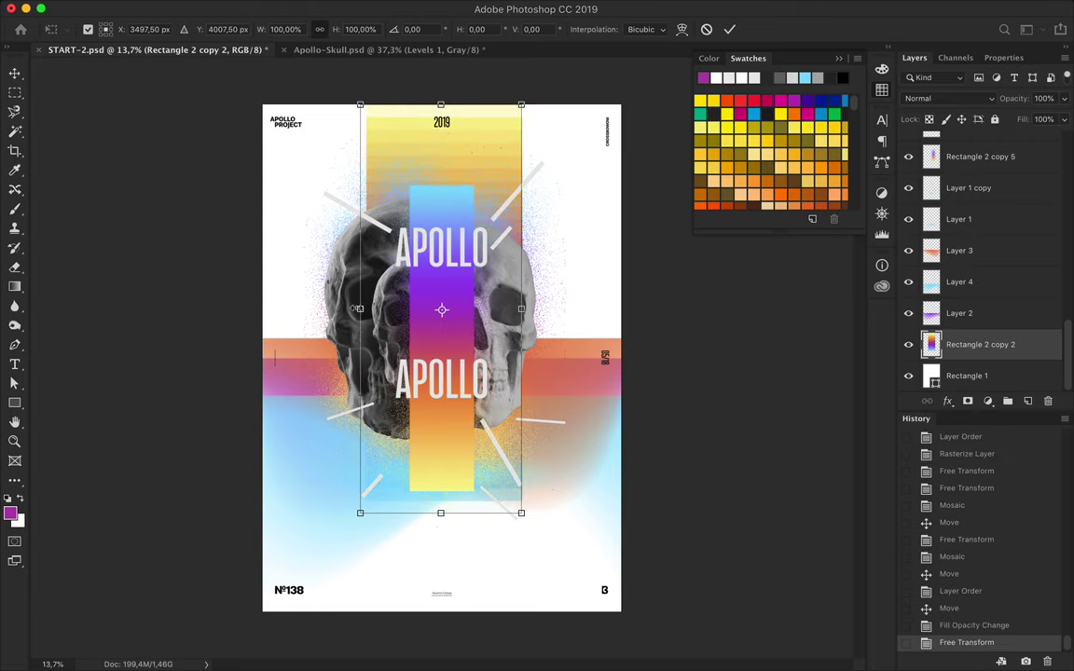
left_click_drag(435, 514, 436, 611)
key("Return")
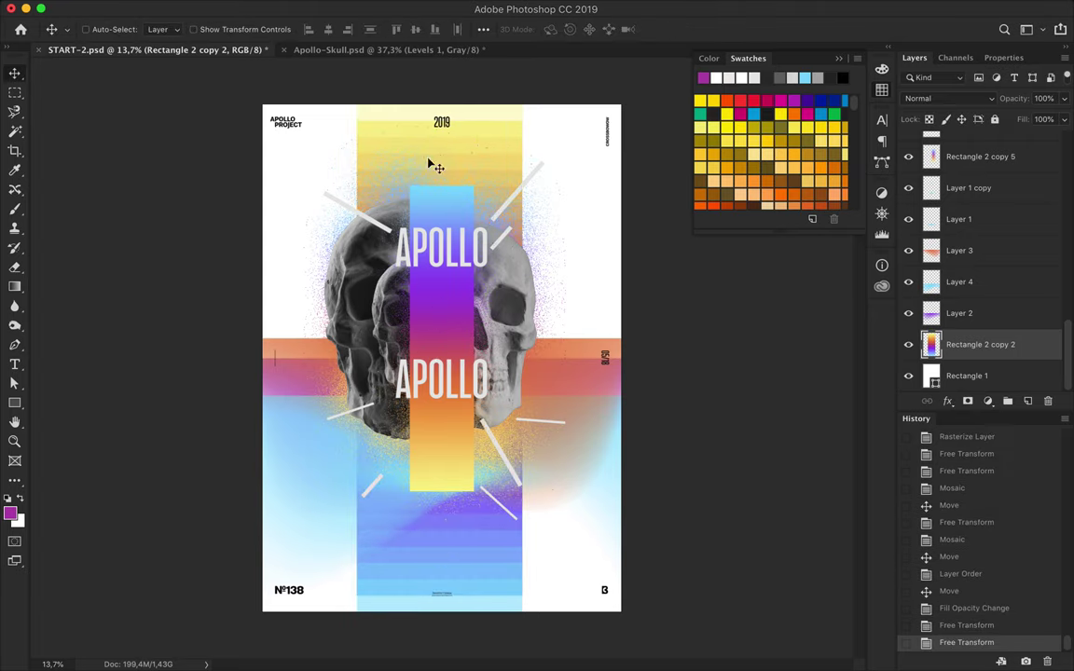
left_click_drag(443, 143, 488, 122)
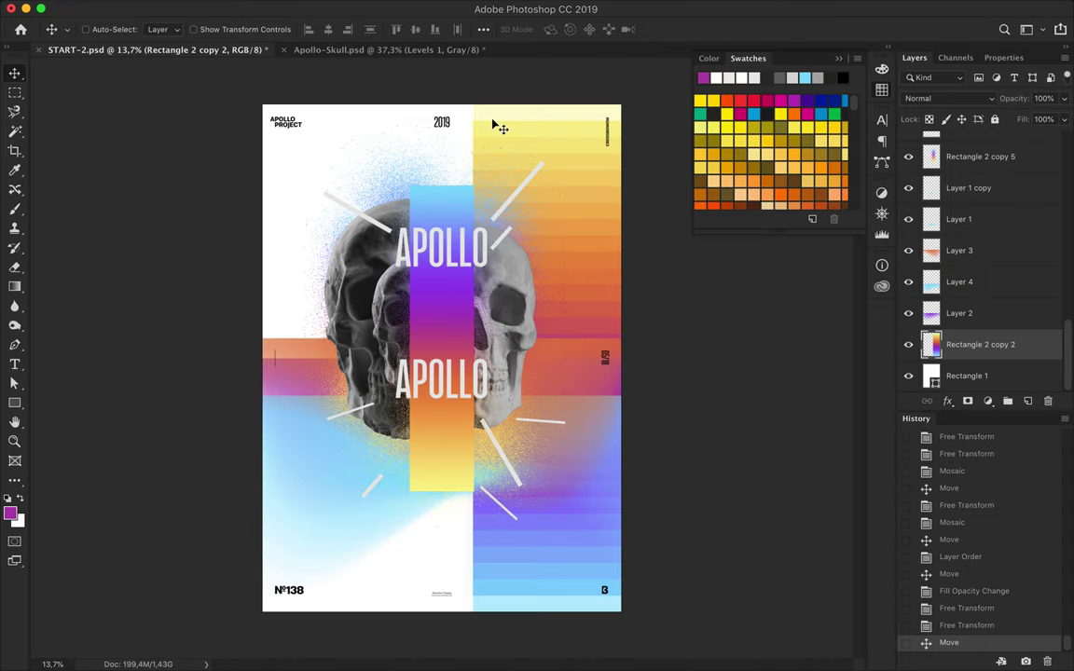
left_click(469, 261, "super")
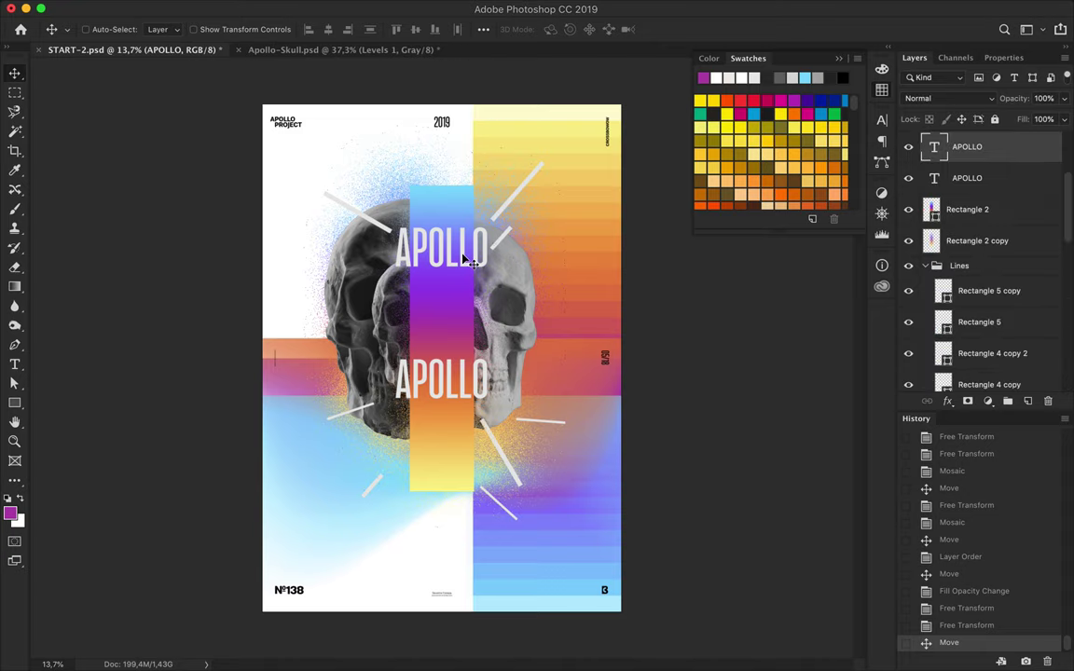
left_click_drag(466, 261, 451, 267)
mouse_move(451, 380)
left_mouse_down()
mouse_move(443, 340)
mouse_move(468, 227)
left_mouse_up()
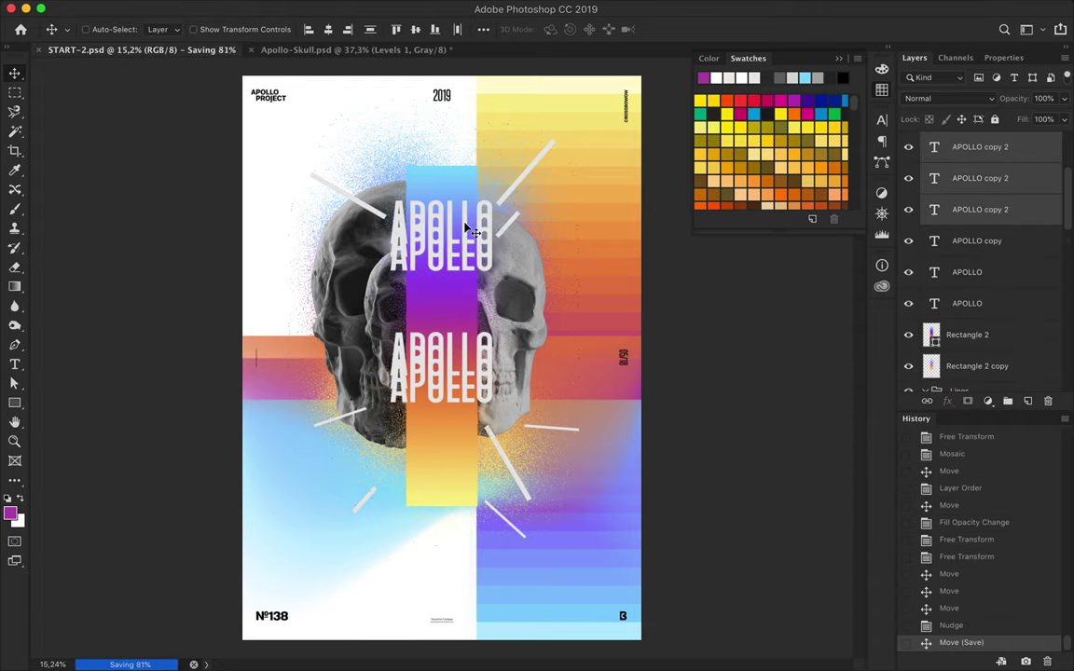
key("ctrl+shift+s")
key("Return")
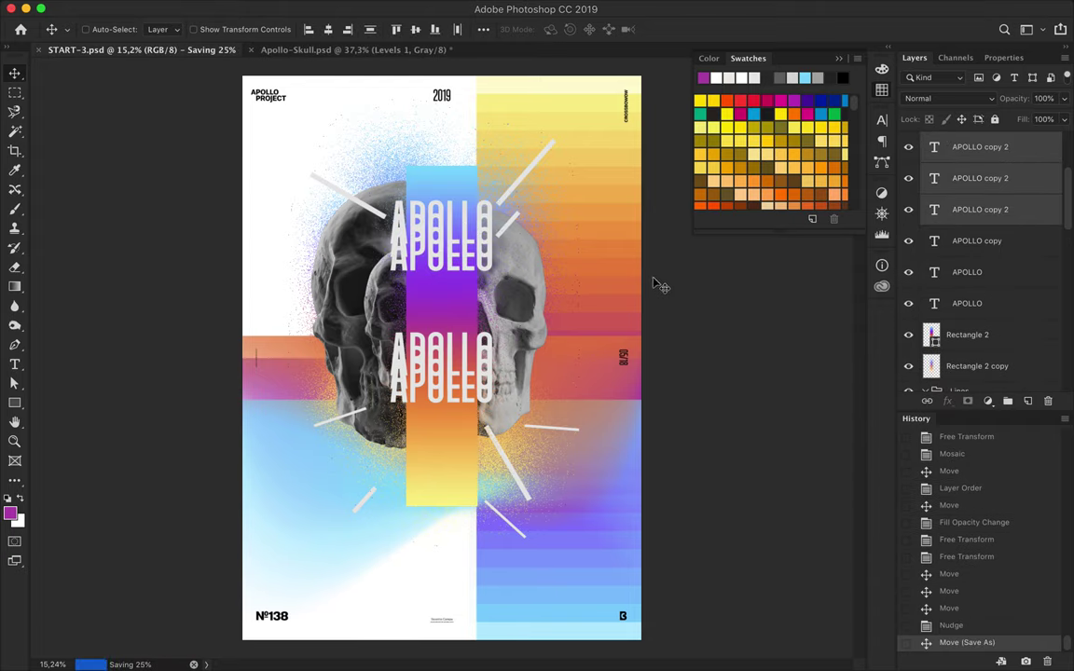
scroll(978, 279, "down", 5)
left_click(967, 376)
left_click(150, 29)
left_click(139, 97)
key("c")
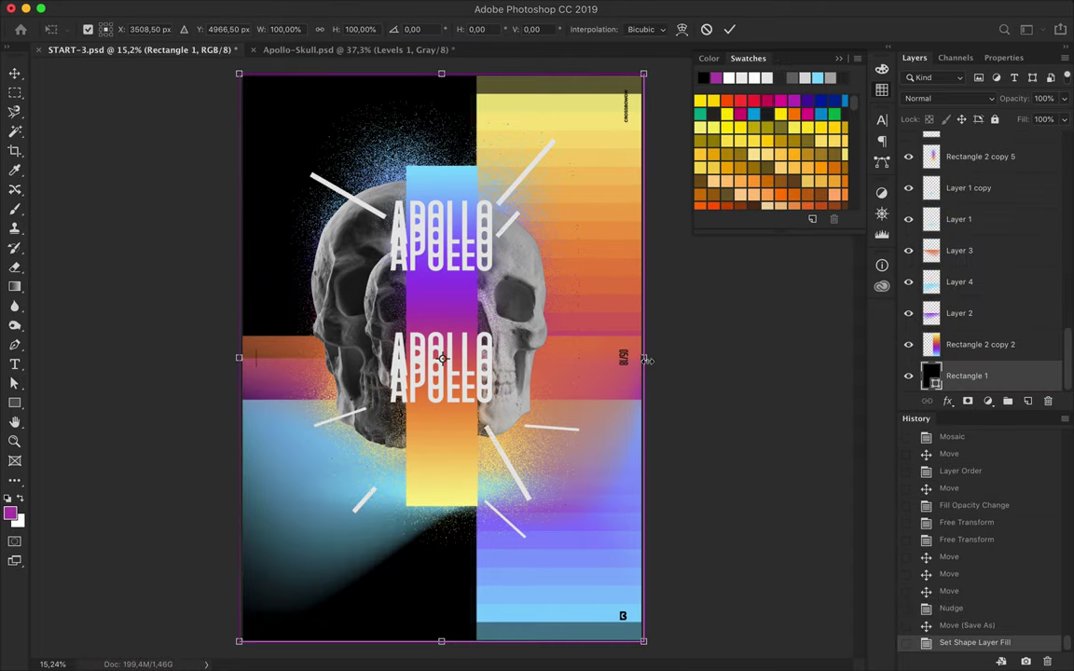
left_click(1009, 403)
left_click_drag(311, 668, 305, 657)
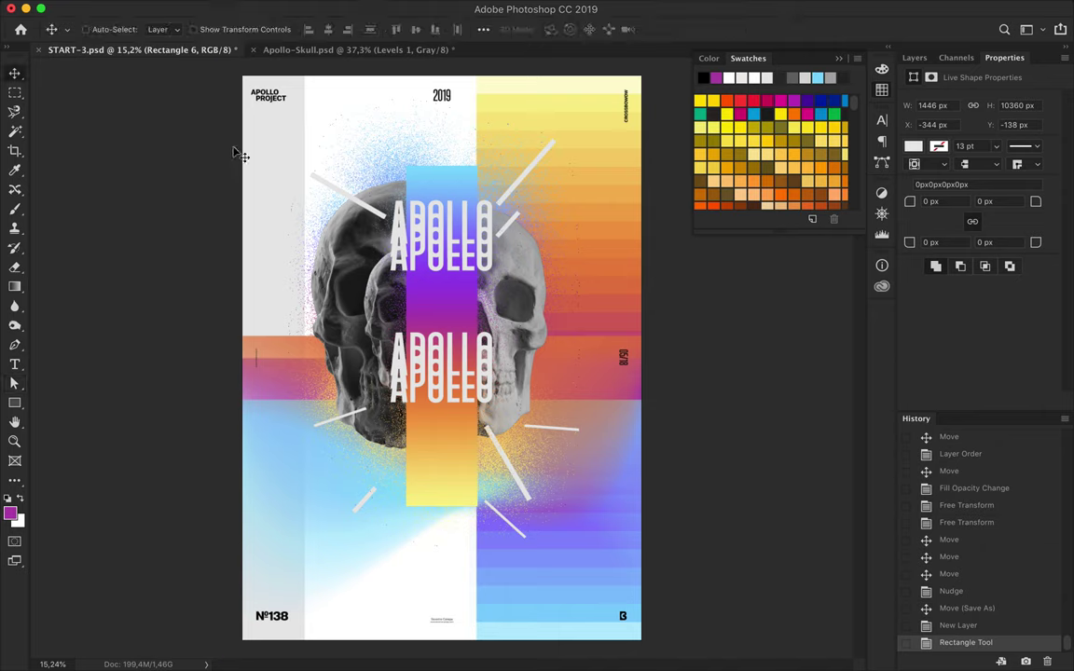
left_click_drag(212, 153, 69, 159)
key("a")
left_click(222, 29)
left_click(151, 97)
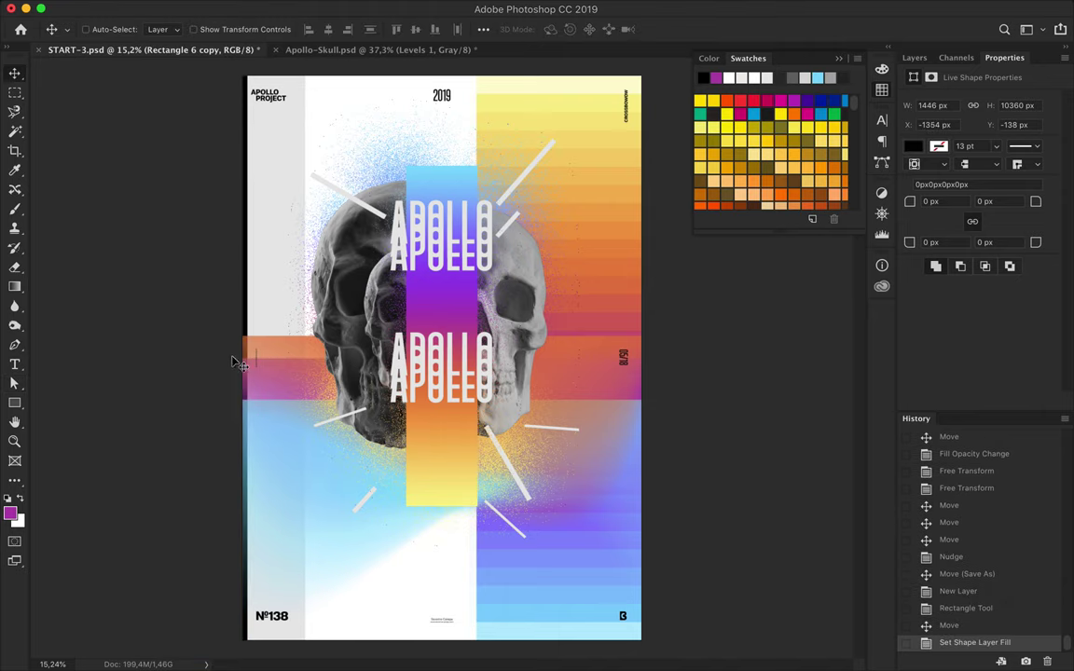
left_click_drag(233, 361, 321, 172)
key("ctrl+t")
left_click_drag(314, 334, 314, 34)
key("Return")
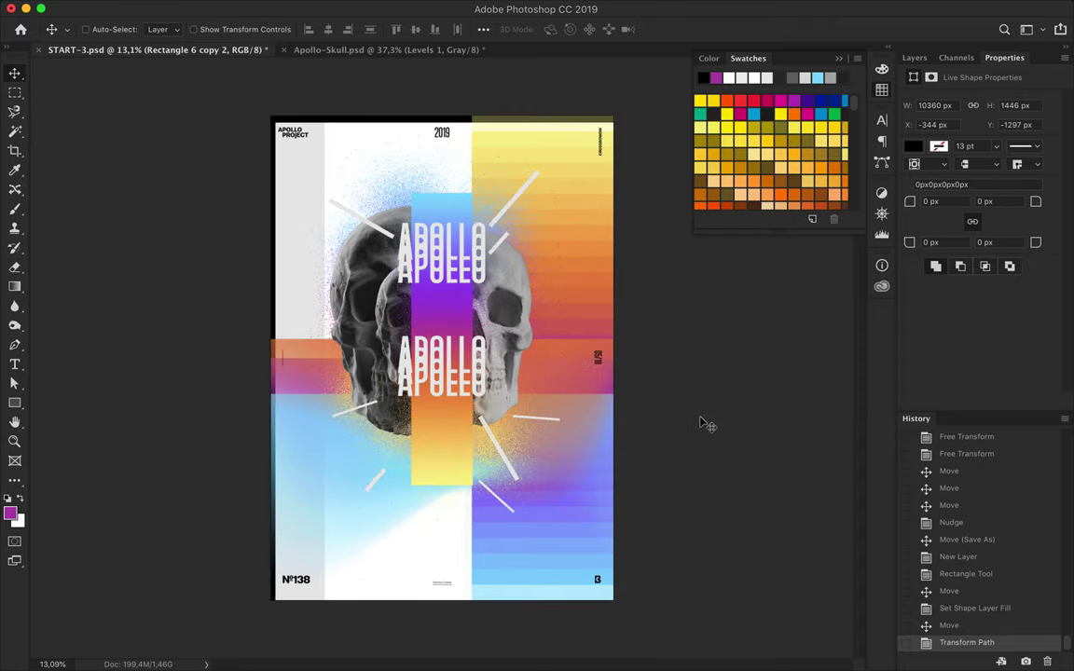
key("f")
key("f")
right_click(701, 312)
left_click(736, 365)
right_click(815, 342)
left_click(850, 370)
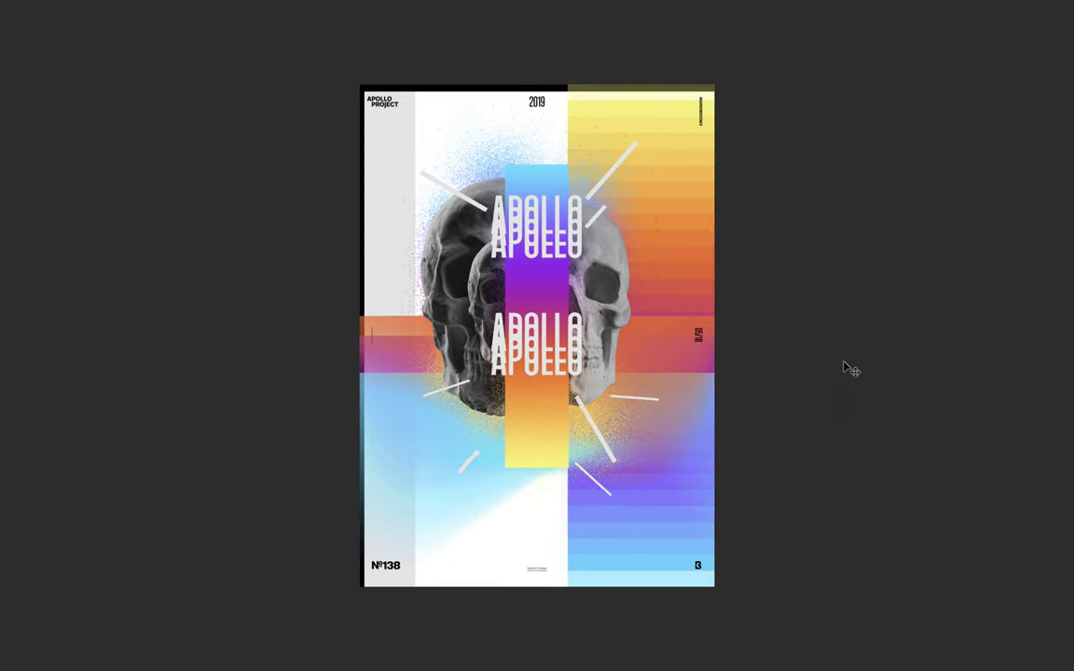
key("f")
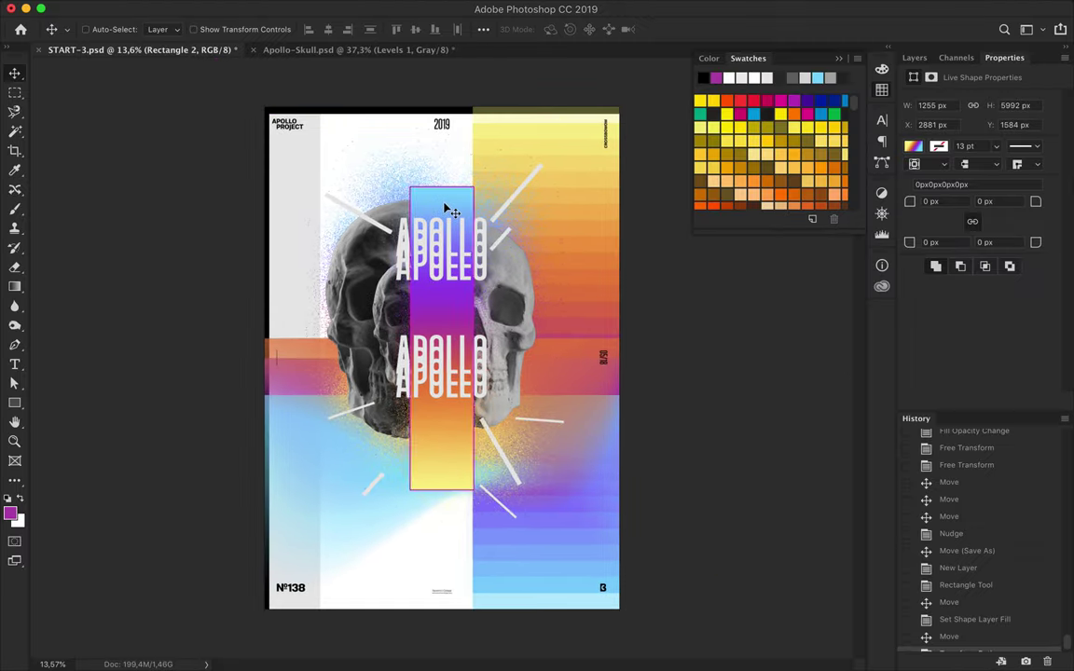
Stretch the vertical gradient bar to full poster height and delete the black top strip
key("ctrl+t")
left_click_drag(441, 188, 441, 109)
left_click_drag(441, 503, 441, 606)
key("Return")
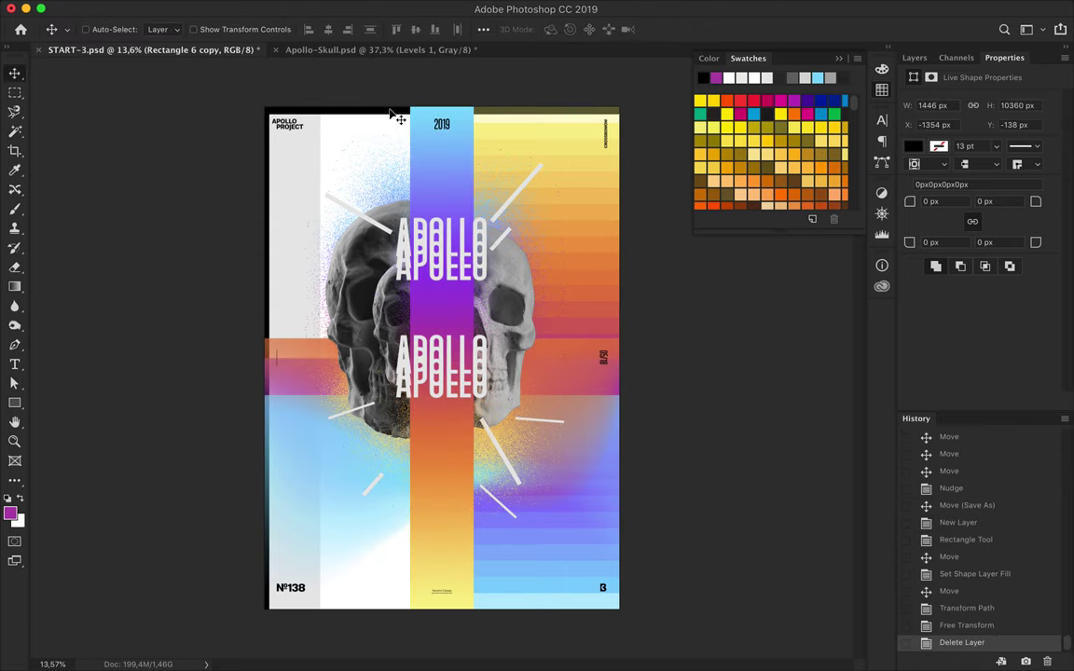
key("Delete")
Move the right skull up and place a duplicate skull lower on the poster
left_click_drag(504, 233, 503, 175)
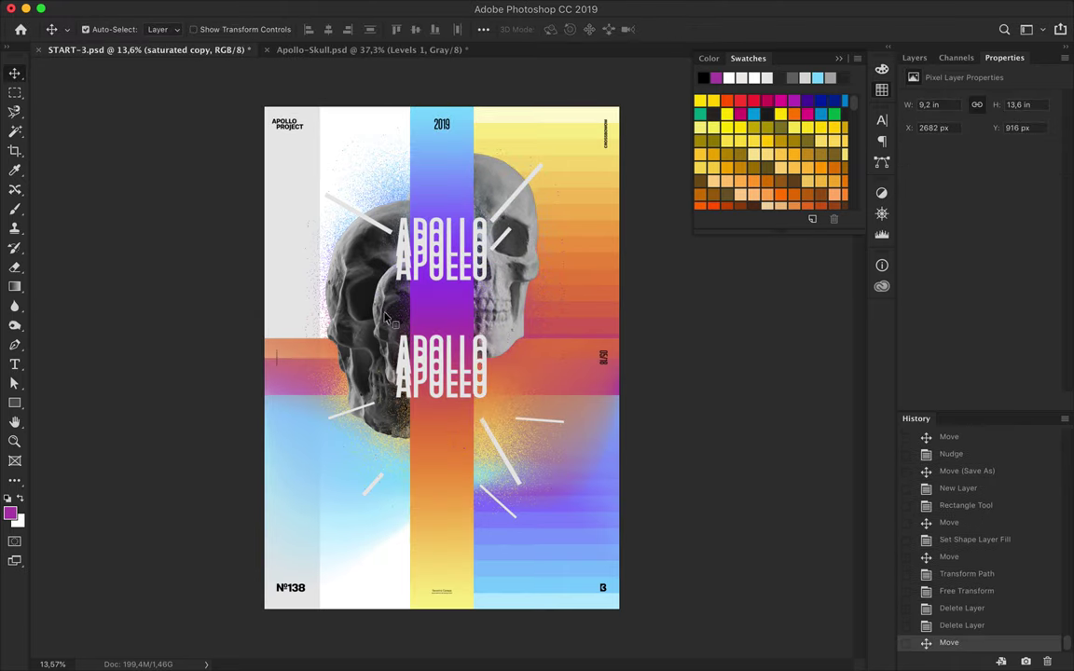
left_click_drag(385, 316, 382, 448)
left_click_drag(446, 390, 446, 392)
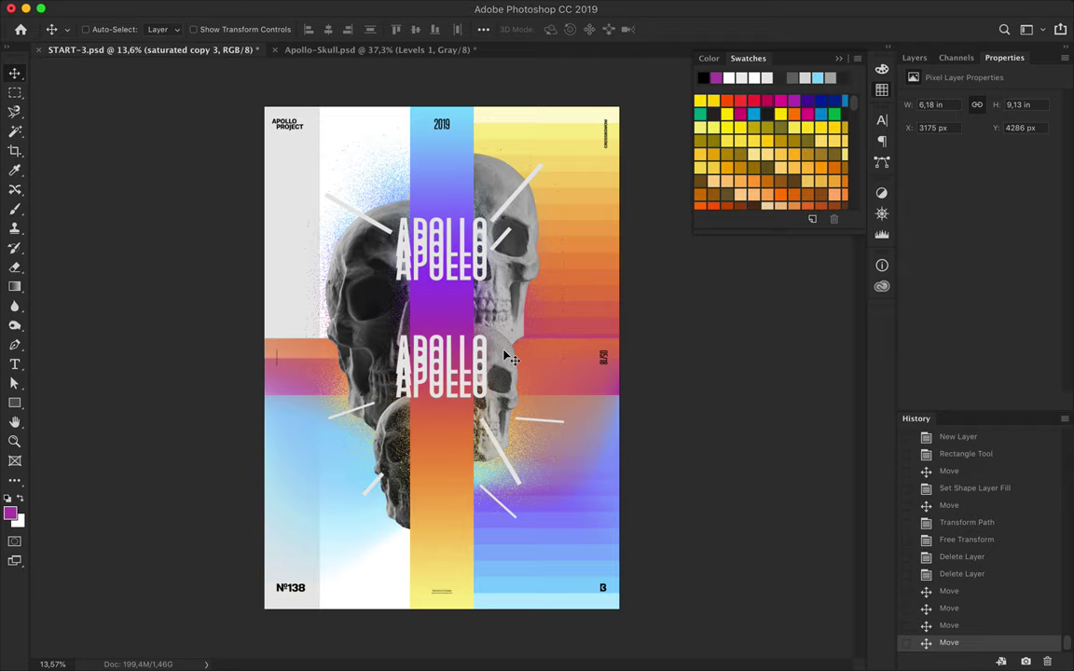
left_click(914, 57)
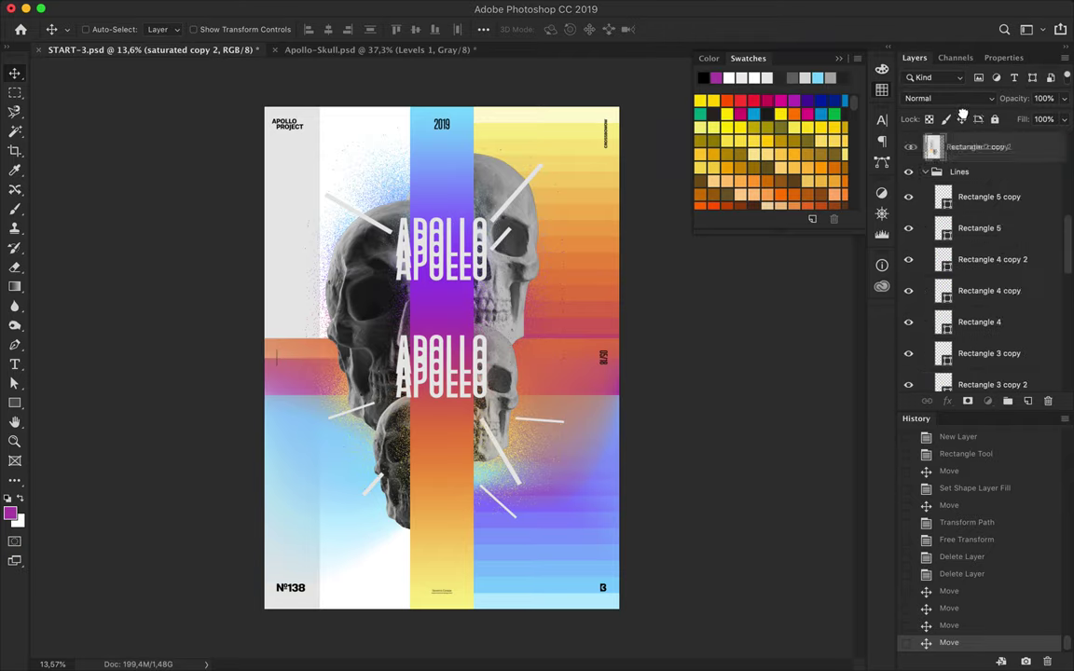
key("ctrl+bracketright")
key("ctrl+z")
Merge and reposition the APOLLO title, deleting the extra title copy and the orange band
left_click(447, 322, "ctrl")
key("ctrl+e")
mouse_move(447, 321)
left_mouse_down()
mouse_move(447, 261)
mouse_move(448, 314)
mouse_move(447, 299)
left_mouse_up()
key("Delete")
left_click(300, 373, "ctrl")
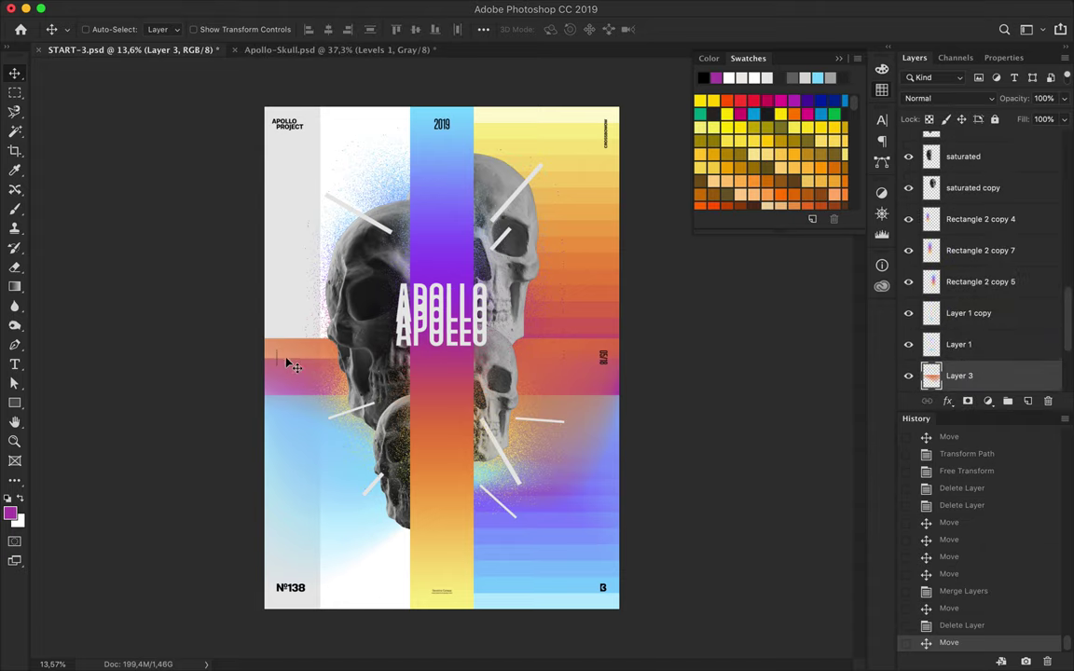
key("Delete")
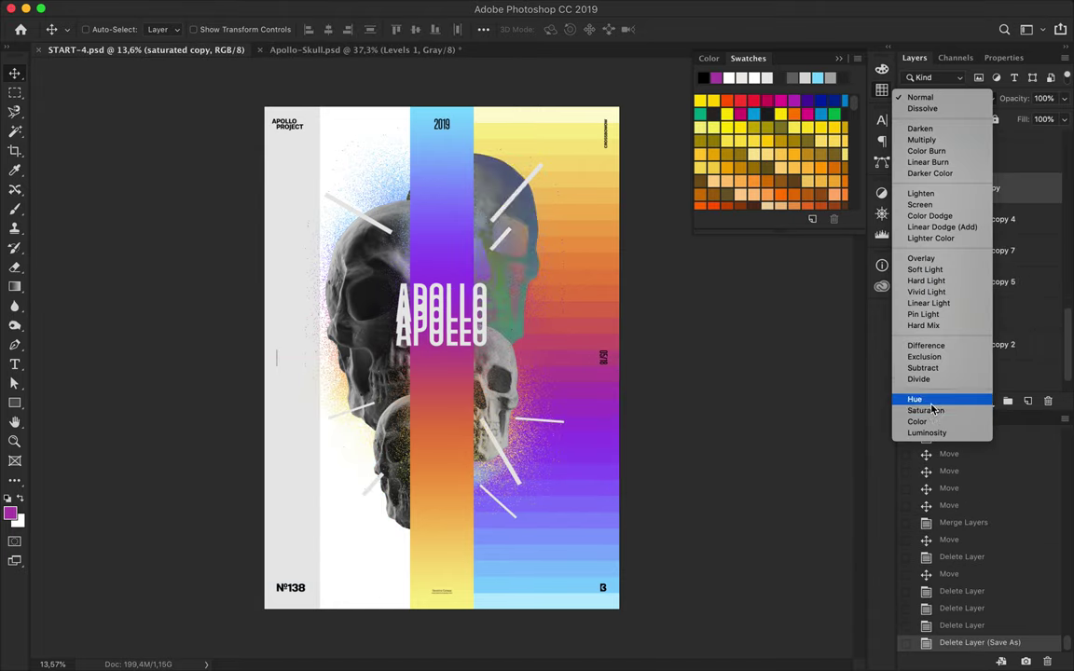
Set a skull layer to Luminosity blending and move the left skull artwork
left_click(927, 434)
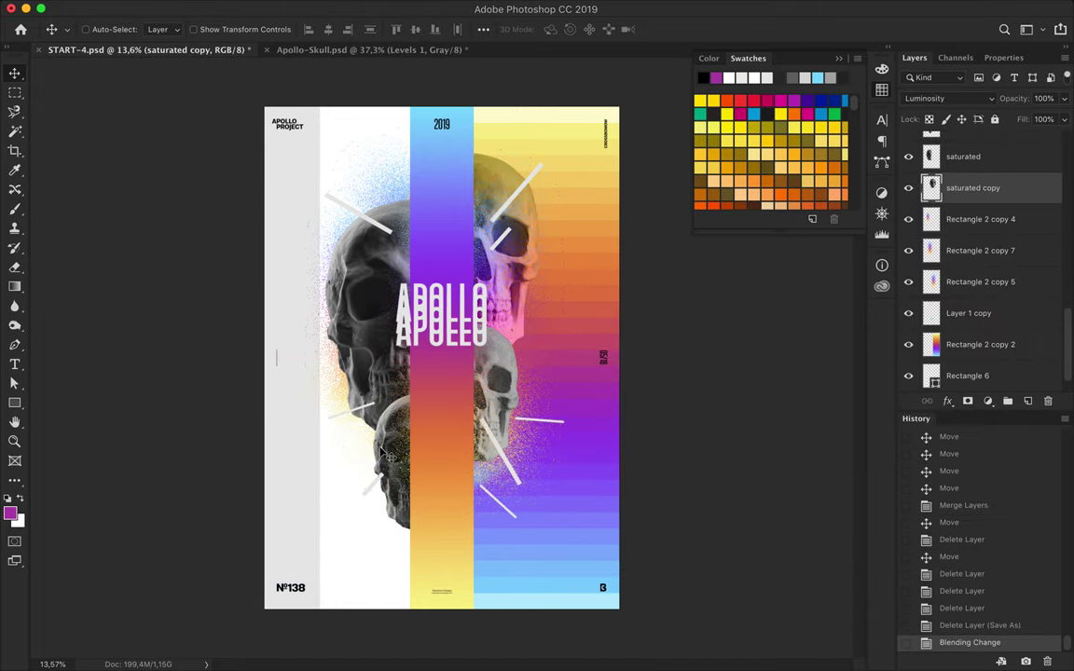
left_click(417, 277, "ctrl")
key("ctrl+t")
key("Return")
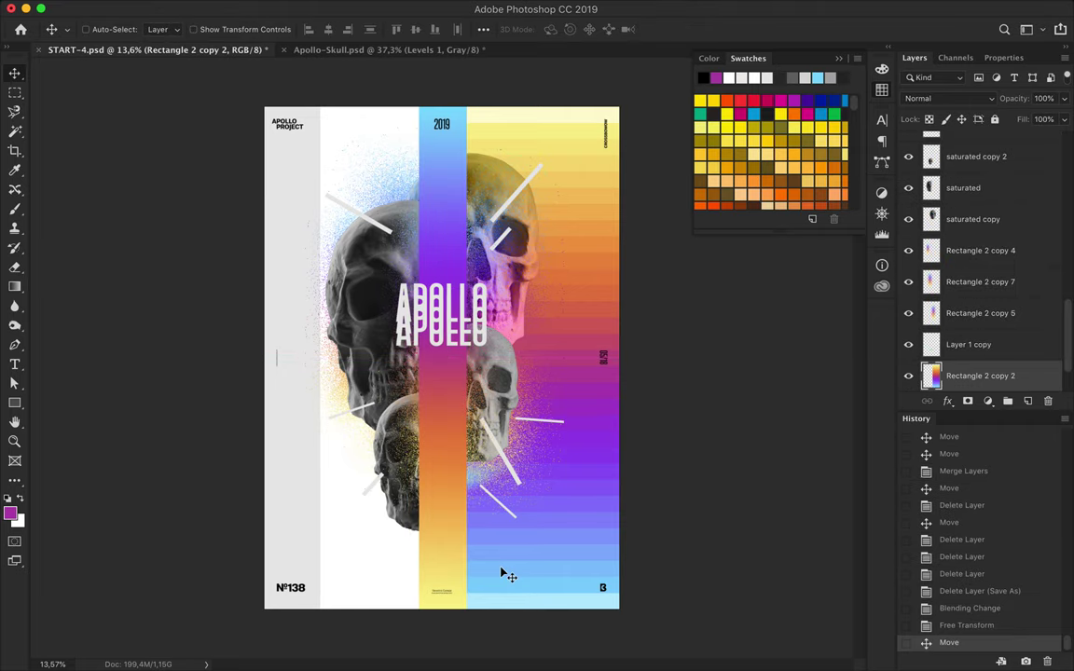
left_click_drag(373, 419, 354, 373)
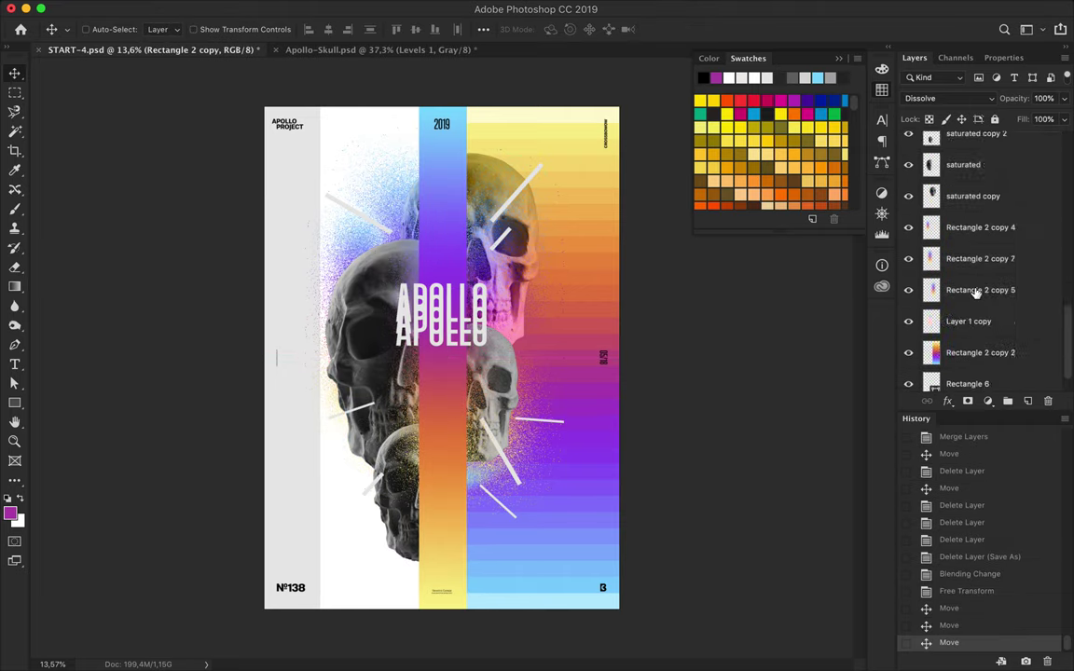
scroll(970, 233, "up", 1)
Delete the blue centre stripe and right gradient panel, then reposition and duplicate a skull
left_click(969, 169)
key("m")
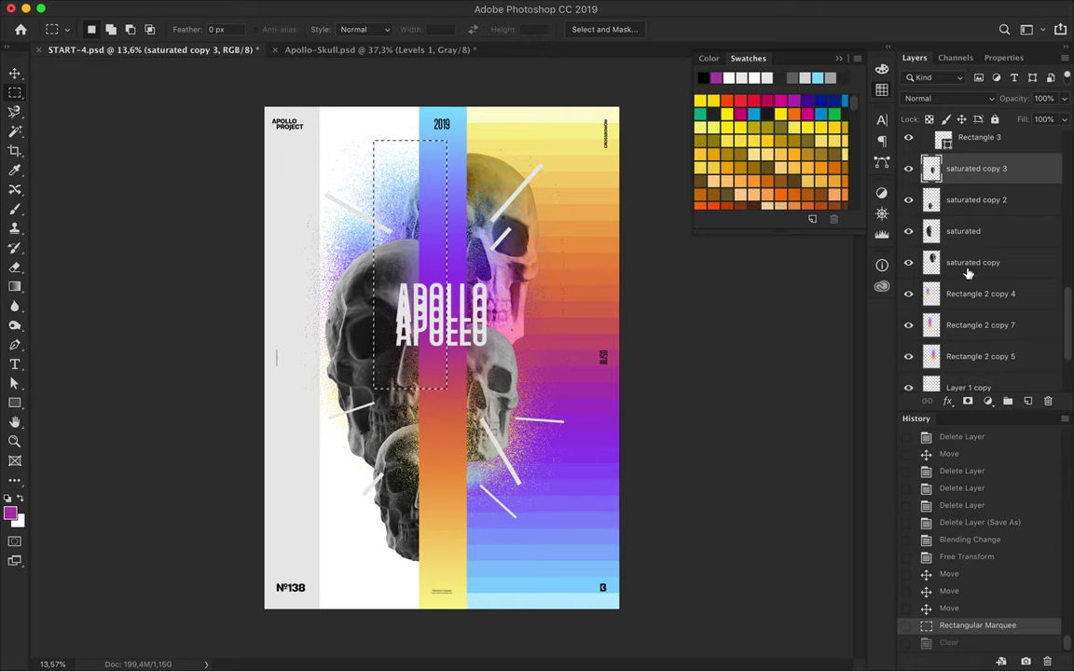
left_click(969, 262)
key("ctrl+d")
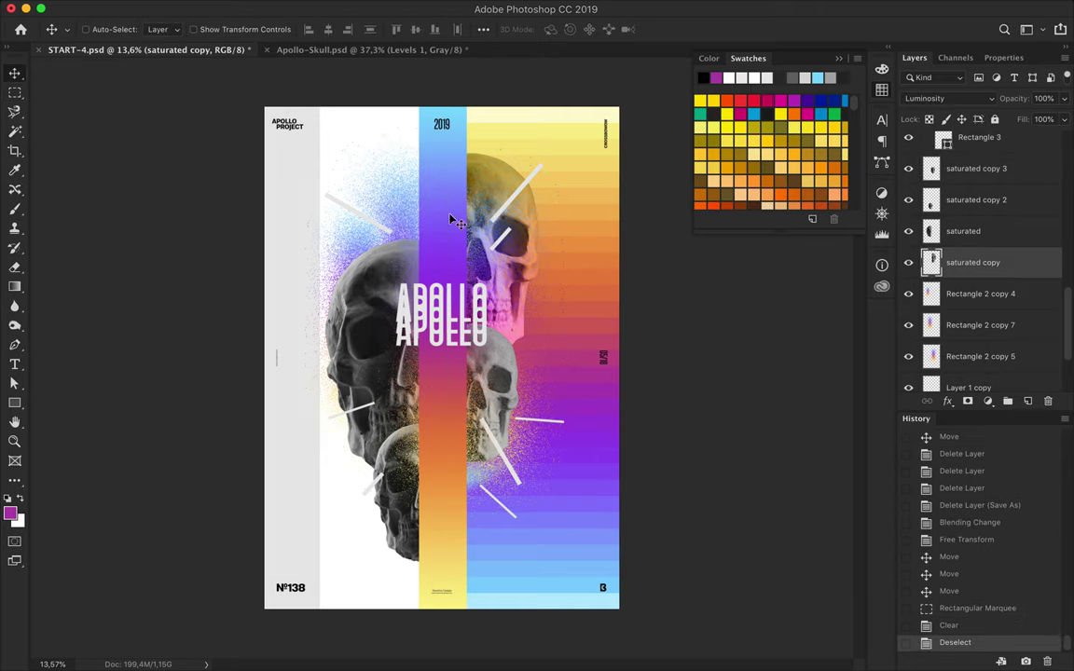
left_click(460, 263, "ctrl")
key("Delete")
key("Delete")
mouse_move(477, 205)
left_mouse_down()
mouse_move(498, 232)
mouse_move(475, 490)
mouse_move(491, 410)
left_mouse_up()
key("ctrl+t")
key("Return")
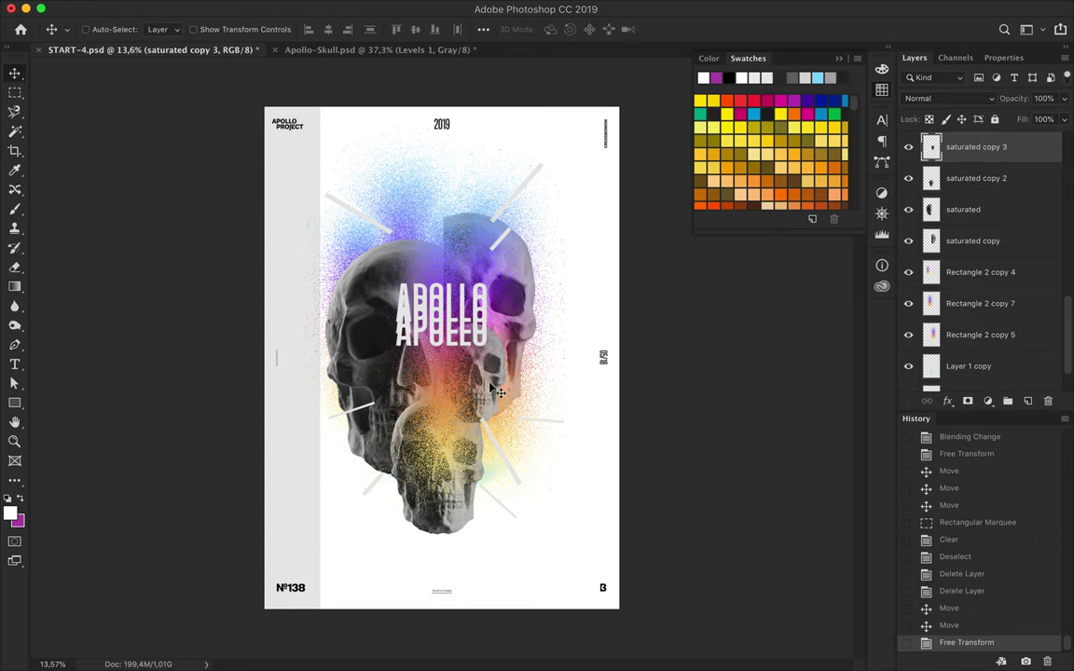
Delete the saturated copy skull and enlarge a duplicate skull at the upper right to about 130%
left_click(533, 292)
key("Delete")
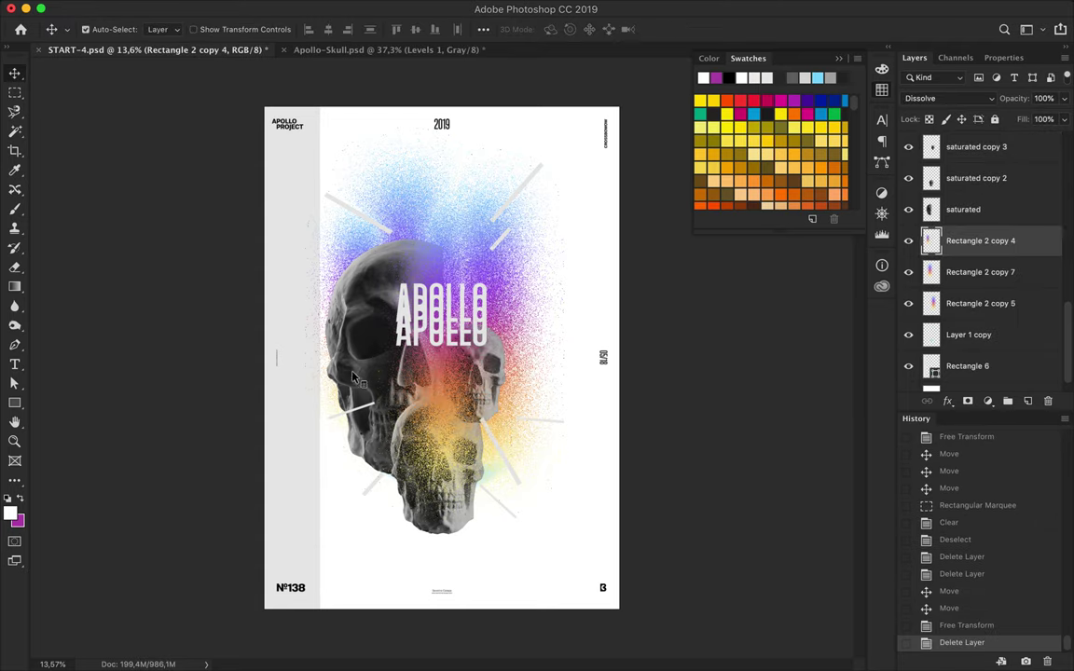
left_click_drag(483, 265, 480, 270)
key("ctrl+t")
mouse_move(480, 207)
left_mouse_down()
mouse_move(479, 184)
mouse_move(536, 163)
left_mouse_up()
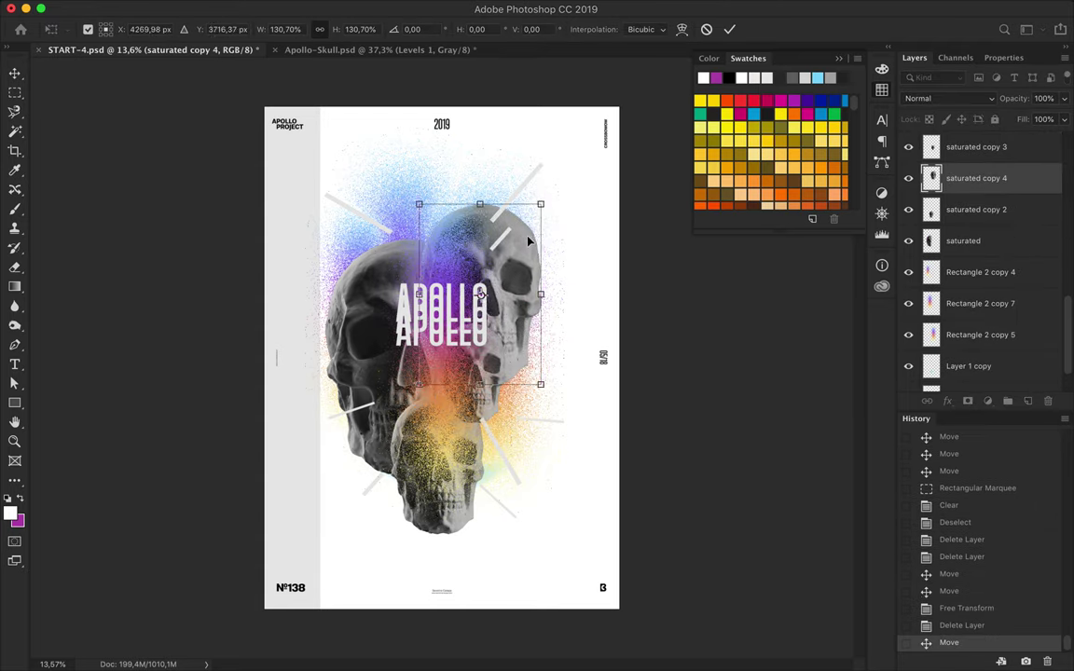
key("Return")
Merge the APOLLO title, centre it horizontally and vertically, and remove the right-edge grey strip copy
key("ctrl+e")
left_click(483, 36)
left_click(328, 29)
left_click(415, 29)
left_click_drag(290, 477, 633, 487)
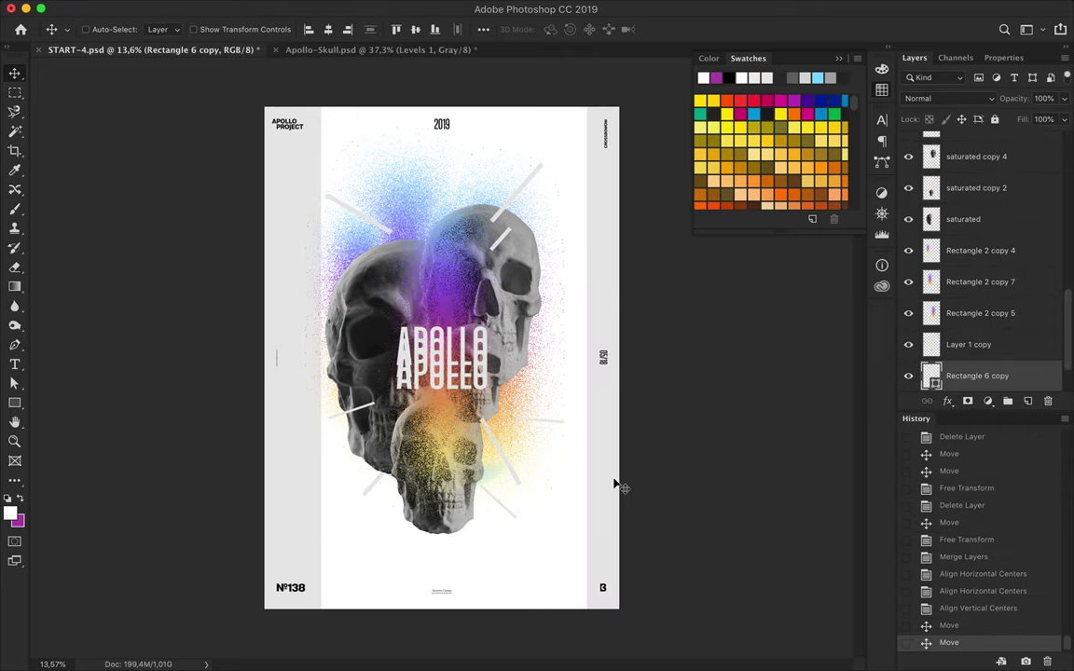
key("Delete")
Reopen an earlier version of the poster from File > Open Recent
left_click(139, 6)
left_click(439, 85)
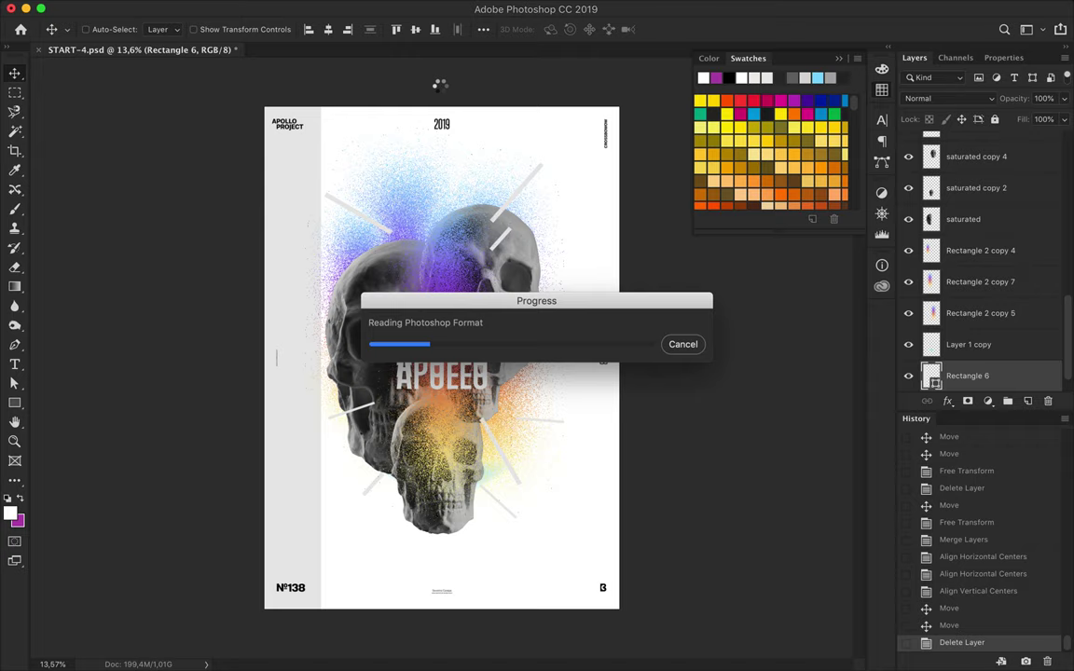
left_click(139, 5)
Open START-2 and bring its gradient band layers into START-4, lower in the stack
left_click(419, 105)
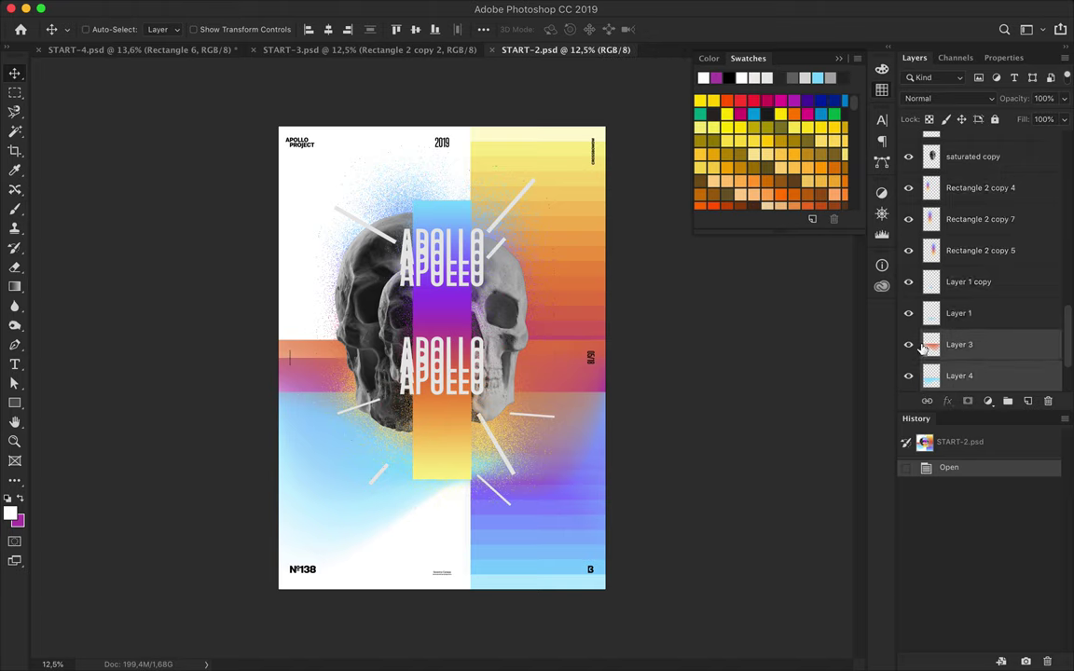
left_click_drag(921, 347, 602, 388)
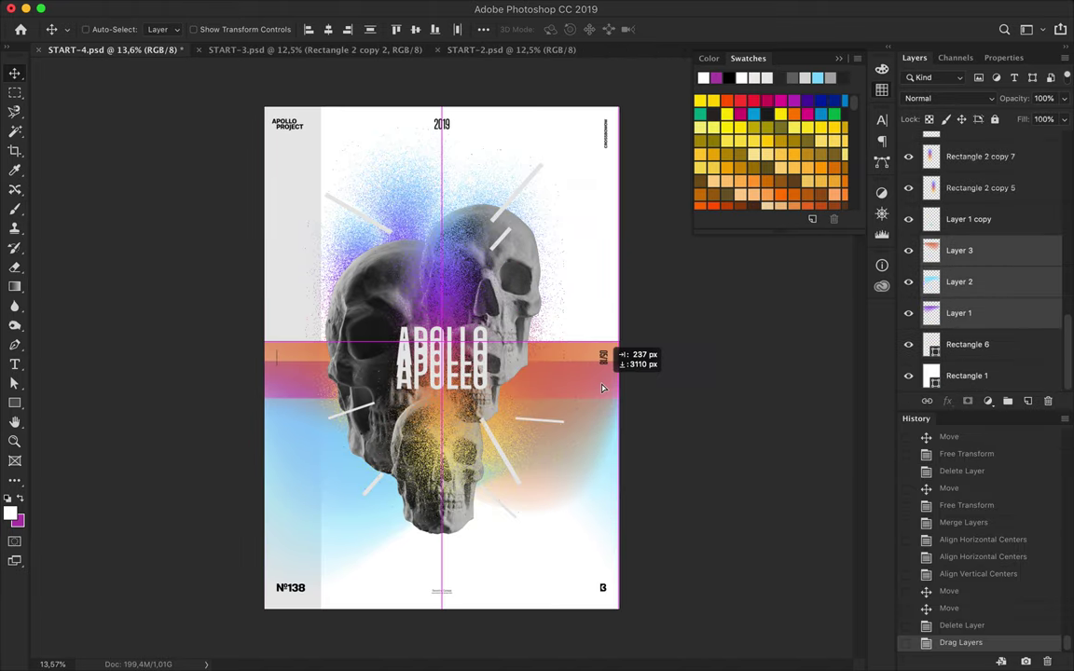
left_click_drag(970, 354, 983, 244)
key("ctrl+t")
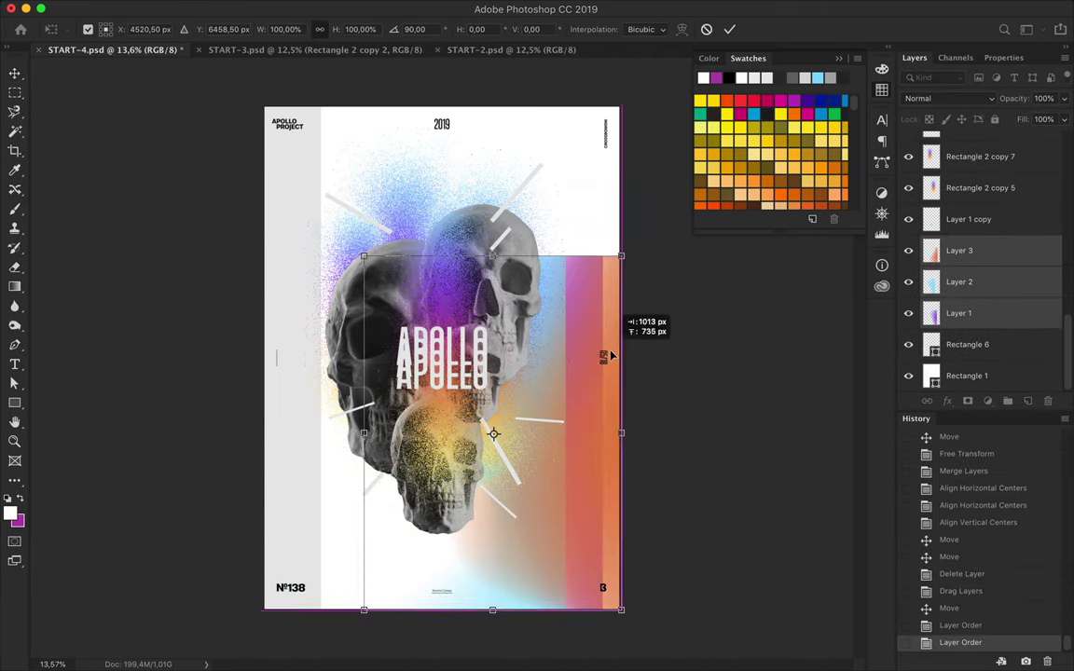
left_click_drag(493, 254, 492, 105)
key("Return")
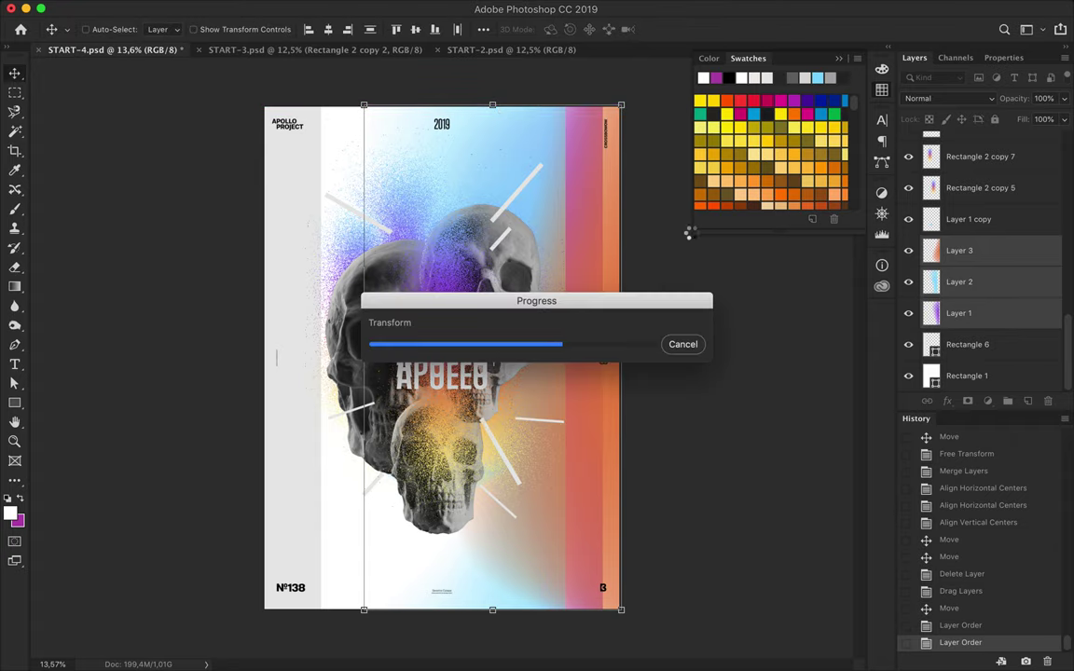
key("ctrl+z")
Hide the grey strip and compare the START-3, START-2 and START-4 documents
left_click(908, 345)
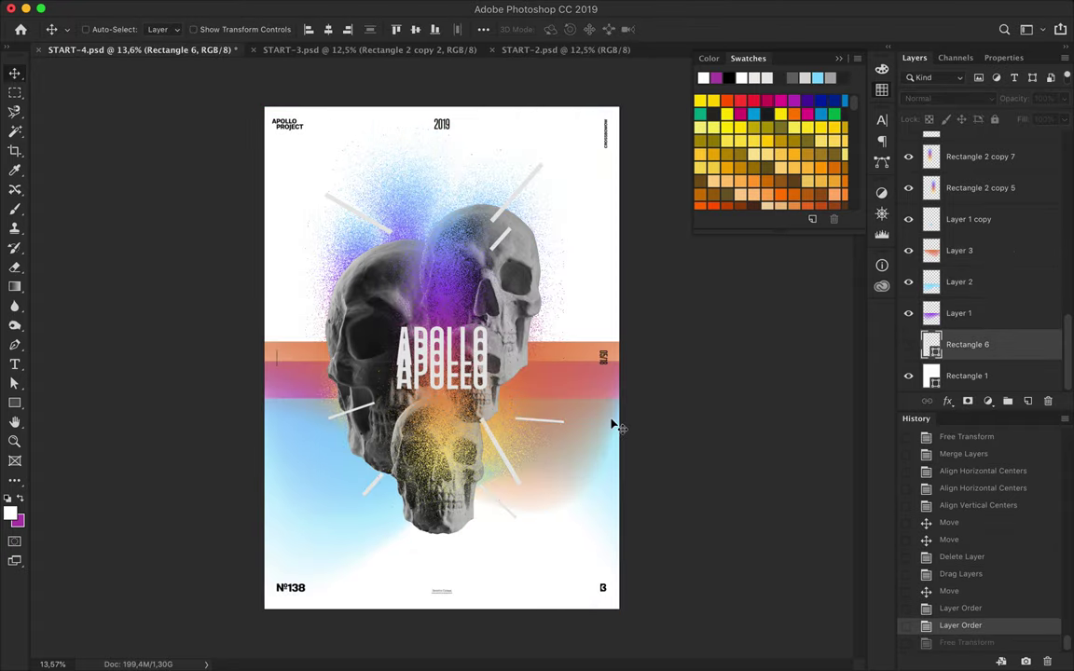
left_click(455, 49)
left_click(575, 49)
left_click(228, 49)
left_click(364, 49)
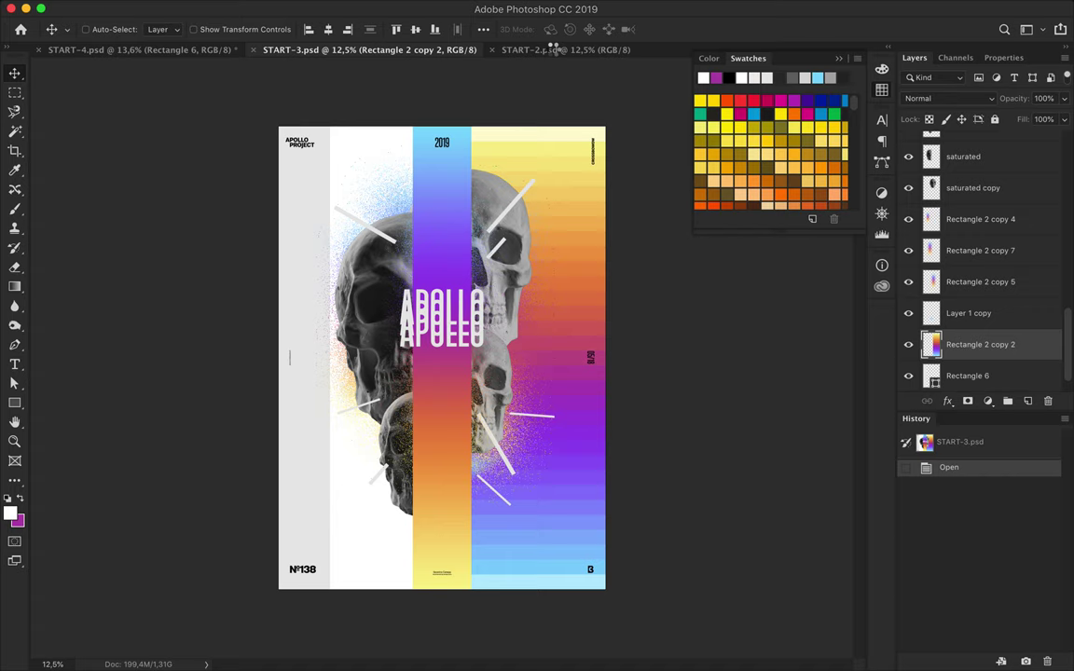
left_click(566, 50)
left_click(139, 50)
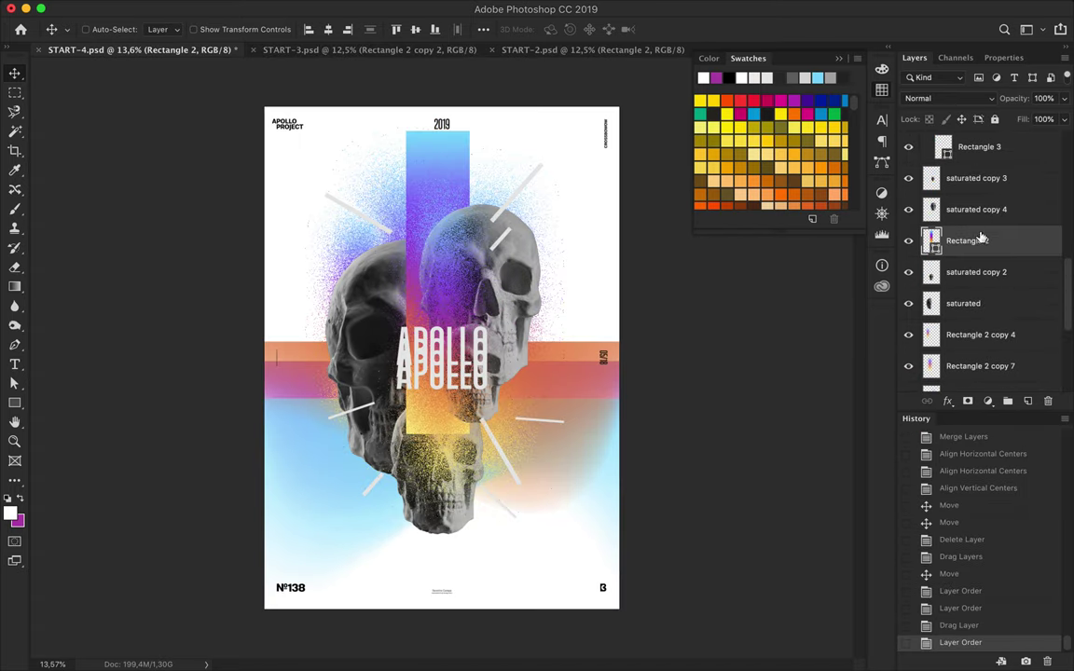
Lower the central gradient bar, delete the extra band layers, and add START-3's banded stripe along the left edge
left_click_drag(438, 233, 438, 297)
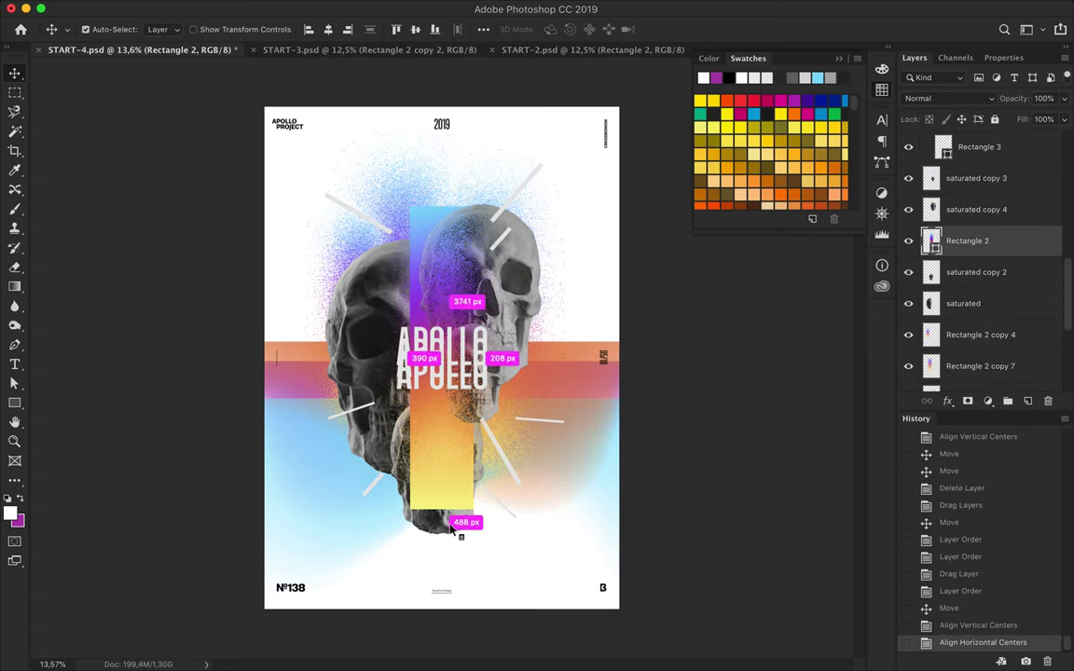
key("Delete")
key("Delete")
key("Delete")
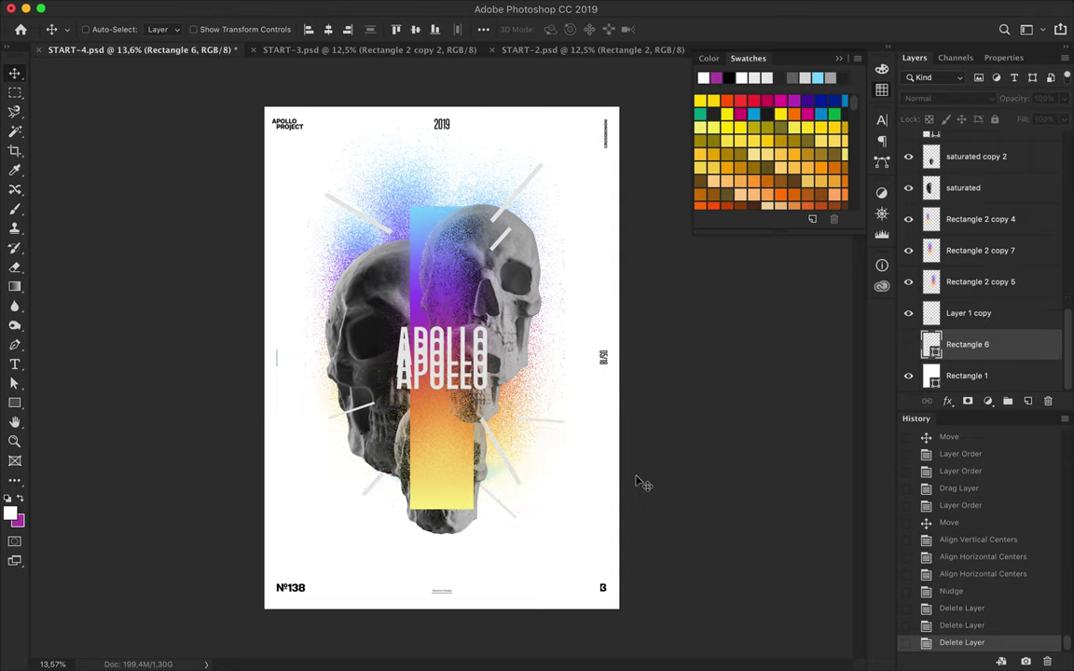
left_click(593, 49)
left_click_drag(522, 279, 213, 349)
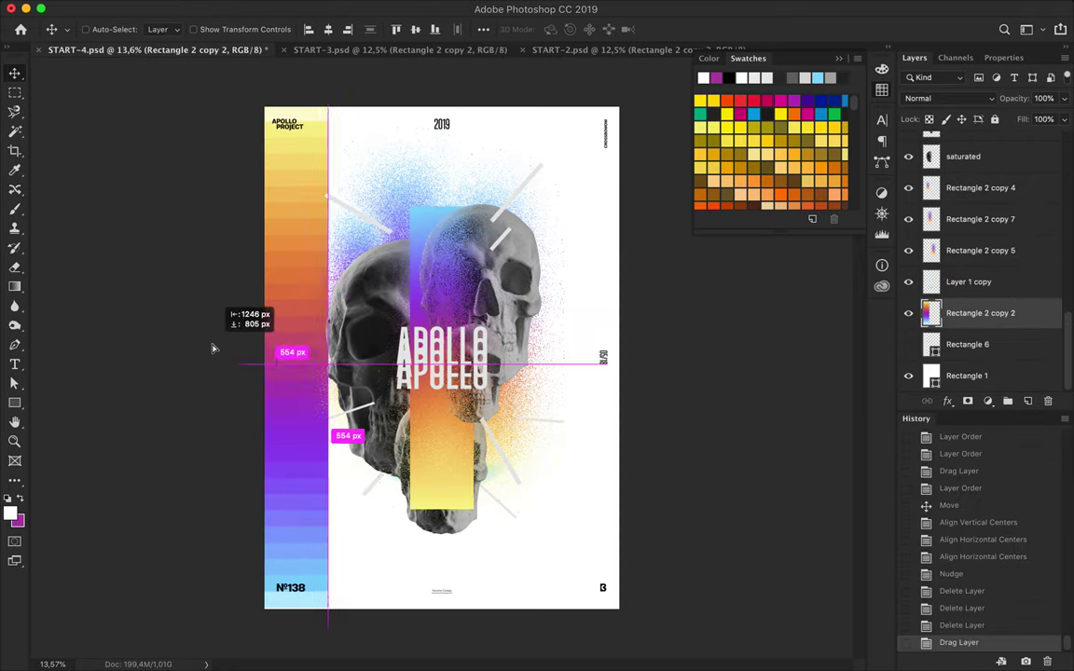
Shift the gradient stripe right and fade its inner edge with a gradient layer mask
mouse_move(212, 348)
left_mouse_down()
mouse_move(254, 351)
mouse_move(303, 392)
left_mouse_up()
left_click(967, 401)
key("g")
left_click(107, 29)
left_click(746, 45)
Duplicate the stripe, mirror the copy horizontally, and place it at the right edge
key("v")
left_click_drag(298, 319, 424, 324)
key("ctrl+t")
key("Return")
mouse_move(502, 433)
left_mouse_down()
mouse_move(561, 433)
mouse_move(545, 410)
mouse_move(575, 440)
mouse_move(635, 427)
left_mouse_up()
Fade the right-edge strip's mask with a gradient
key("v")
scroll(615, 392, "up", 2)
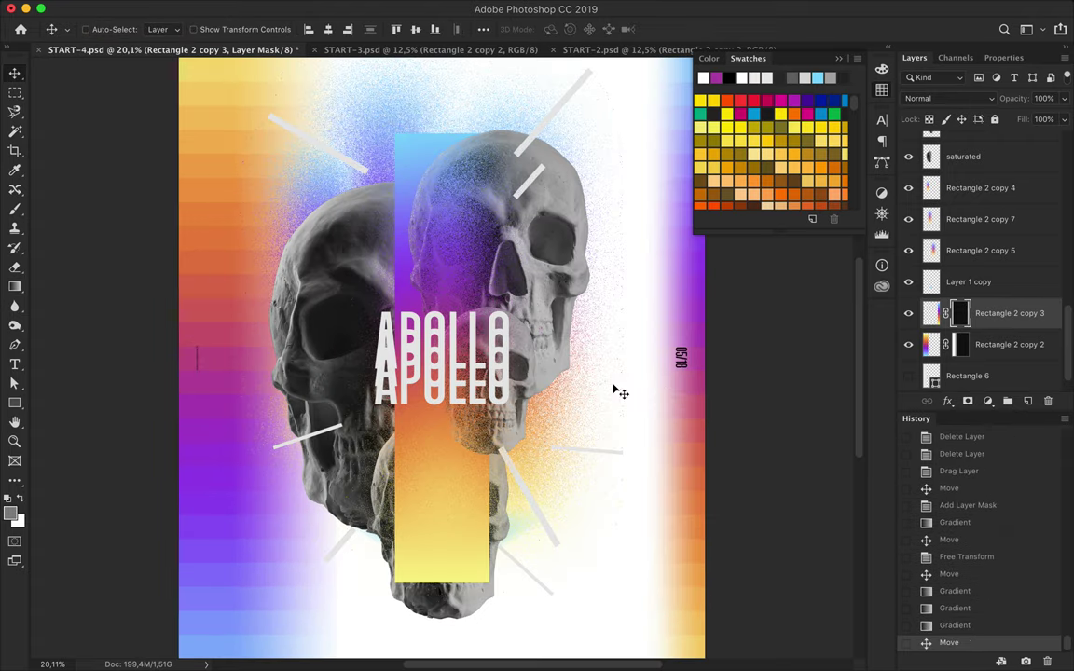
key("g")
left_click(103, 29)
left_click(734, 46)
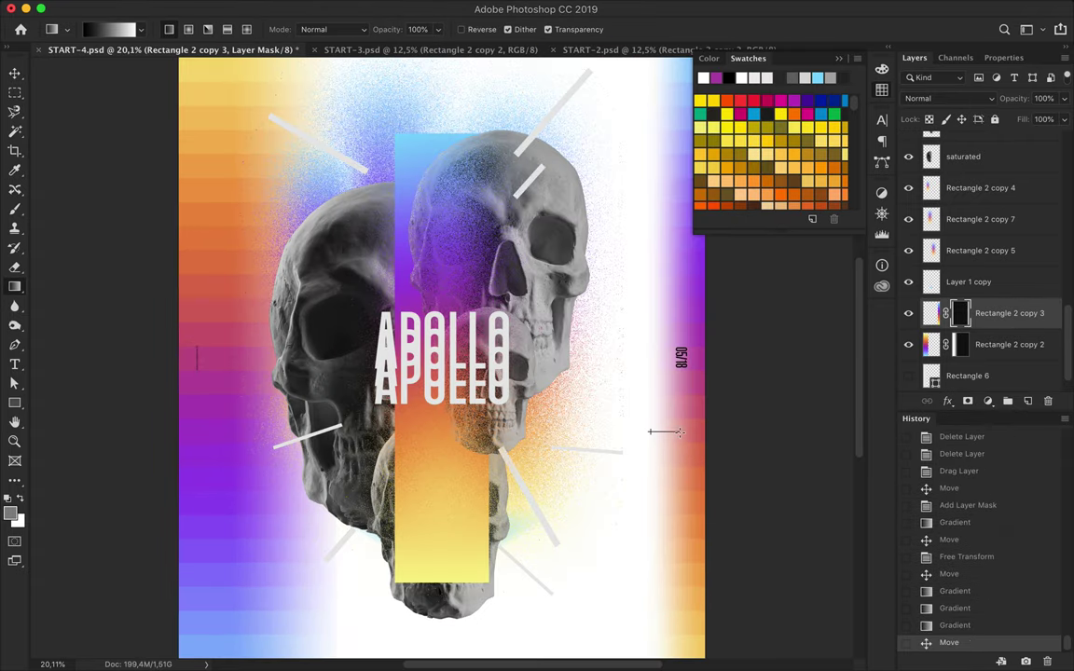
left_click_drag(653, 432, 701, 432)
key("v")
scroll(537, 419, "down", 1)
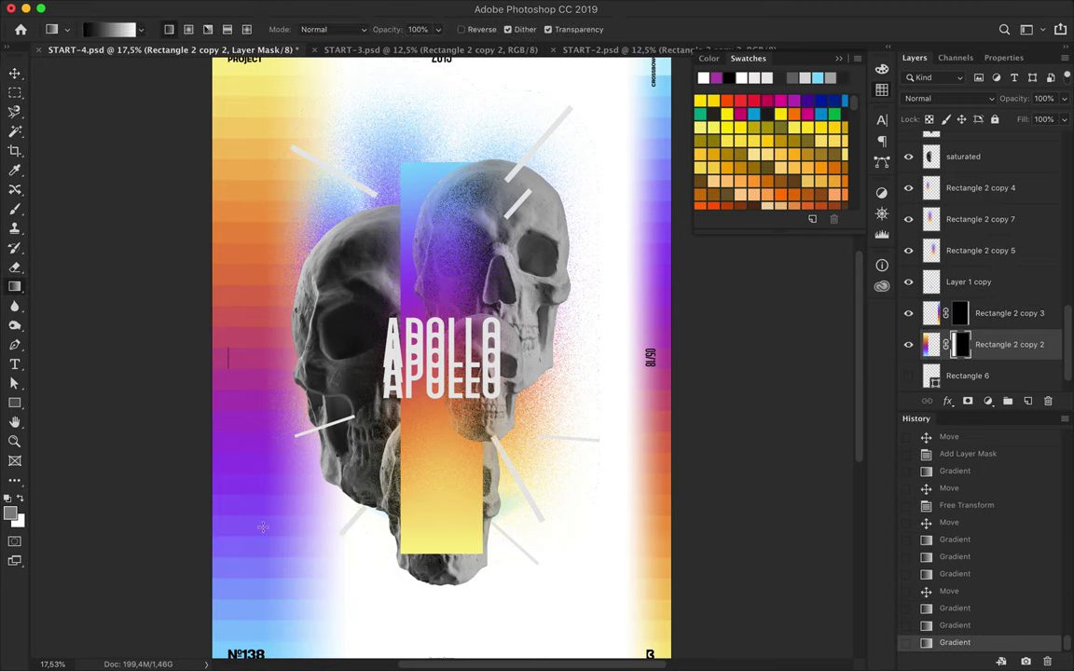
Move the gradient strip left and reposition the speckled gradient rectangle
key("v")
scroll(267, 509, "down", 1)
left_click_drag(297, 570, 293, 570)
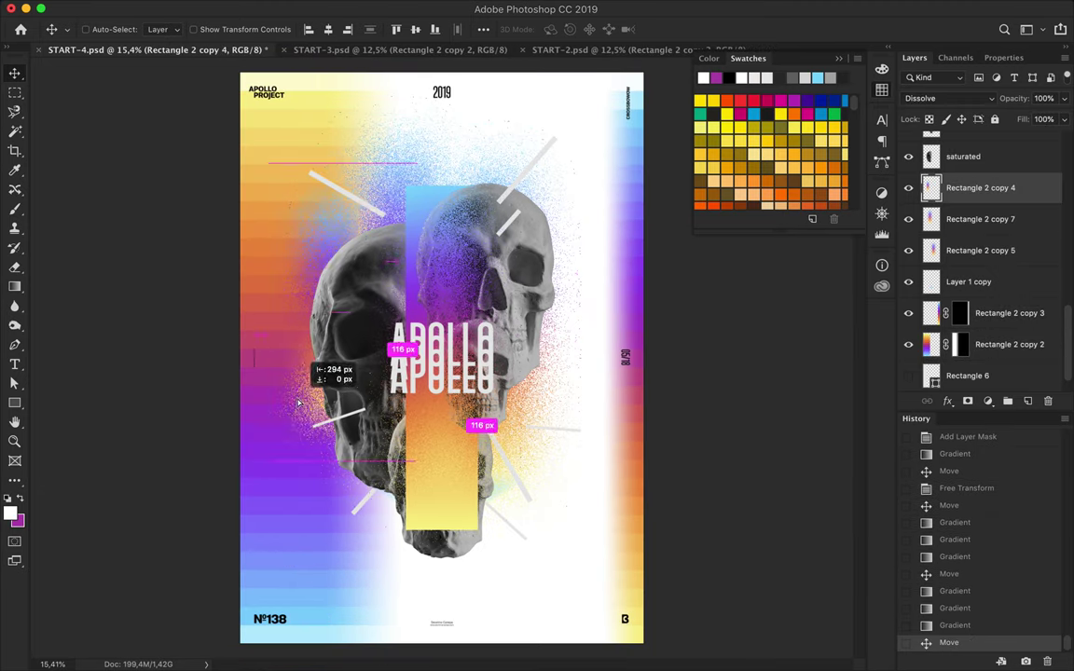
left_click_drag(298, 426, 300, 429)
mouse_move(643, 261)
left_mouse_down()
mouse_move(640, 299)
mouse_move(275, 534)
mouse_move(239, 539)
left_mouse_up()
Flip the speckled overlay vertically with Free Transform over the central skull
left_click(464, 444, "ctrl")
key("ctrl+t")
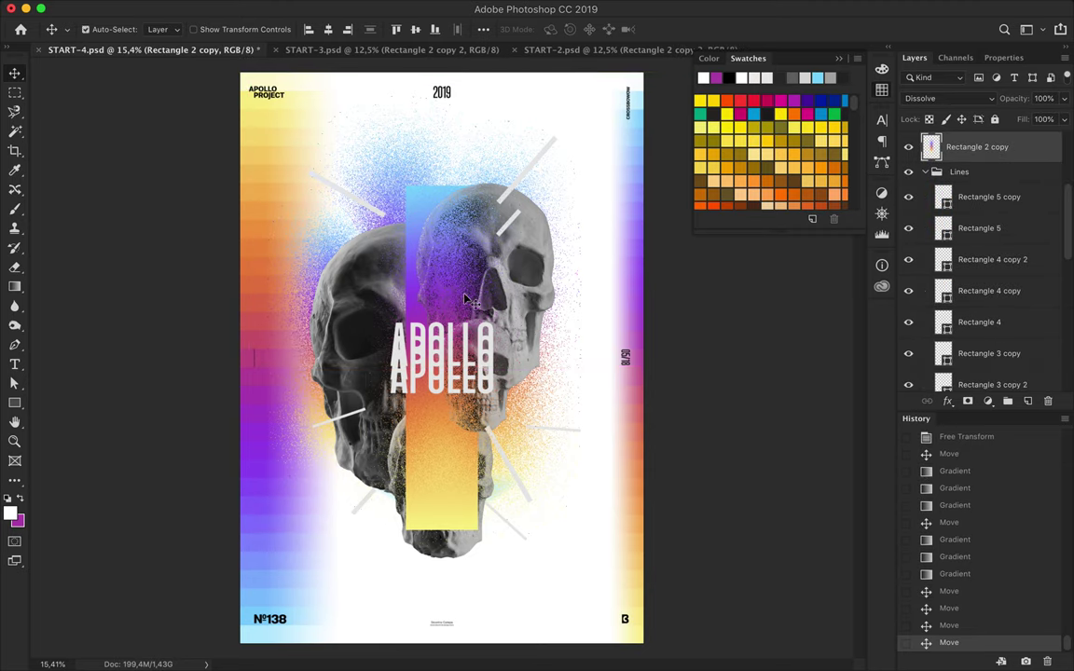
mouse_move(484, 191)
left_mouse_down()
mouse_move(434, 458)
mouse_move(487, 458)
left_mouse_up()
key("Return")
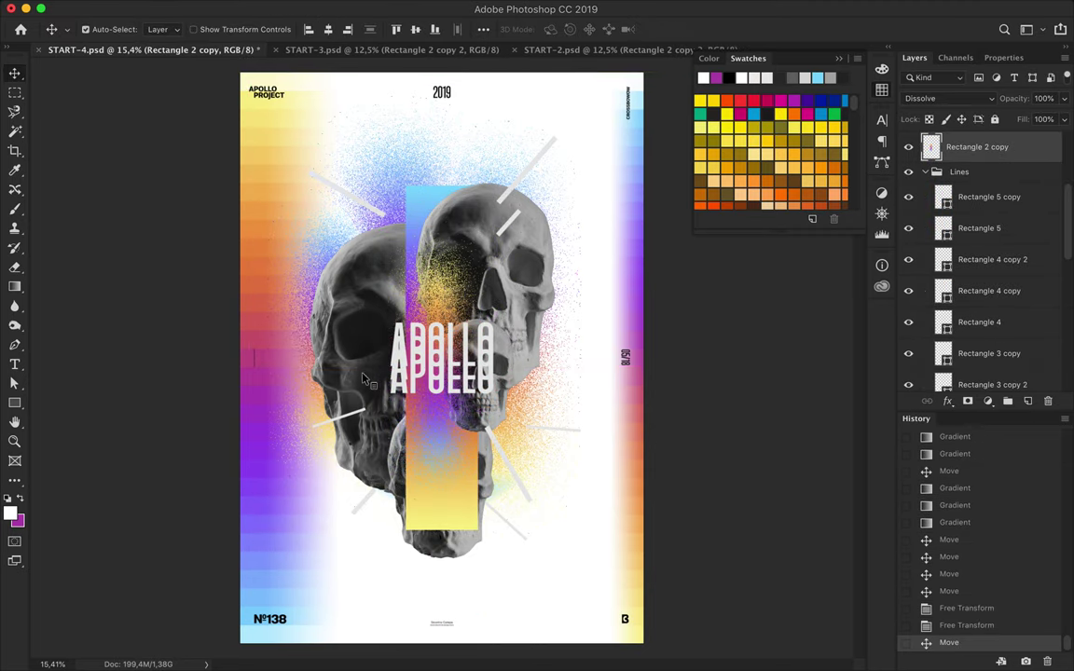
left_click(363, 377)
left_click(541, 278)
Copy a circular skull area to its own layer and apply a 70.7 px Gaussian Blur
key("m")
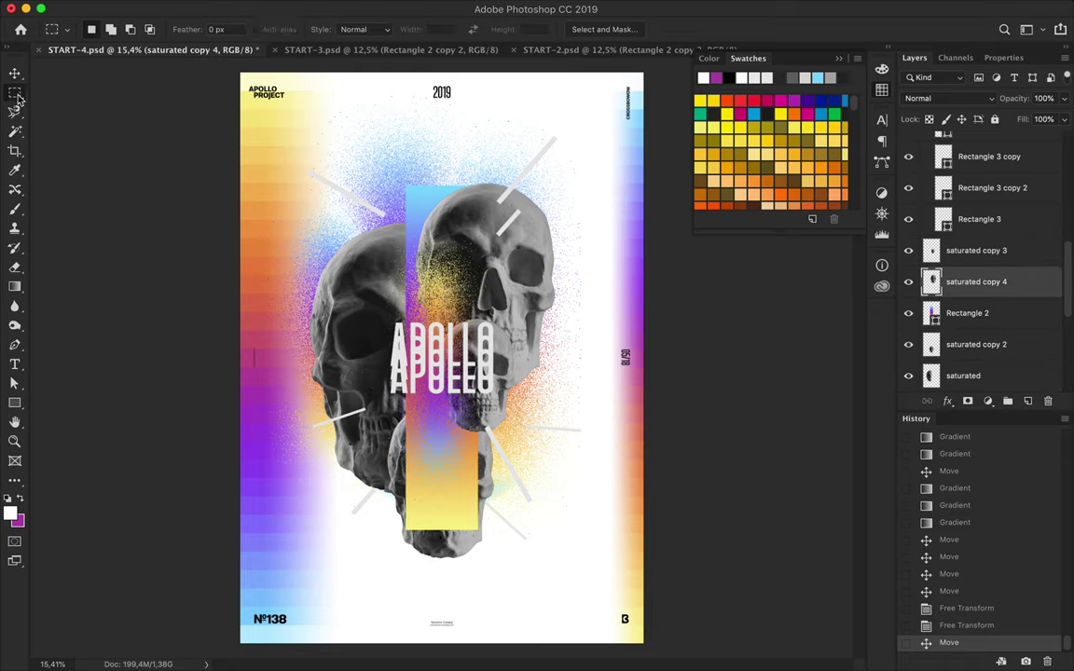
left_click_drag(556, 309, 557, 310)
key("super+c")
key("super+v")
key("super+t")
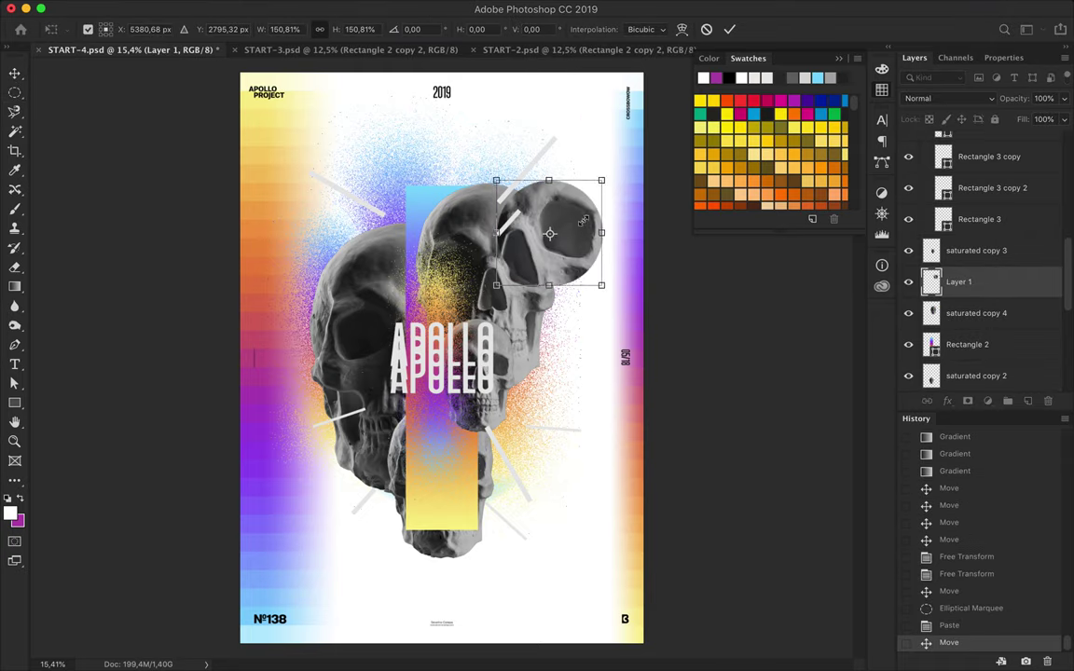
key("Return")
left_click(327, 7)
left_click(615, 240)
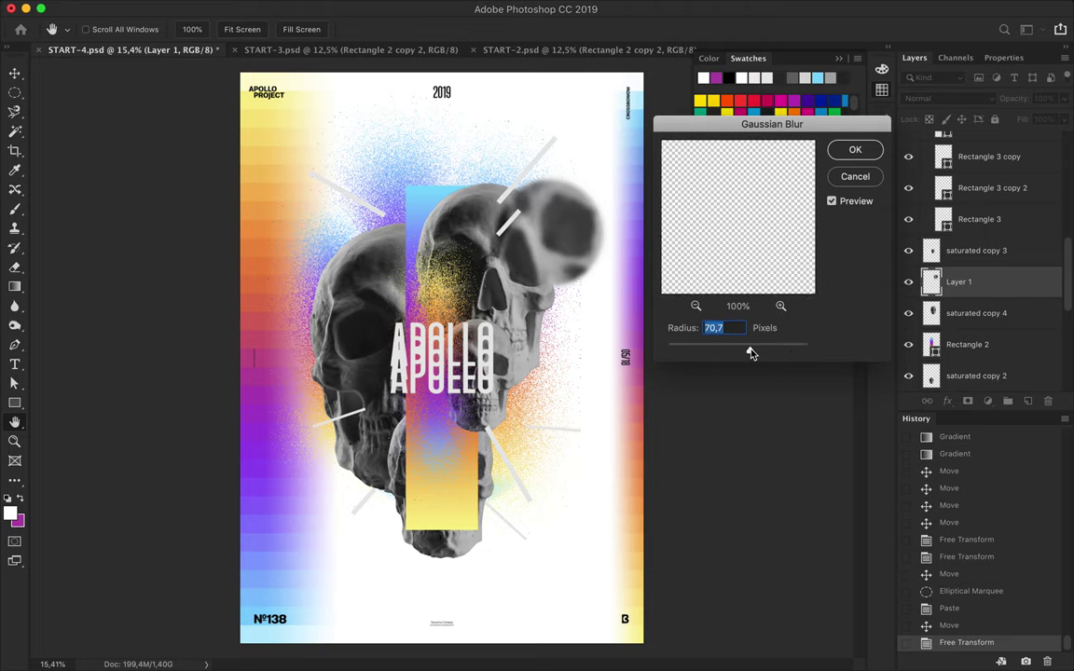
key("Return")
Position the blurred patch and add a smaller copy up and to the right
key("v")
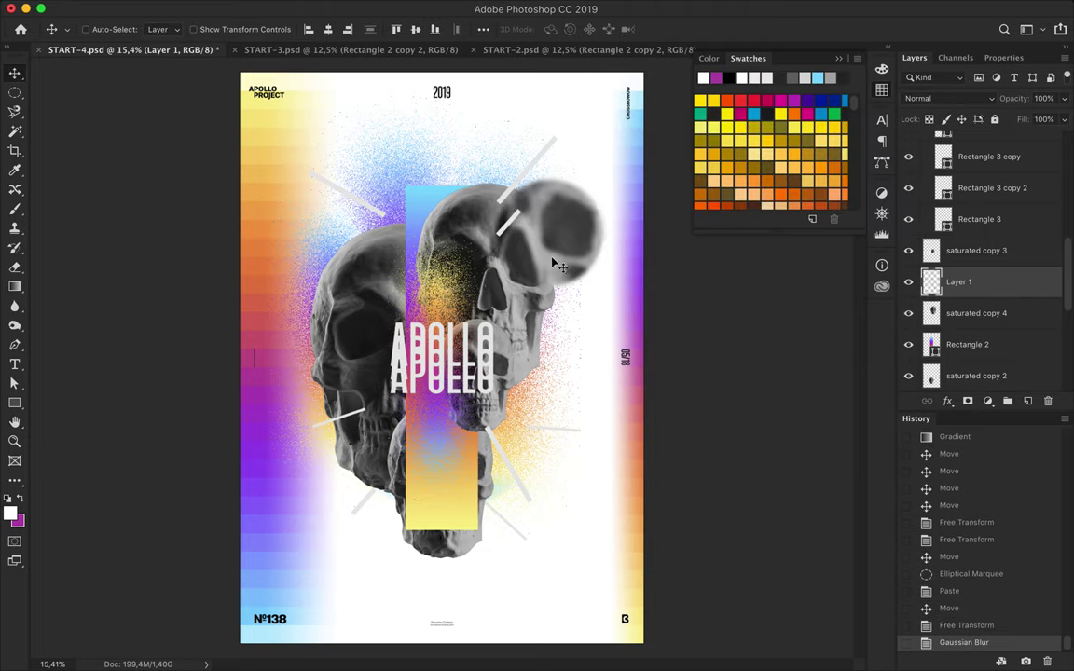
left_click_drag(496, 231, 478, 210)
key("super+bracketleft")
key("super+bracketright")
left_click_drag(543, 238, 560, 205)
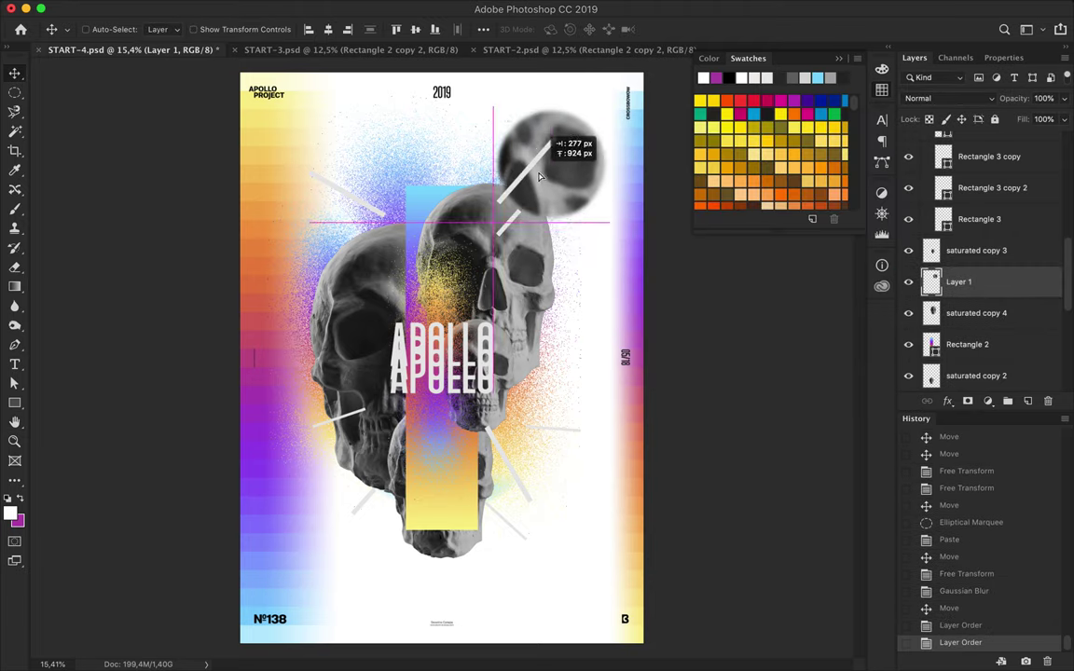
key("super+bracketleft")
key("super+t")
mouse_move(606, 257)
left_mouse_down()
mouse_move(590, 241)
mouse_move(536, 228)
mouse_move(559, 273)
left_mouse_up()
key("Return")
Add a third blurred patch copy lower in the stack, shifted right
key("super+t")
key("Return")
key("super+bracketleft")
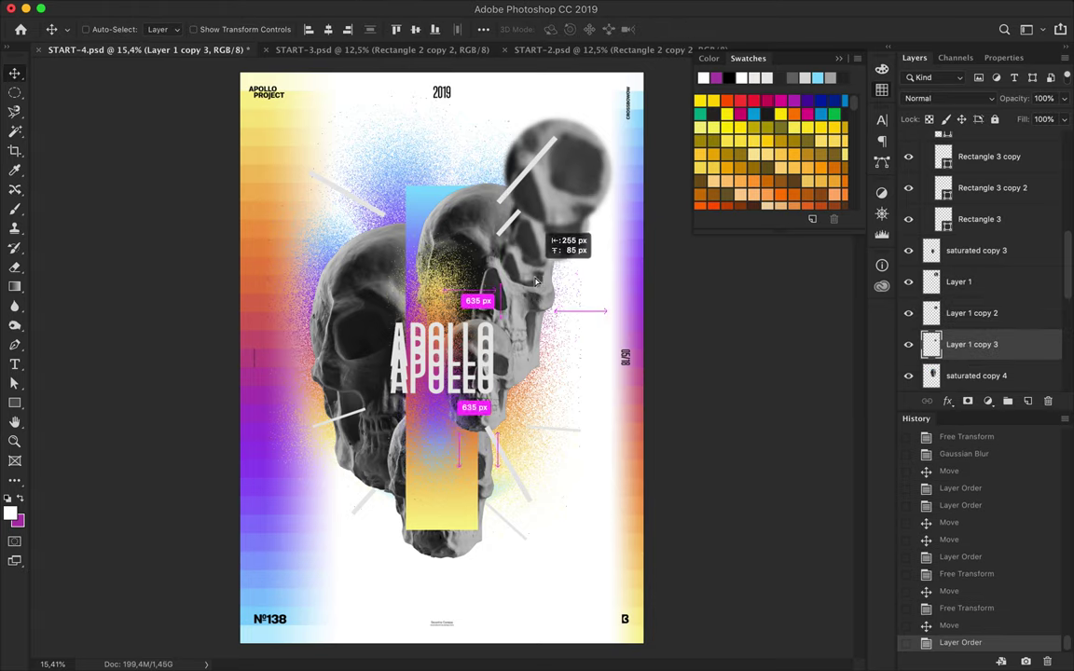
left_click_drag(567, 197, 587, 196)
left_click(415, 501, "super")
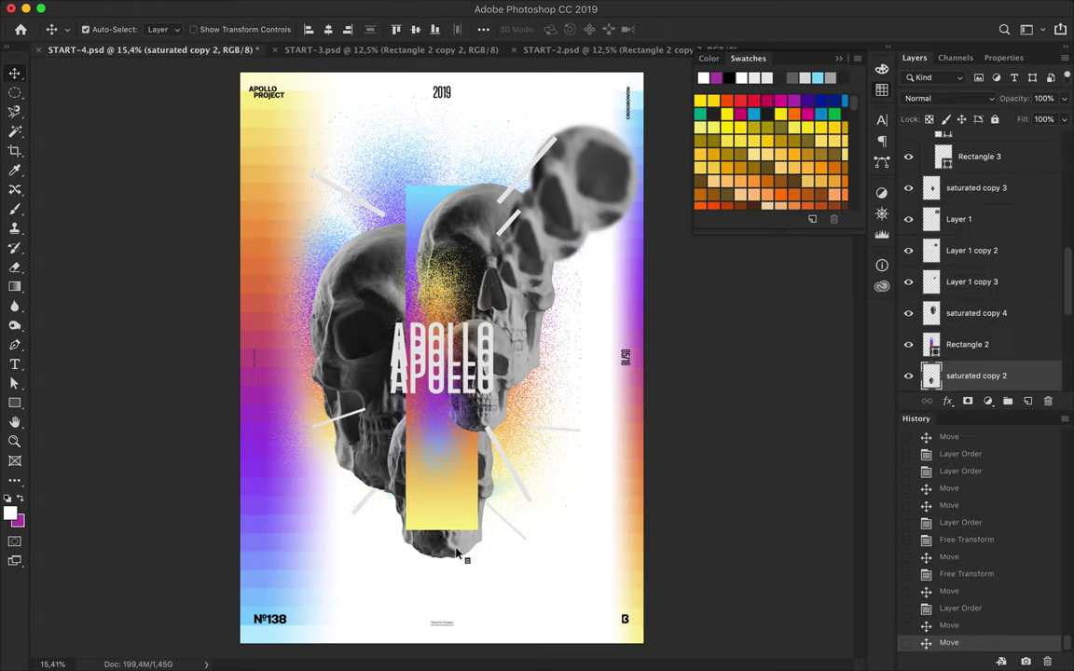
Duplicate the gradient bar and move the copy to the upper left
left_click(450, 486, "super")
mouse_move(450, 486)
left_mouse_down()
mouse_move(503, 494)
mouse_move(469, 543)
left_mouse_up()
key("super+bracketleft")
key("super+t")
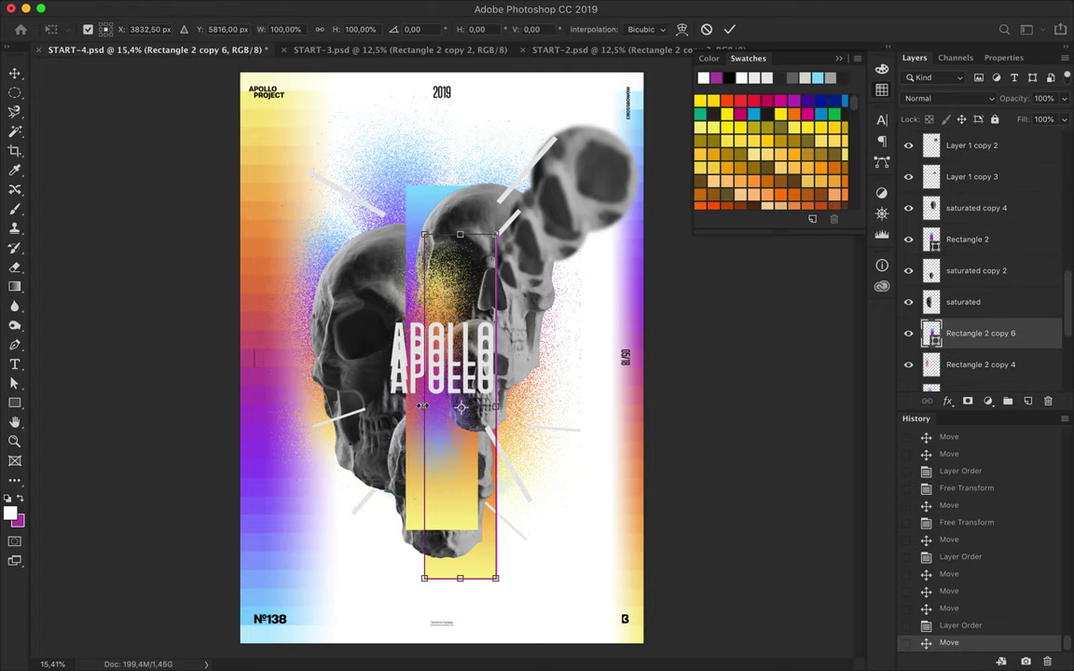
key("Return")
mouse_move(545, 323)
left_mouse_down()
mouse_move(518, 186)
mouse_move(333, 175)
mouse_move(308, 161)
left_mouse_up()
key("super+bracketright")
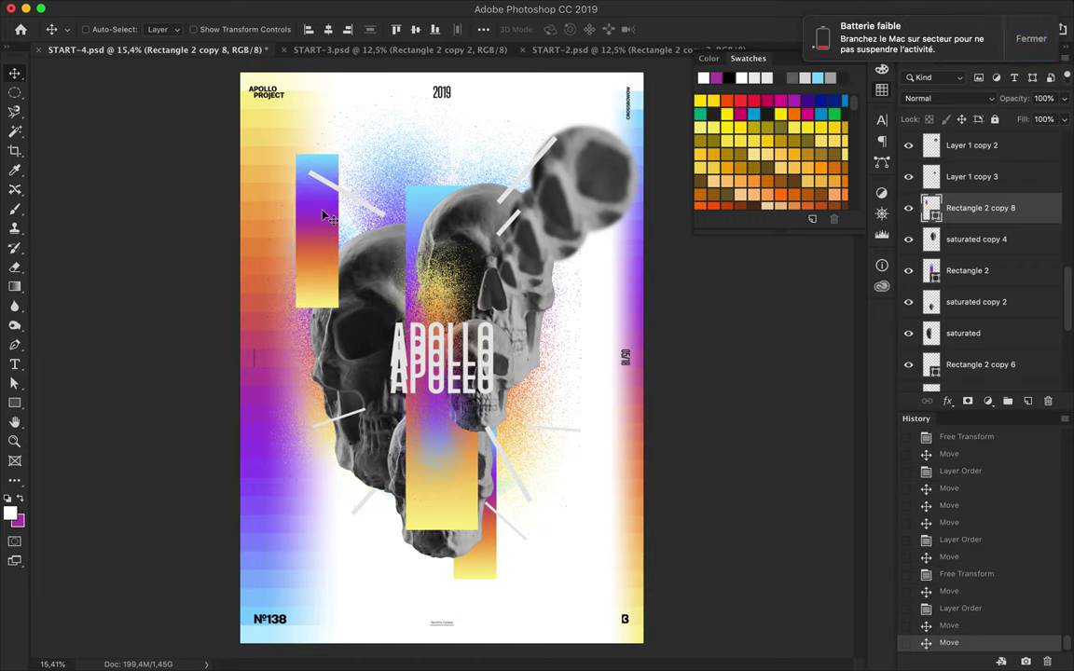
Add gradient bar copies at the lower left and lower right, placed beneath the saturated skull
mouse_move(559, 484)
left_mouse_down()
mouse_move(362, 498)
mouse_move(353, 466)
left_mouse_up()
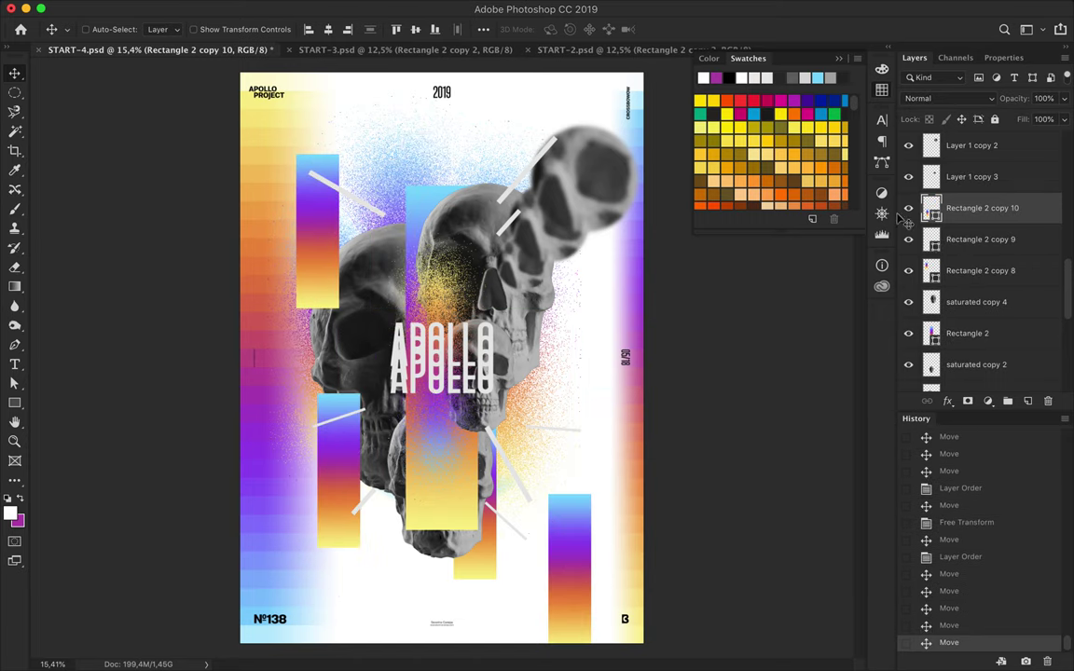
left_click_drag(978, 207, 960, 341)
mouse_move(368, 257)
left_mouse_down()
mouse_move(311, 240)
mouse_move(294, 456)
mouse_move(559, 289)
left_mouse_up()
left_click_drag(978, 313, 951, 347)
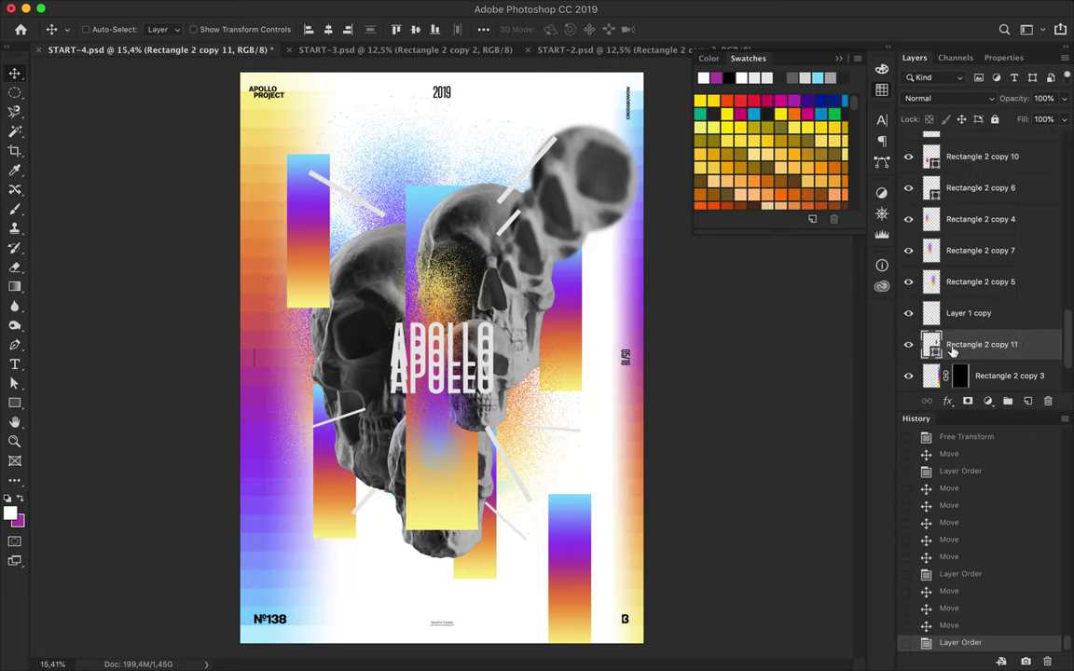
left_click(582, 548)
key("Return")
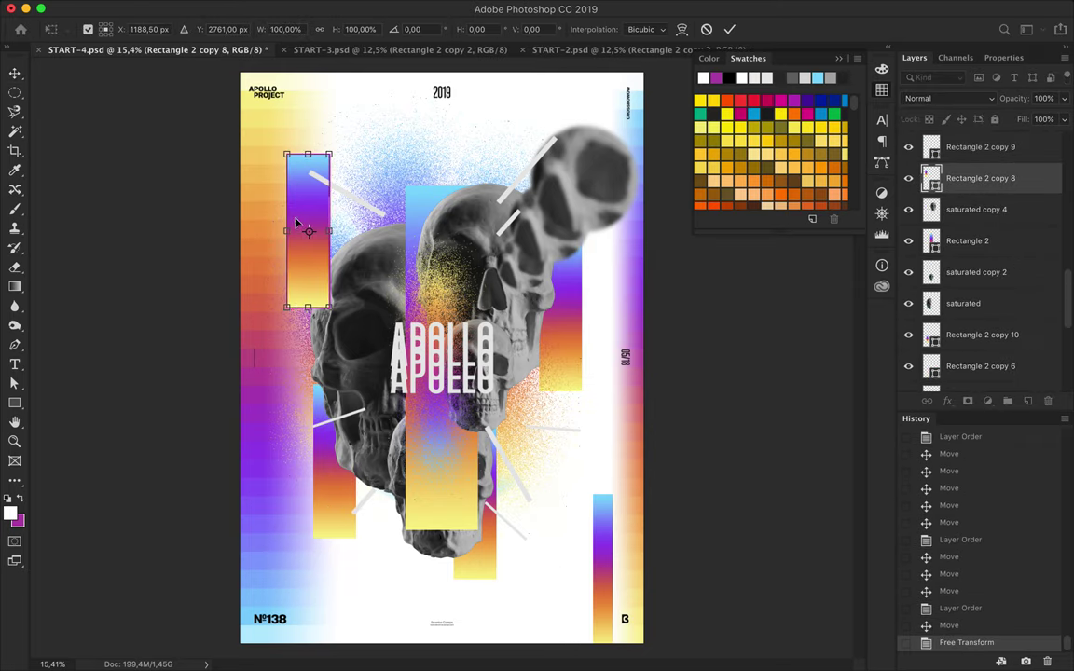
Narrow a bar, then add thin bars on the left side and at the top edge
left_click(541, 317)
key("ctrl+t")
key("Return")
left_click_drag(574, 293, 272, 348)
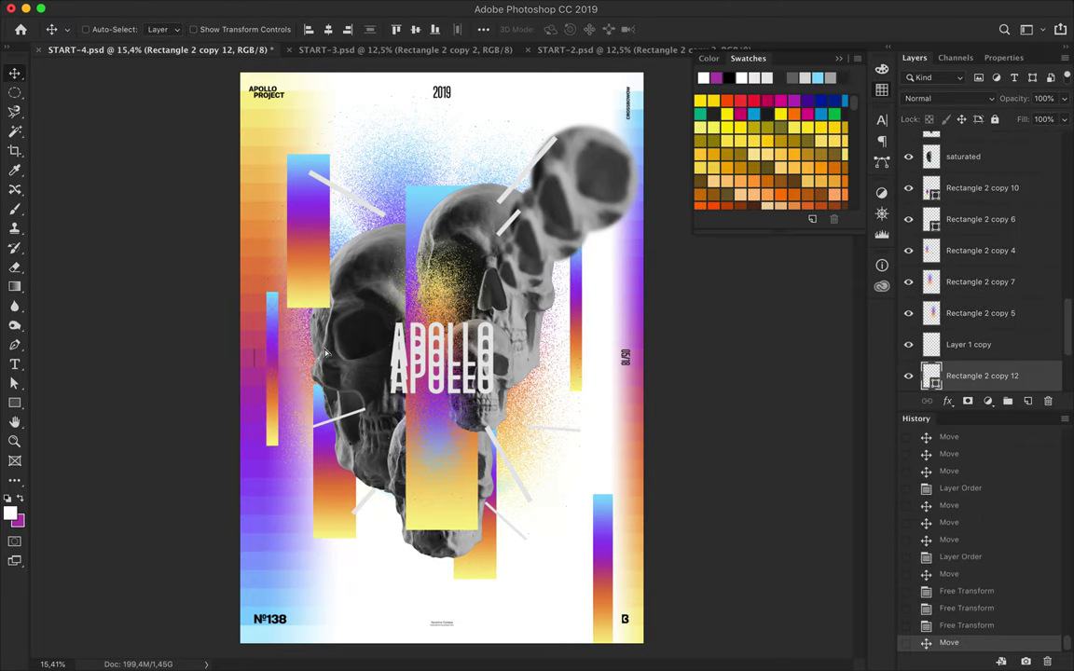
left_click_drag(414, 149, 390, 149)
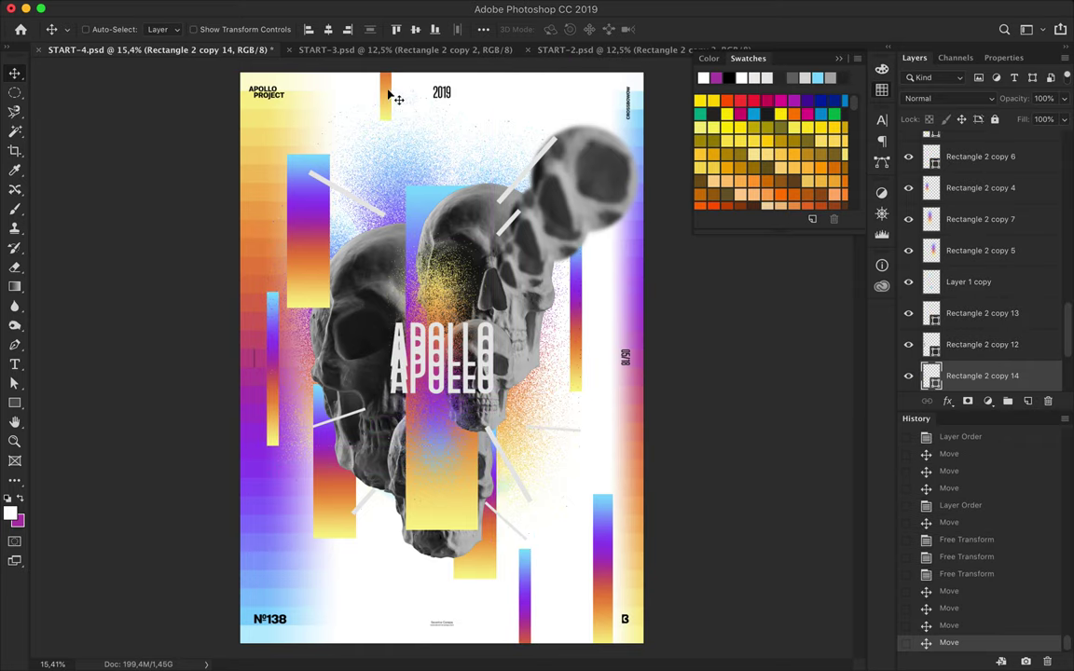
left_click(463, 553, "ctrl")
key("ctrl+bracketleft")
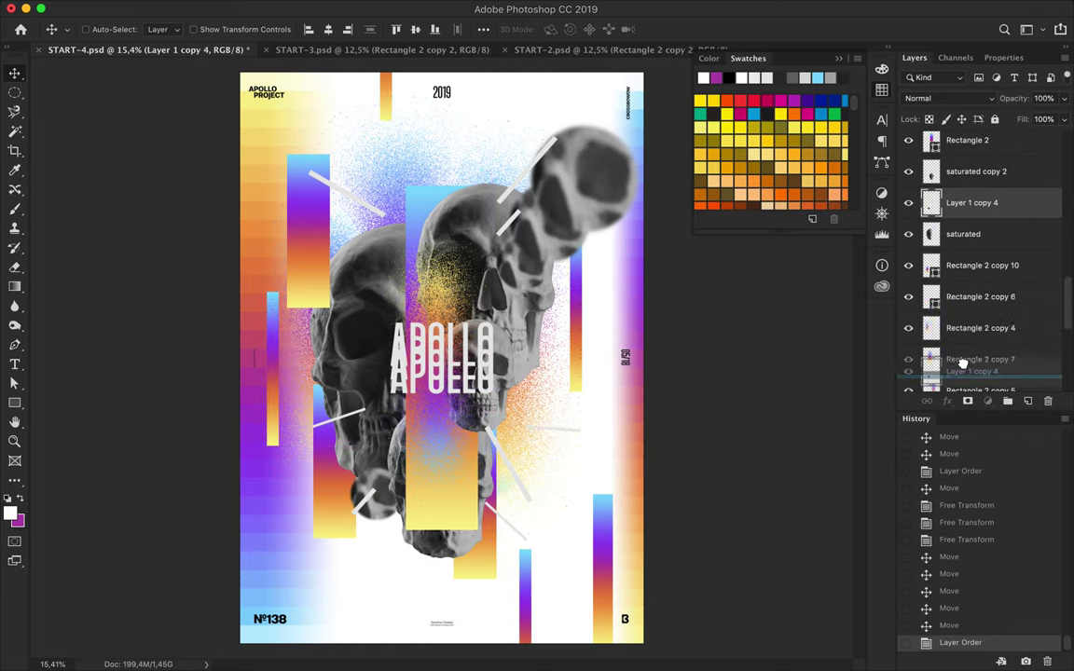
Move a blurred patch copy to the lower left, lower it in the stack, and enlarge it
key("ctrl+bracketleft")
key("ctrl+bracketleft")
mouse_move(358, 493)
left_mouse_down()
mouse_move(381, 504)
mouse_move(331, 522)
left_mouse_up()
key("ctrl+bracketleft")
key("ctrl+bracketleft")
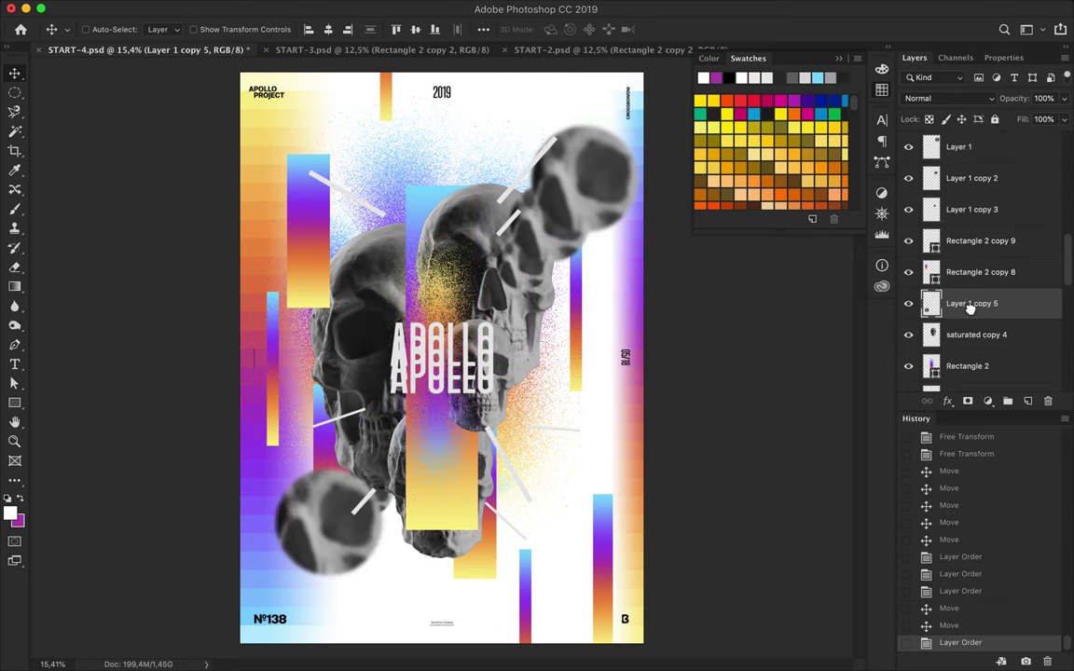
key("ctrl+bracketleft")
scroll(956, 294, "down", 2)
key("ctrl+t")
left_click_drag(355, 414, 434, 399)
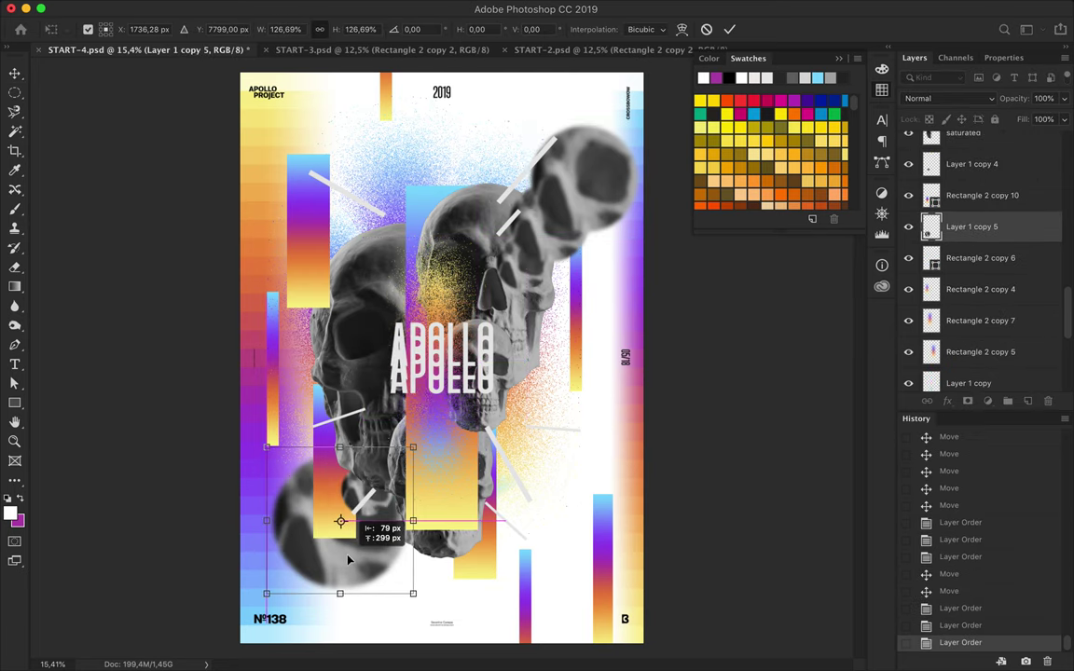
key("Return")
Rearrange the upper-right patches and duplicate one beside the skull's jaw
left_click(499, 366, "ctrl")
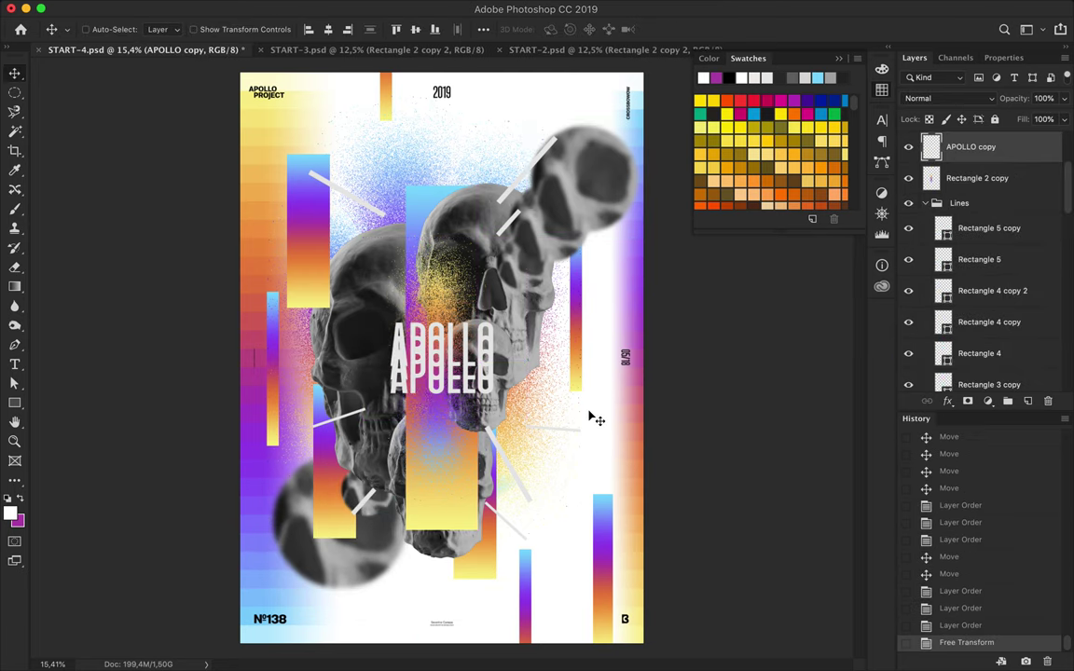
left_click_drag(545, 257, 538, 254)
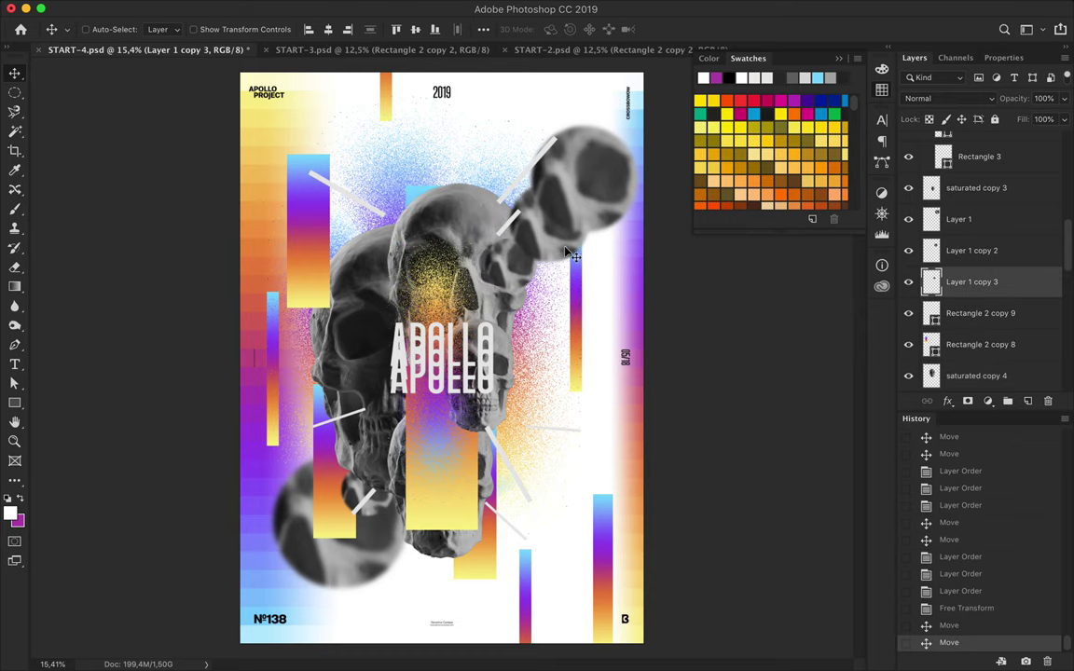
left_click_drag(589, 207, 575, 188)
key("ctrl+shift+[")
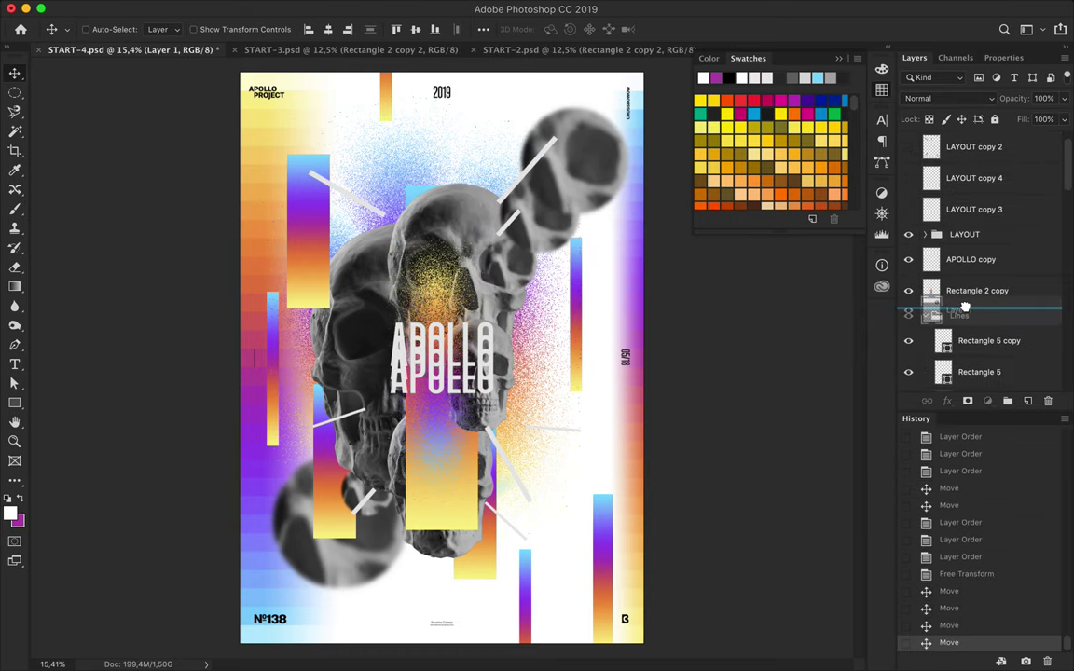
left_click_drag(345, 569, 499, 476)
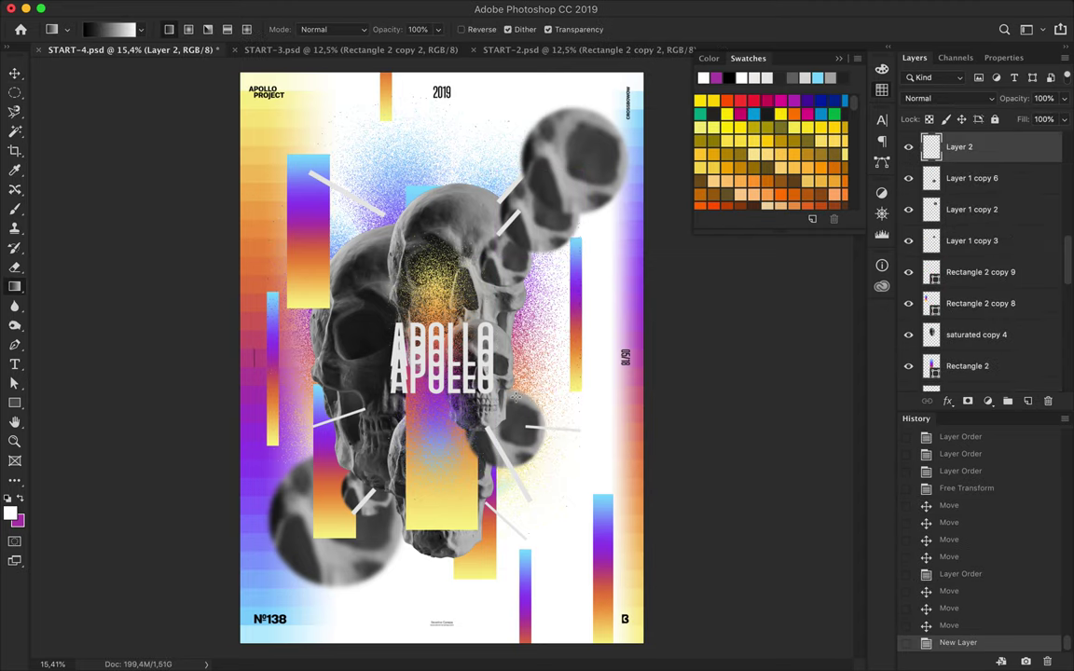
Clip a gradient-filled square to the right patch and set it to Color blending
key("u")
left_click(165, 29)
left_click_drag(452, 372, 561, 480)
key("ctrl+alt+g")
left_click(949, 98)
left_click(923, 392)
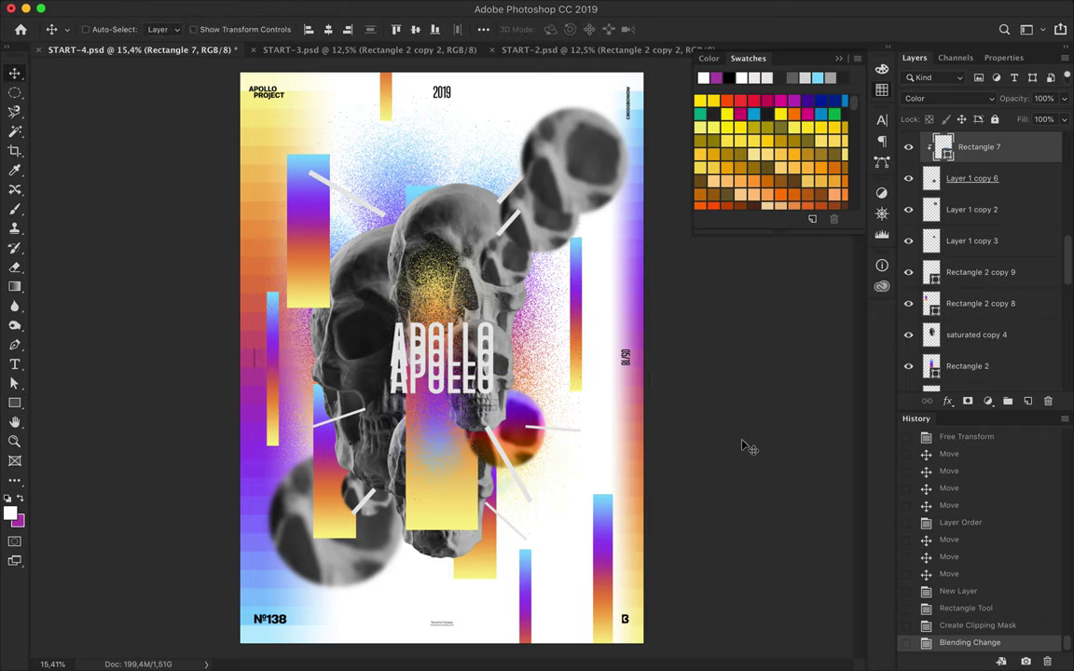
Delete the speckled overlay layer and reorder two bar layers in the stack
key("Return")
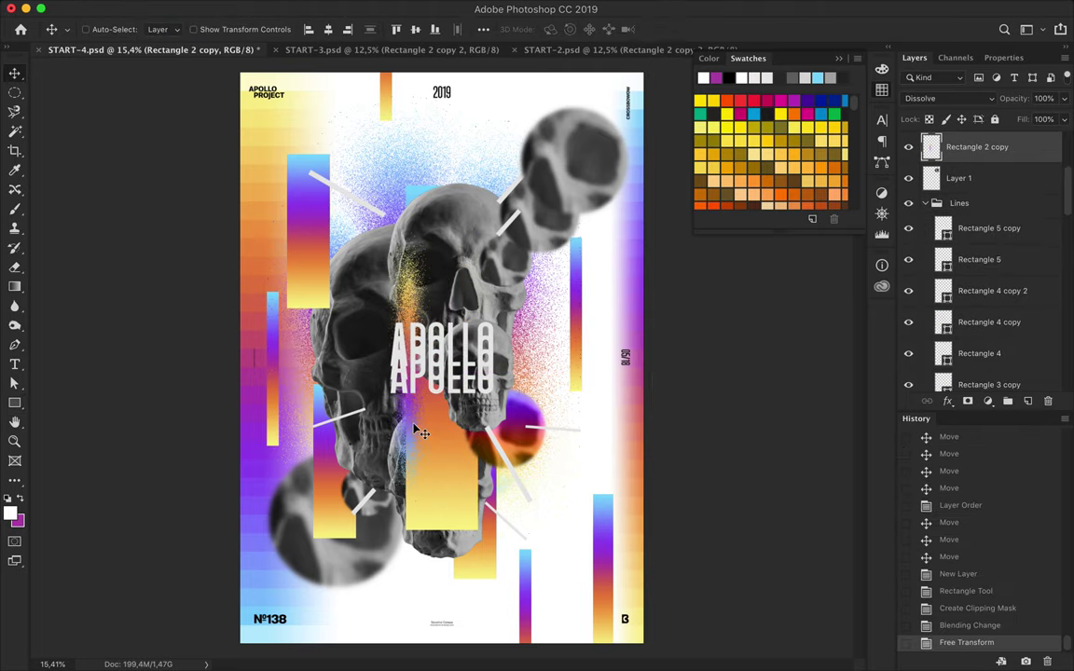
left_click_drag(372, 380, 369, 380)
key("Delete")
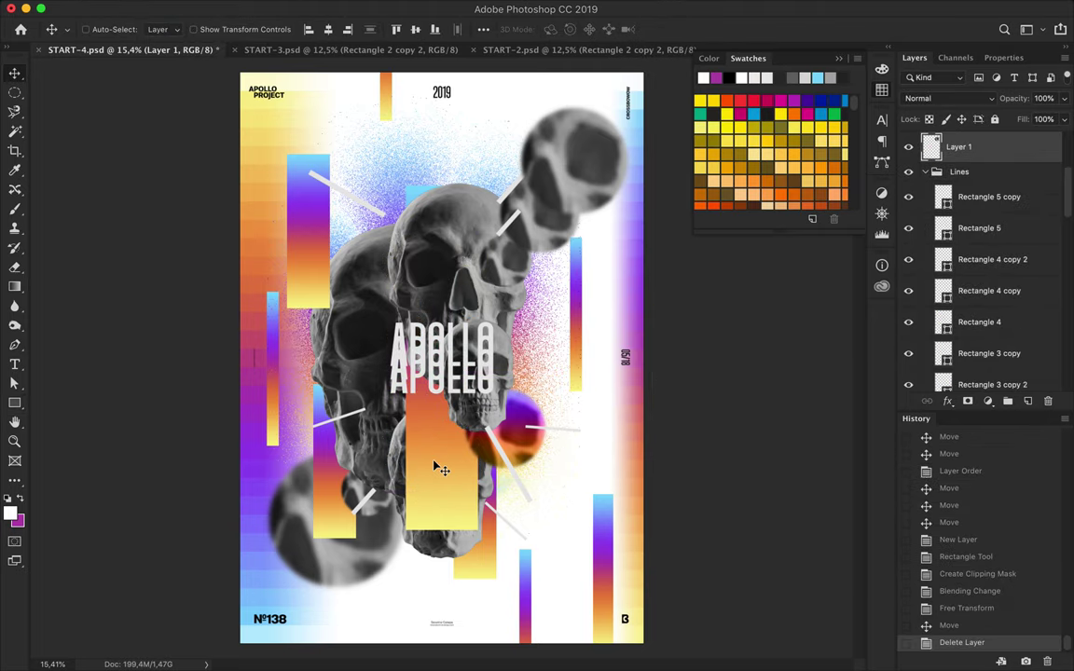
left_click_drag(443, 450, 393, 140)
mouse_move(905, 351)
left_mouse_down()
mouse_move(966, 74)
mouse_move(960, 144)
left_mouse_up()
Drop the layer into place and reopen START-2.psd from recent files
left_click_drag(345, 214, 336, 224)
left_click(570, 51)
left_click(137, 7)
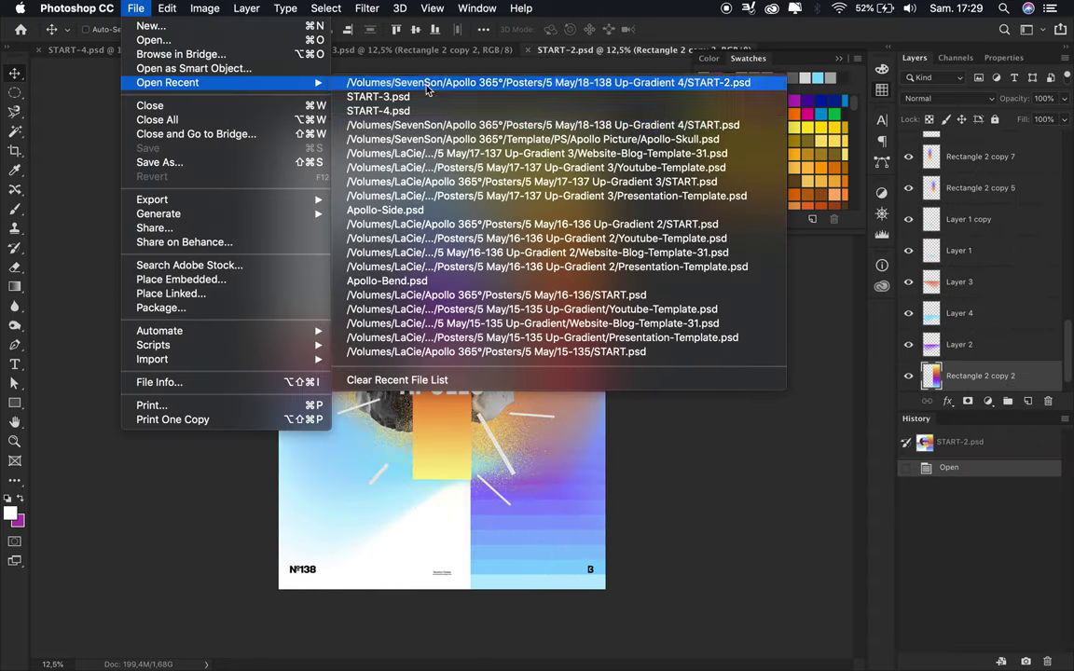
left_click(214, 143)
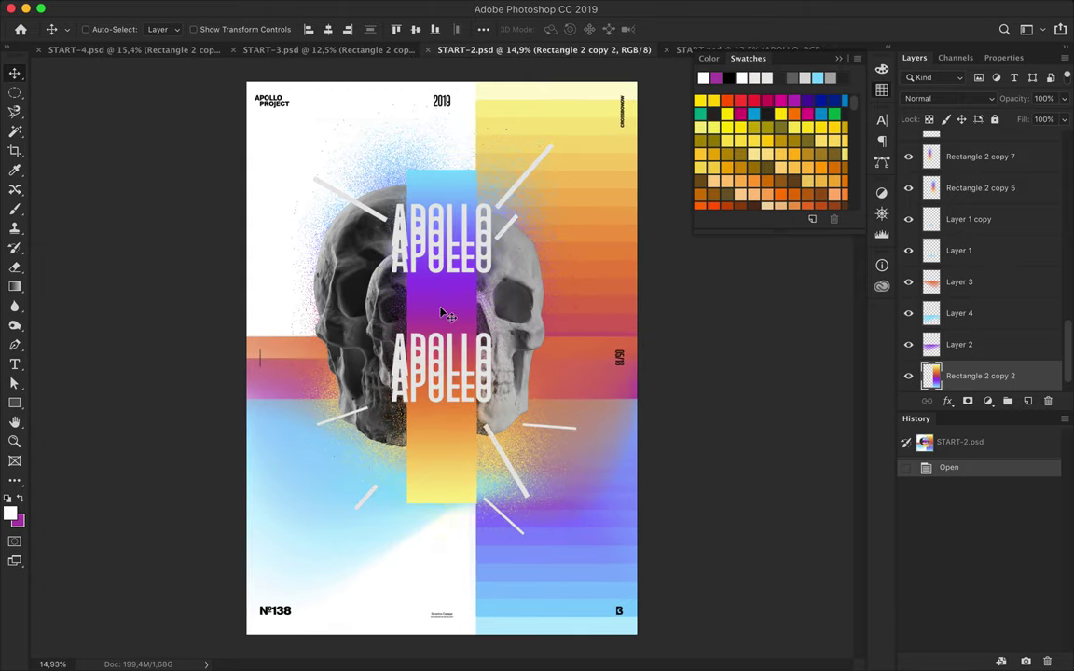
left_click(482, 29)
Copy the grey Rectangle 6 strip from START-3 into START-2 and reorder it
left_click(407, 48)
left_click(314, 237)
left_click_drag(314, 237, 288, 336)
mouse_move(967, 375)
left_mouse_down()
mouse_move(963, 424)
mouse_move(966, 215)
mouse_move(967, 248)
left_mouse_up()
Bring the grey skull 'saturated copy 2' from START-3 into START-4 and scale it to fit
left_click(345, 48)
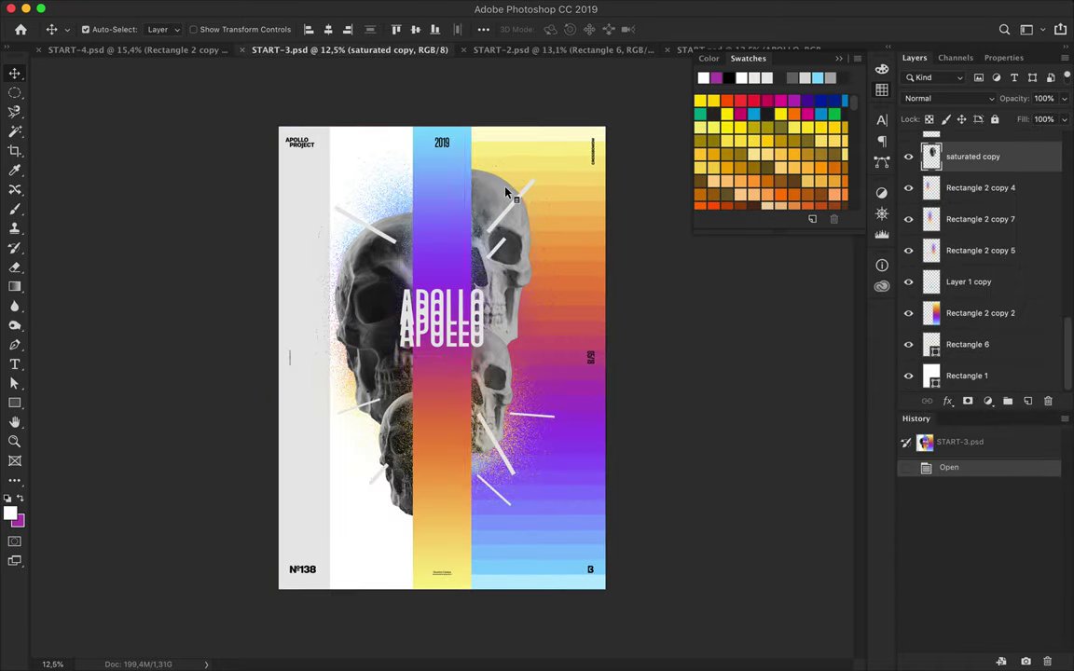
left_click(387, 431)
mouse_move(387, 430)
left_mouse_down()
mouse_move(469, 257)
mouse_move(348, 132)
mouse_move(447, 308)
left_mouse_up()
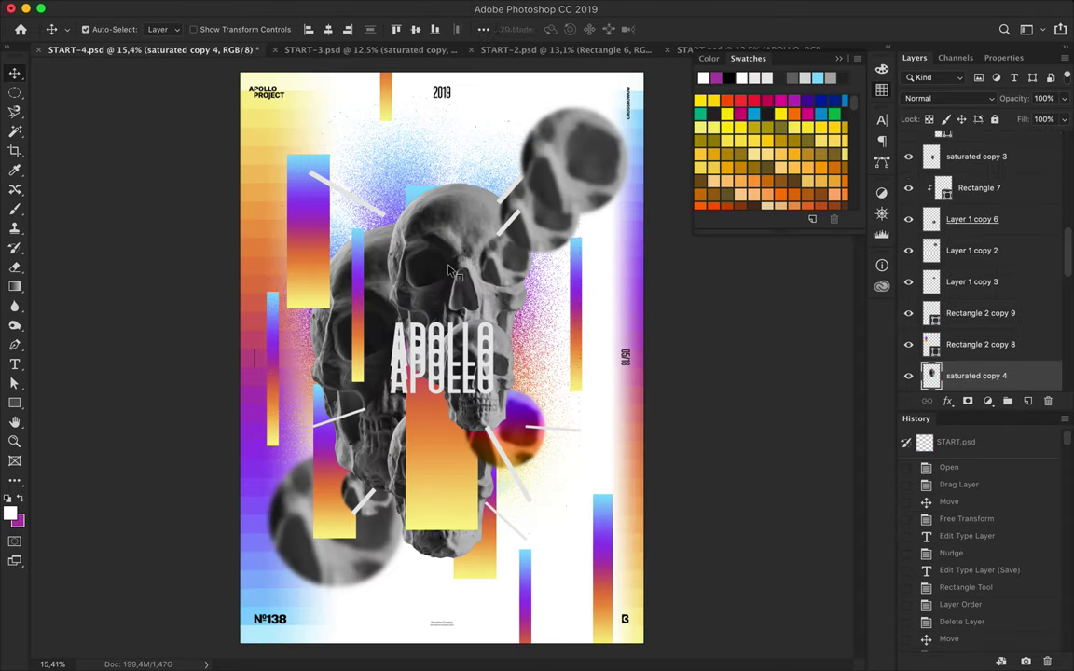
key("ctrl+t")
left_click_drag(457, 388, 456, 417)
key("Return")
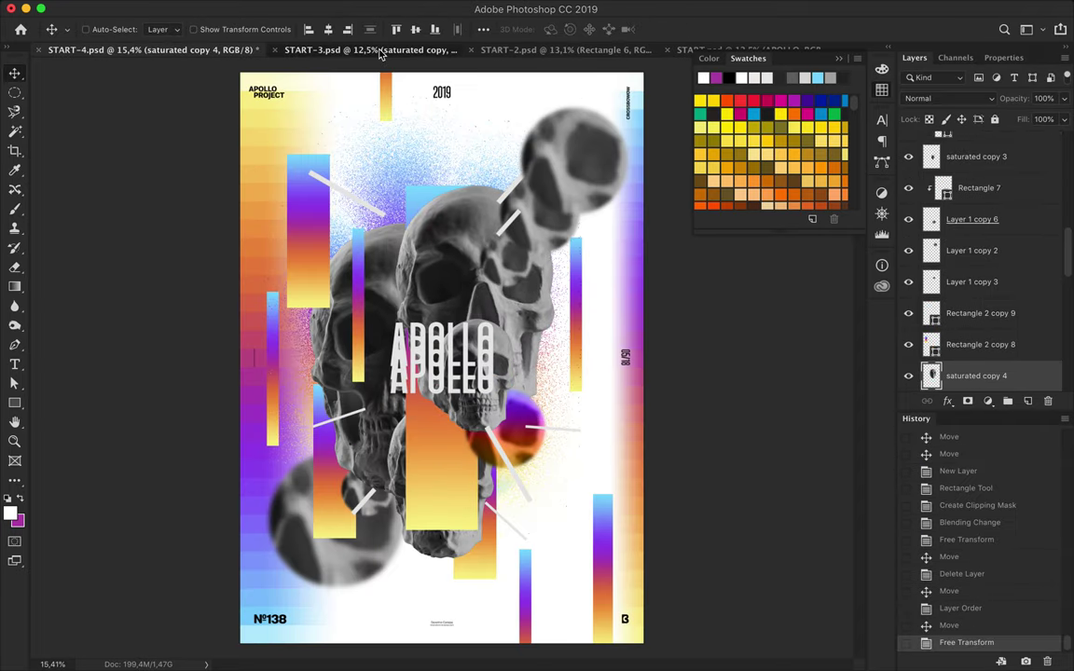
Bring the band layers into START-4, placing Layer 2 below the skull and Rectangle 2 copy 4 above the orange band
left_click(379, 49)
left_click(958, 371, "shift")
mouse_move(958, 371)
left_mouse_down()
mouse_move(447, 384)
mouse_move(448, 416)
left_mouse_up()
left_click_drag(958, 215, 958, 247)
left_click_drag(958, 241, 970, 345)
scroll(969, 326, "down", 5)
left_click(969, 317)
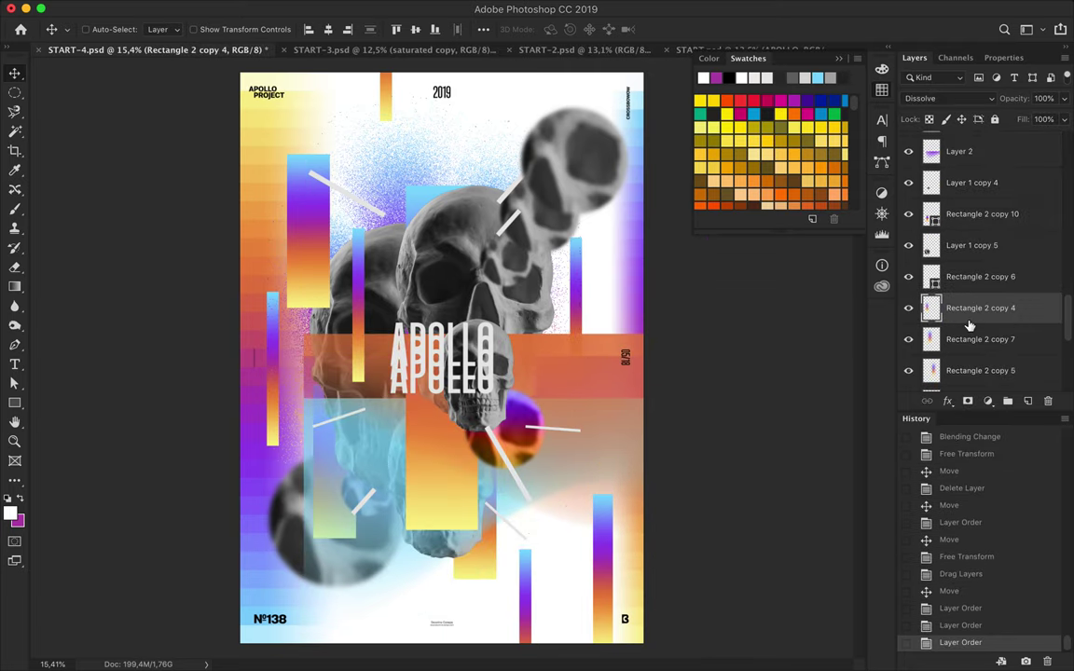
scroll(969, 324, "down", 3)
left_click_drag(969, 370, 977, 189)
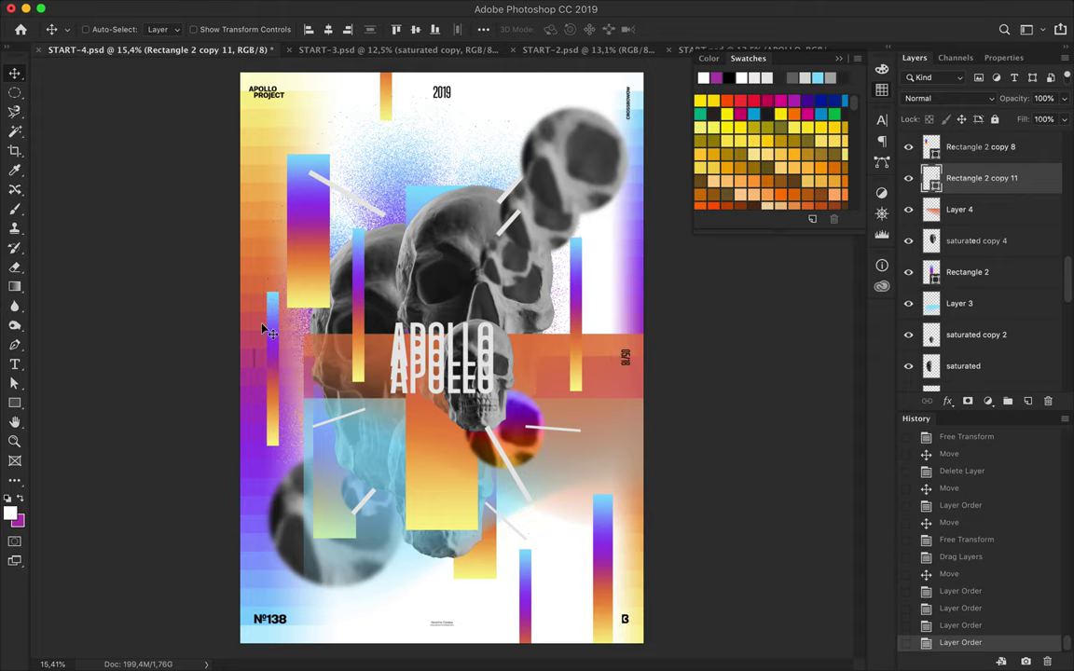
Shrink the blurred skull ball to about 60%
left_click(508, 170, "ctrl")
key("ctrl+t")
left_click_drag(595, 89, 571, 161)
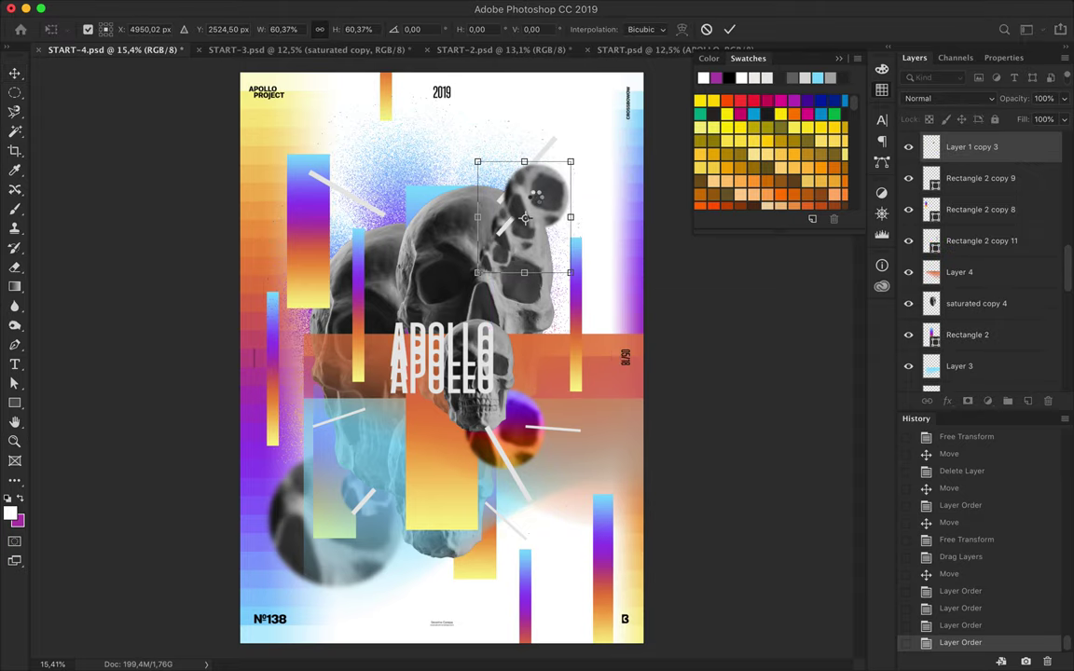
key("Return")
Duplicate skull saturated copy 2, placing copies at the right and lower on the poster
left_click(373, 494, "ctrl")
left_click(587, 453, "ctrl")
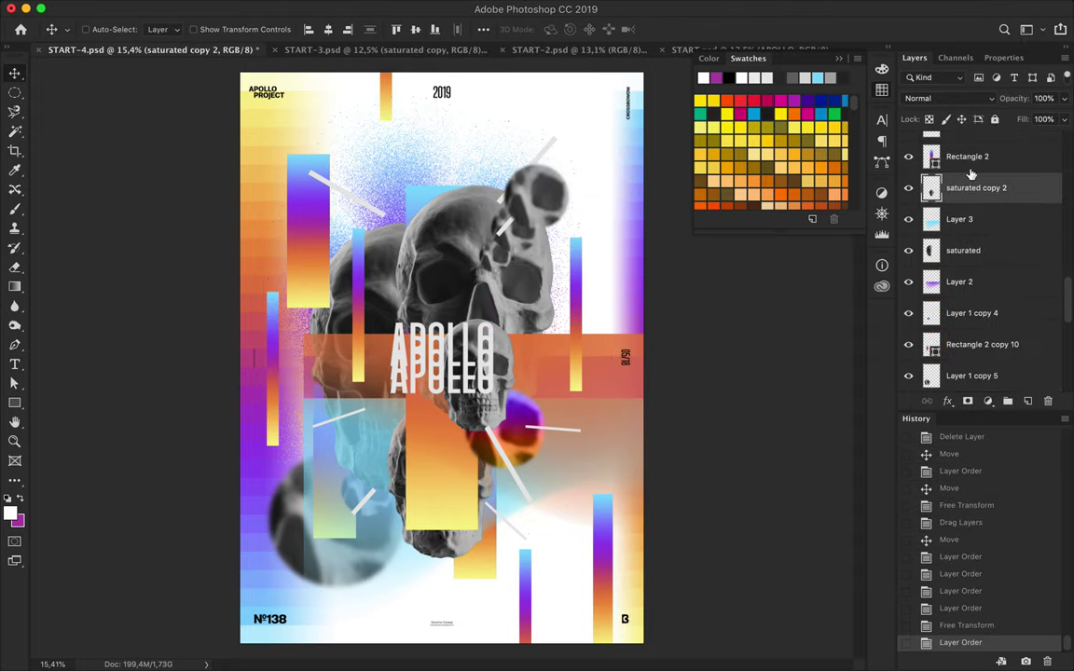
left_click_drag(395, 463, 571, 424)
left_click_drag(975, 187, 995, 357)
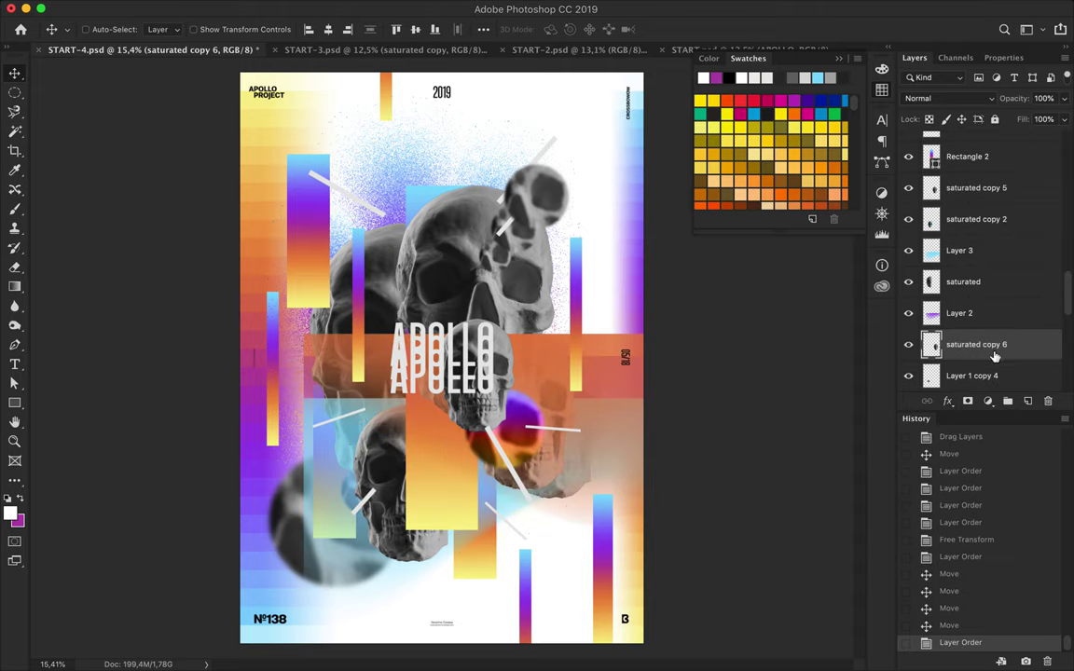
Shrink the lower-left skull patch, undo a layer reorder, and place another gradient bar copy
left_click(326, 508, "ctrl")
key("ctrl+t")
left_click_drag(410, 522, 321, 485)
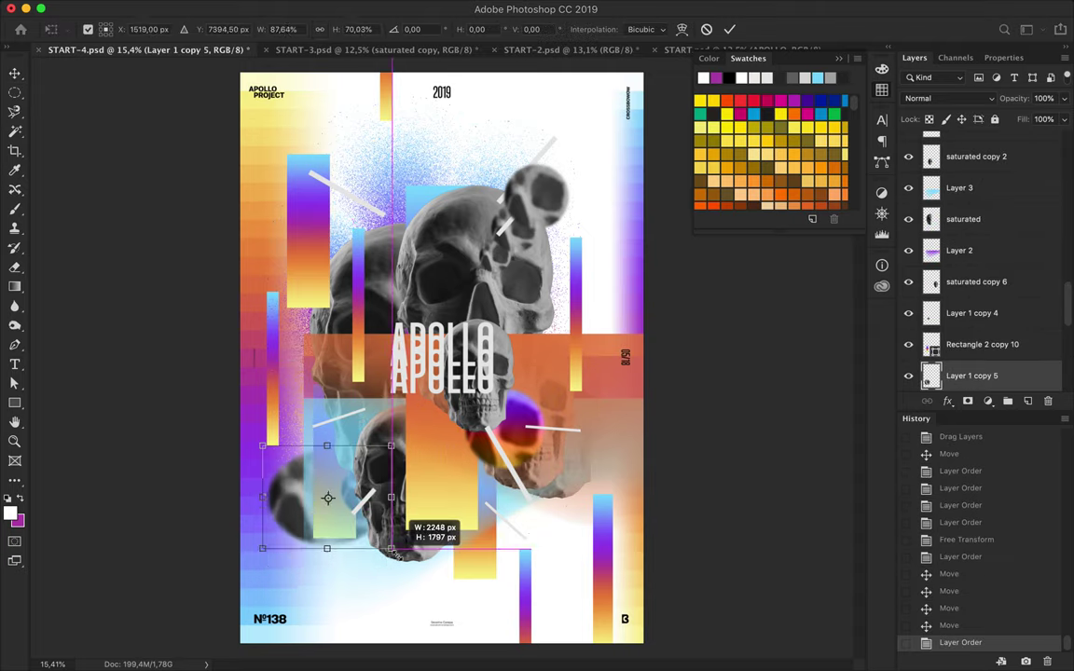
key("Return")
key("ctrl+bracketright")
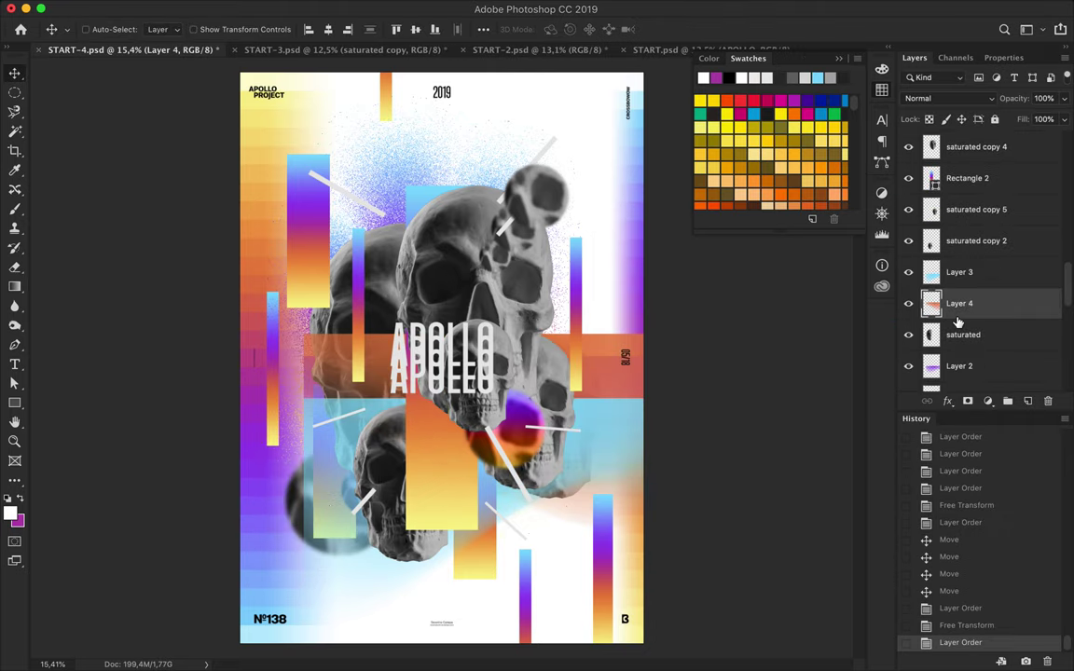
key("ctrl+z")
left_click(392, 341, "ctrl")
mouse_move(438, 361)
left_mouse_down()
mouse_move(564, 447)
mouse_move(377, 90)
left_mouse_up()
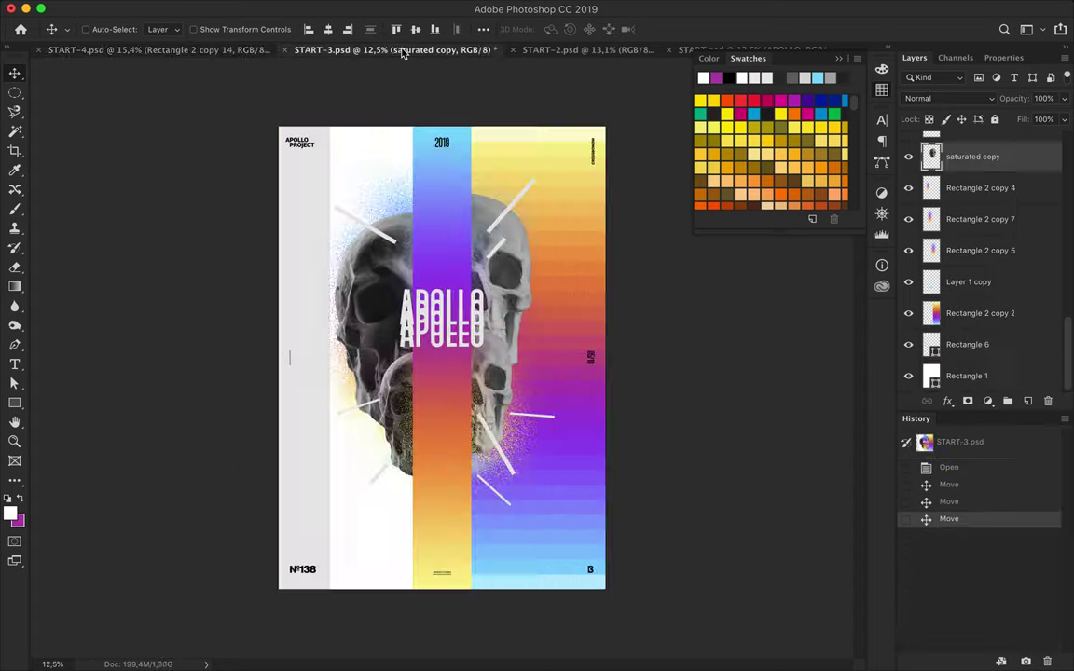
Bring the purple-orange gradient wave from START.psd into START-4, above Rectangle 2 copy 2
key("ctrl+Tab")
key("ctrl+Tab")
key("ctrl+Tab")
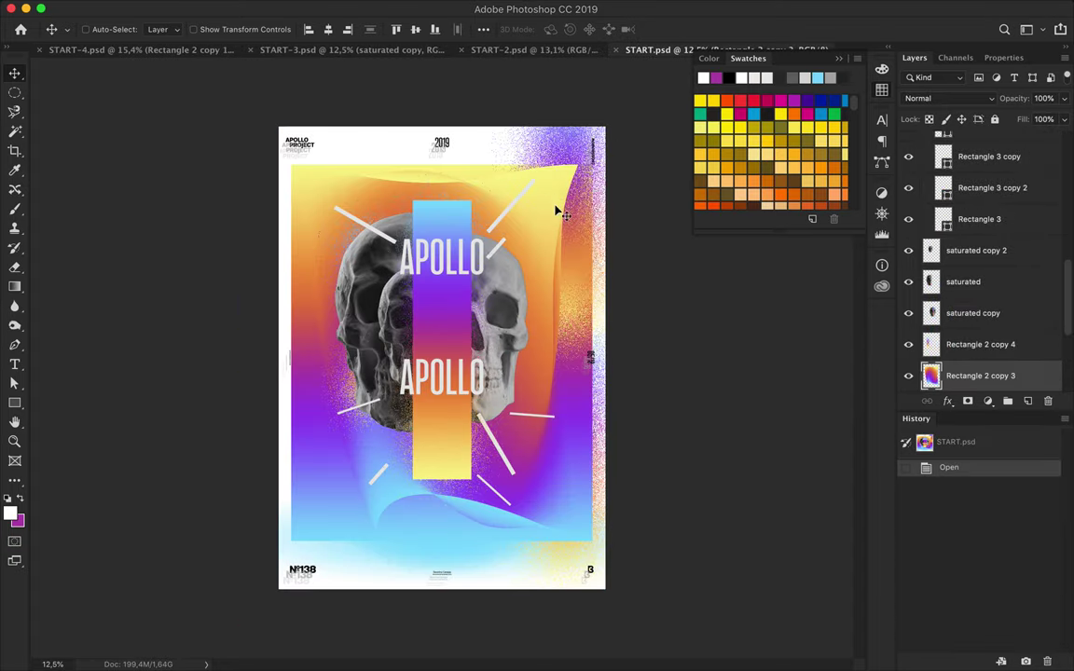
key("ctrl+Tab")
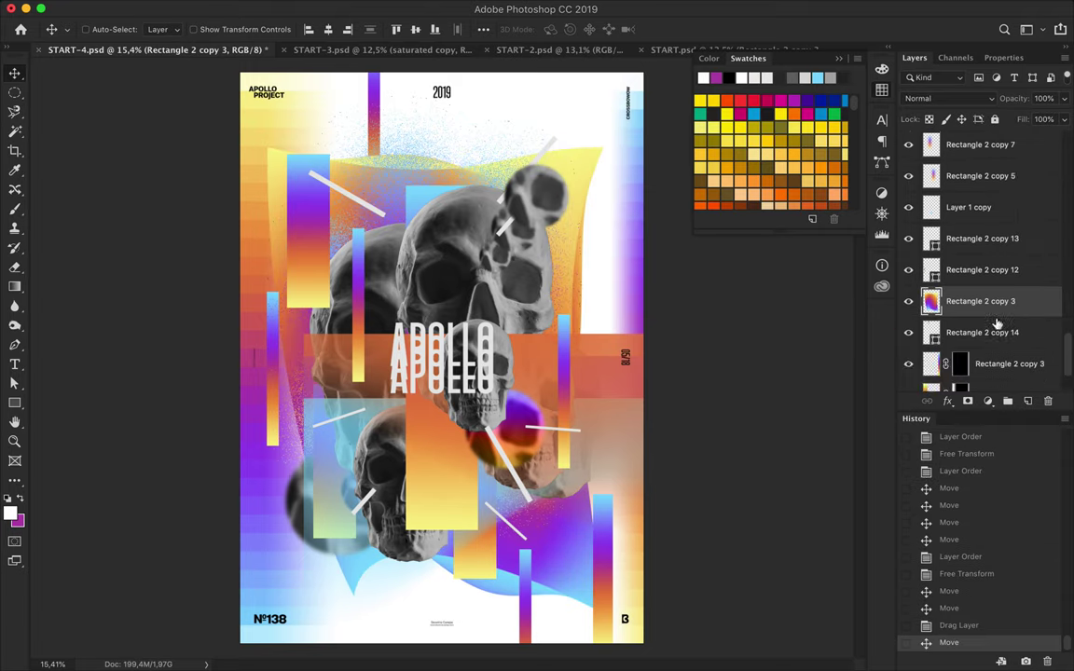
key("ctrl+bracketleft")
key("ctrl+bracketleft")
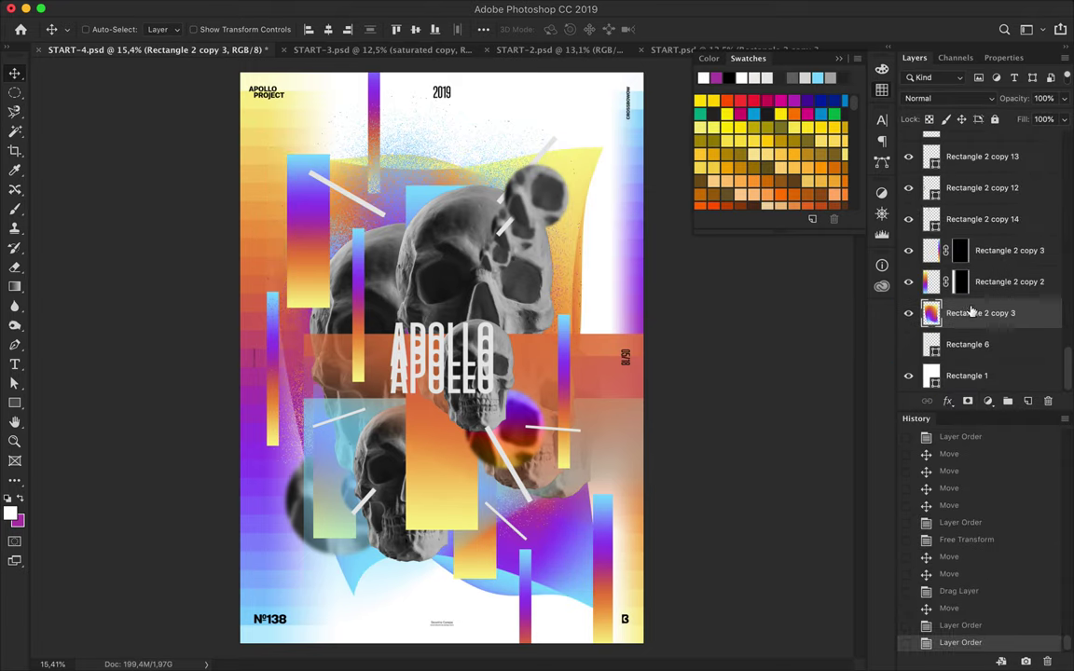
left_click_drag(970, 312, 970, 282)
mouse_move(596, 168)
left_mouse_down()
mouse_move(613, 152)
mouse_move(307, 577)
left_mouse_up()
Scale the gradient wave down to about 74.62%, undoing an accidental 180° rotation
key("ctrl+t")
key("Return")
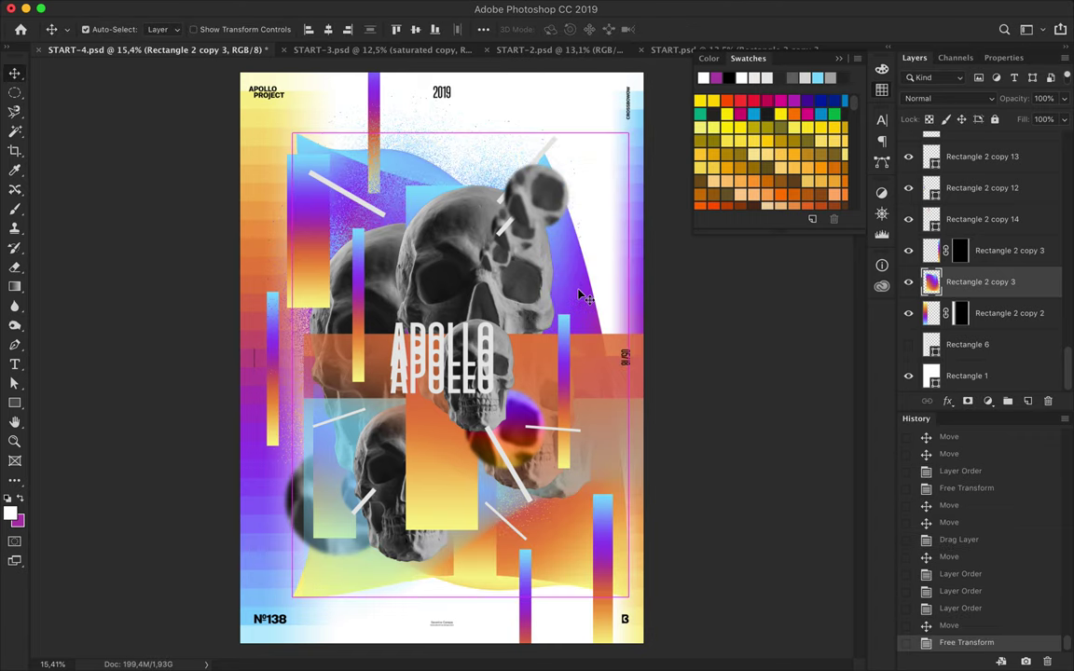
key("ctrl+z")
key("ctrl+t")
left_click_drag(314, 156, 360, 181)
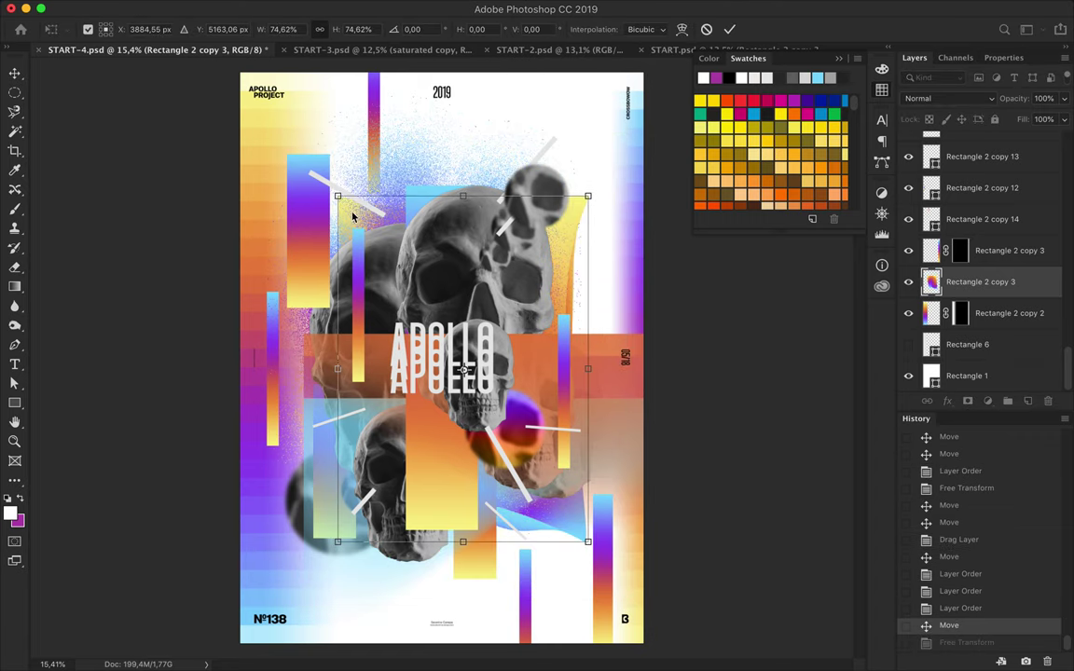
key("Return")
Hide the gradient wave layer and start a Gaussian Blur on the skull copy
left_click(904, 291)
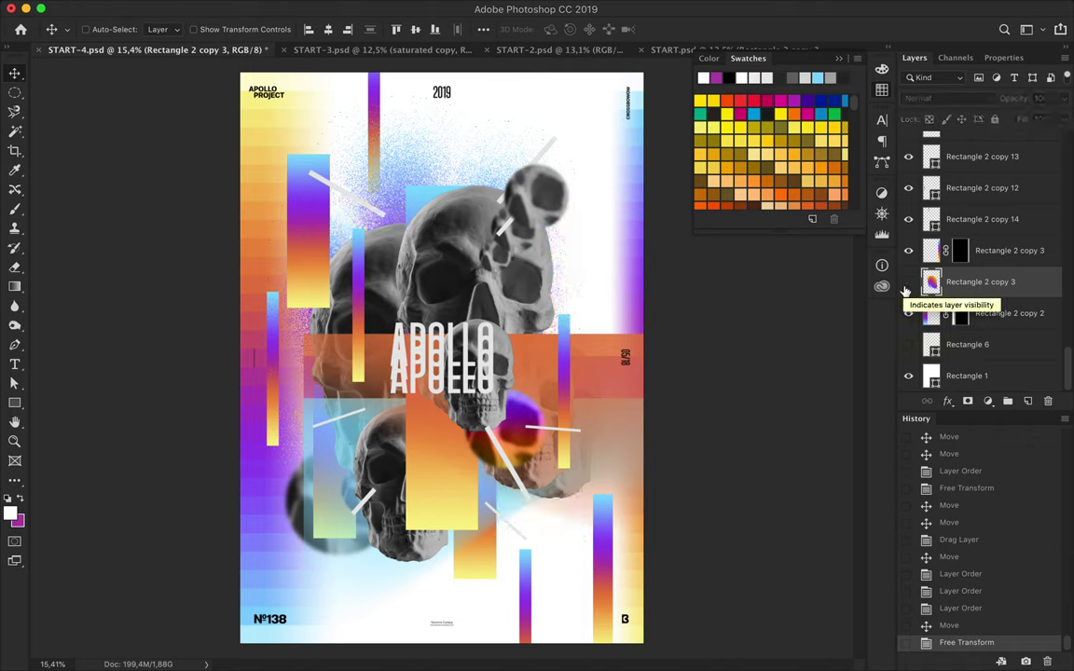
left_click(367, 9)
left_click(615, 238)
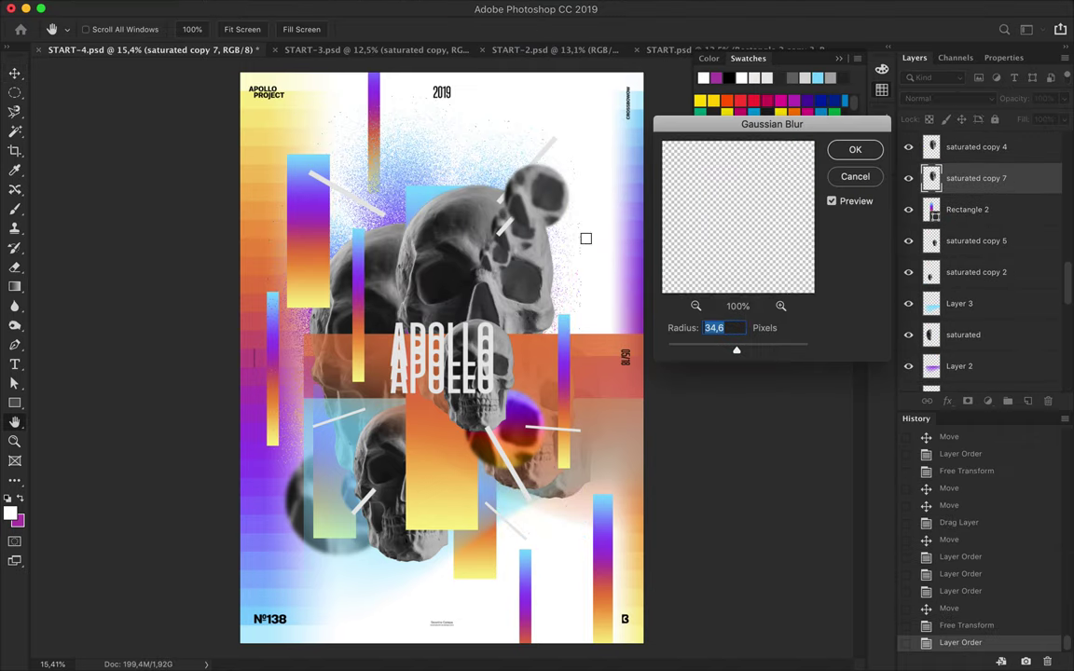
Blur the skull copy and darken it with a clipped Levels layer, then merge them
key("Return")
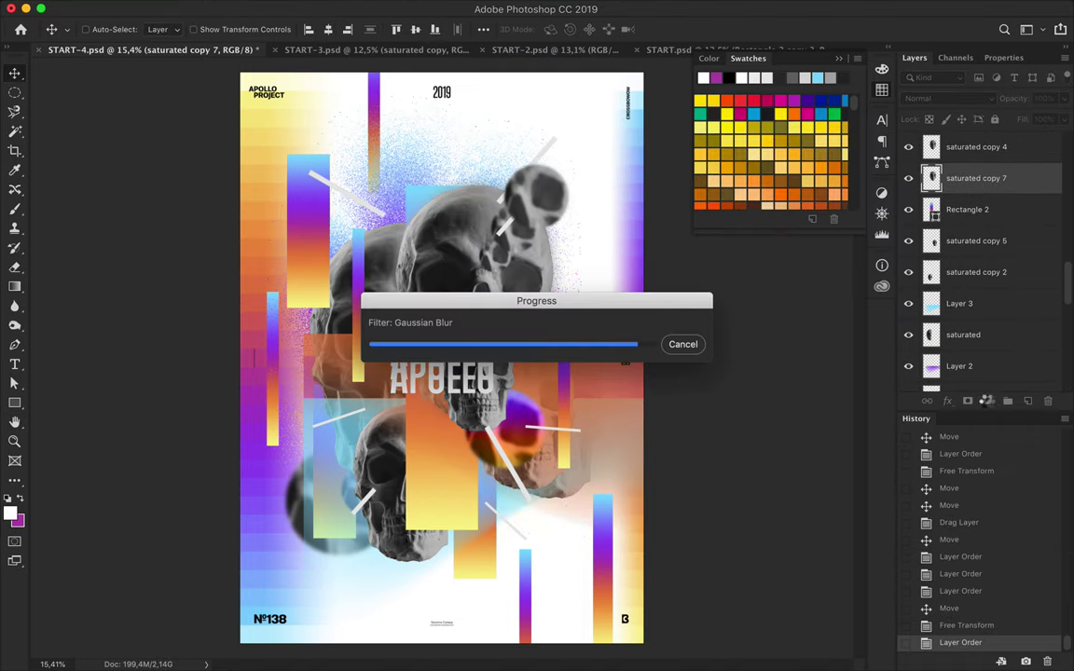
left_click(987, 401)
left_click(895, 432)
left_click_drag(929, 212, 986, 212)
key("ctrl+alt+g")
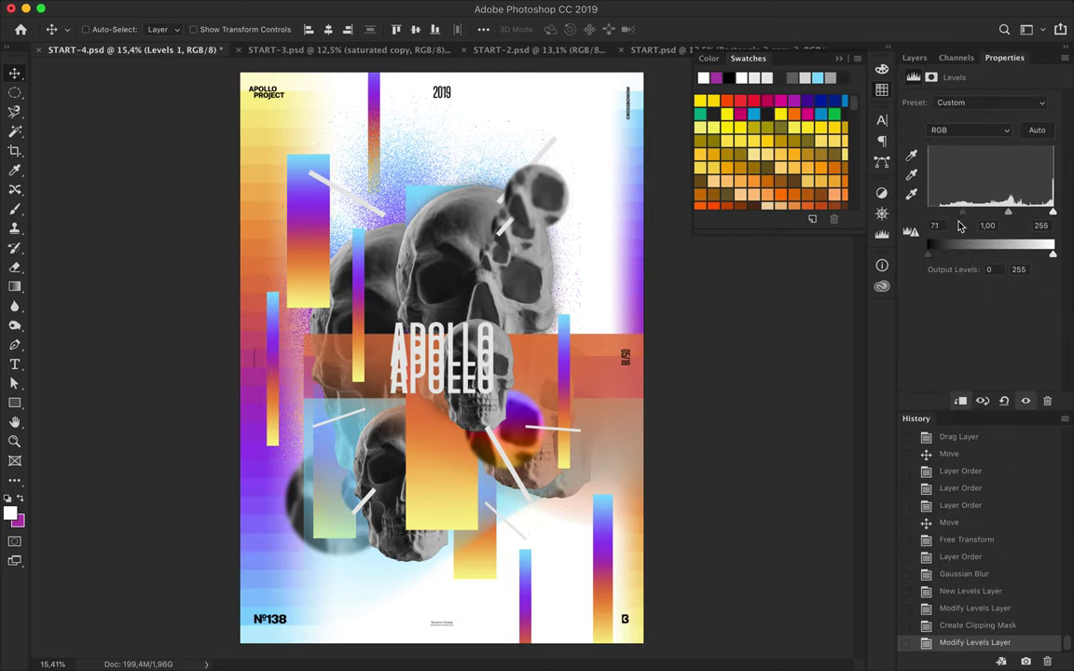
left_click(914, 57)
key("ctrl+e")
Place a duplicate of the darkened skull patch lower on the poster, scaled to about 68%
left_click_drag(960, 178, 969, 296)
left_click_drag(484, 242, 508, 406)
key("ctrl+t")
left_click_drag(319, 345, 338, 384)
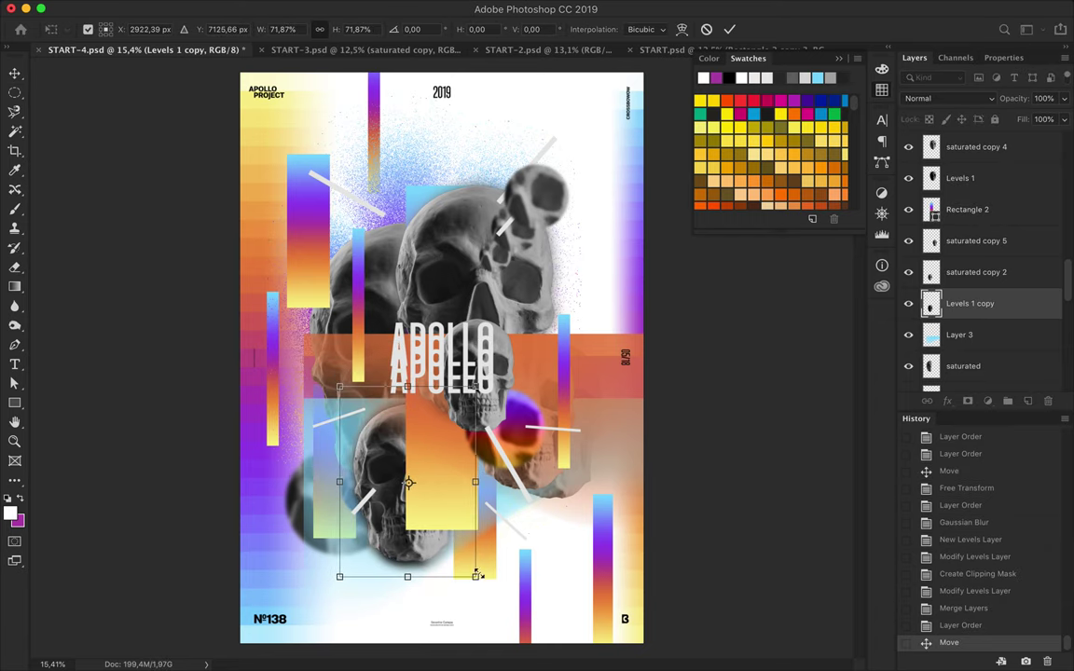
left_click_drag(475, 576, 465, 570)
key("Return")
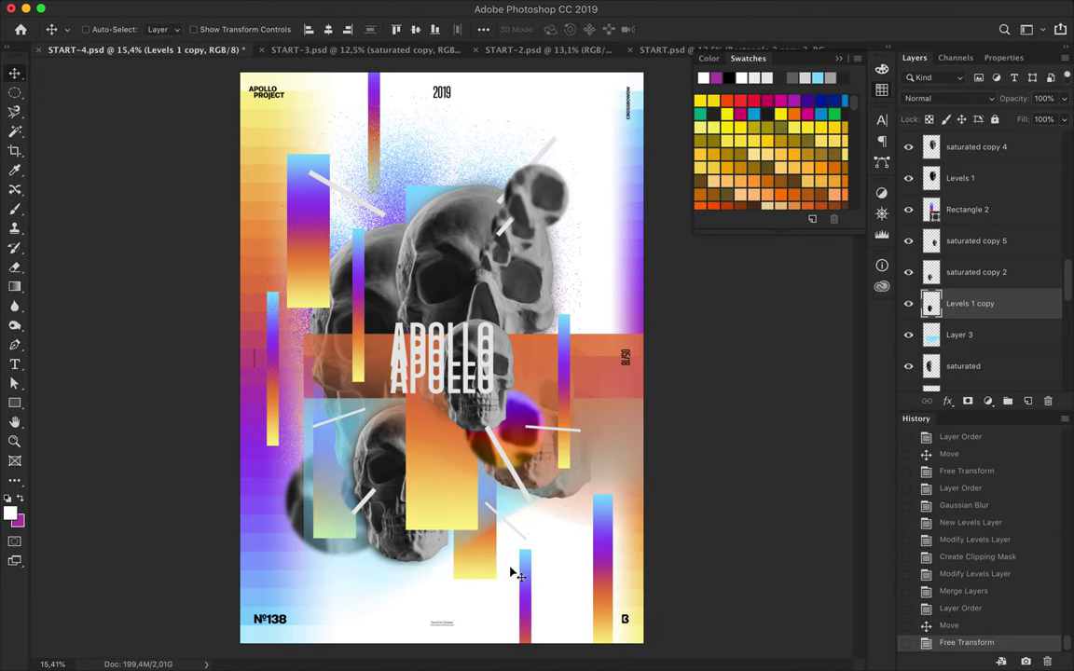
left_click(982, 348)
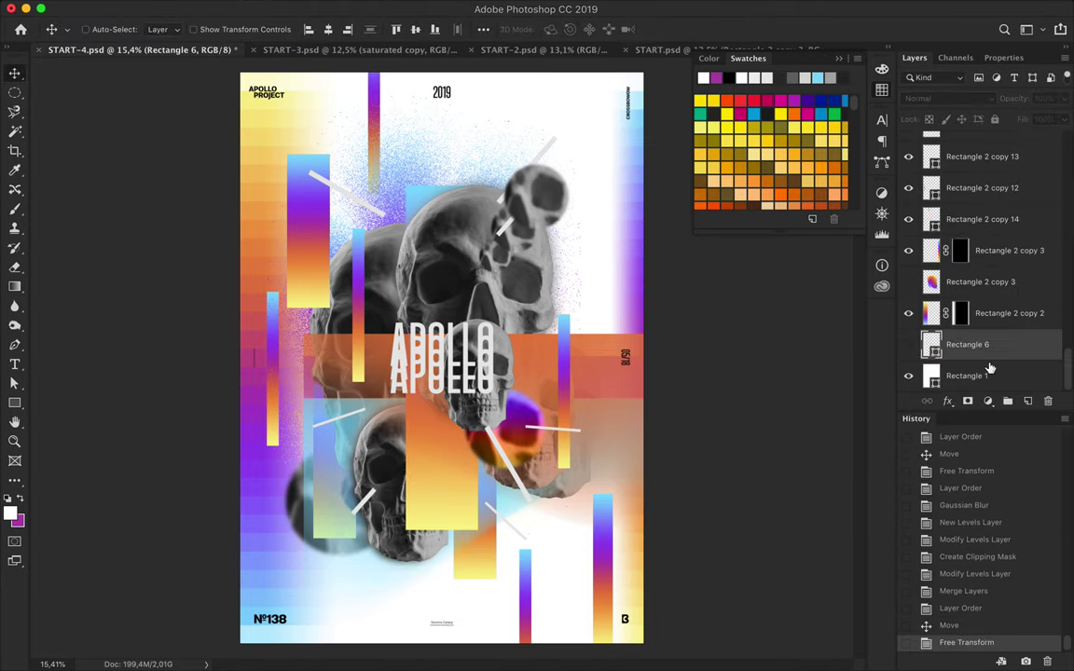
Show the Rectangle 6 light-grey strip and move it to the poster's right edge
left_click(915, 57)
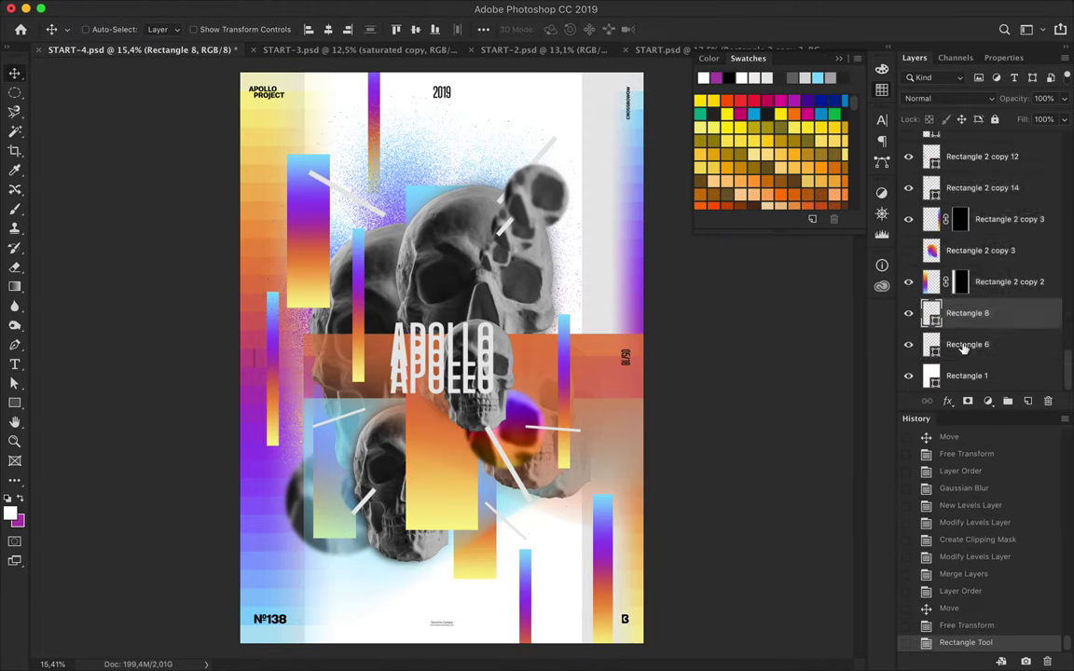
left_click(968, 344)
mouse_move(326, 121)
left_mouse_down()
mouse_move(557, 115)
mouse_move(407, 116)
left_mouse_up()
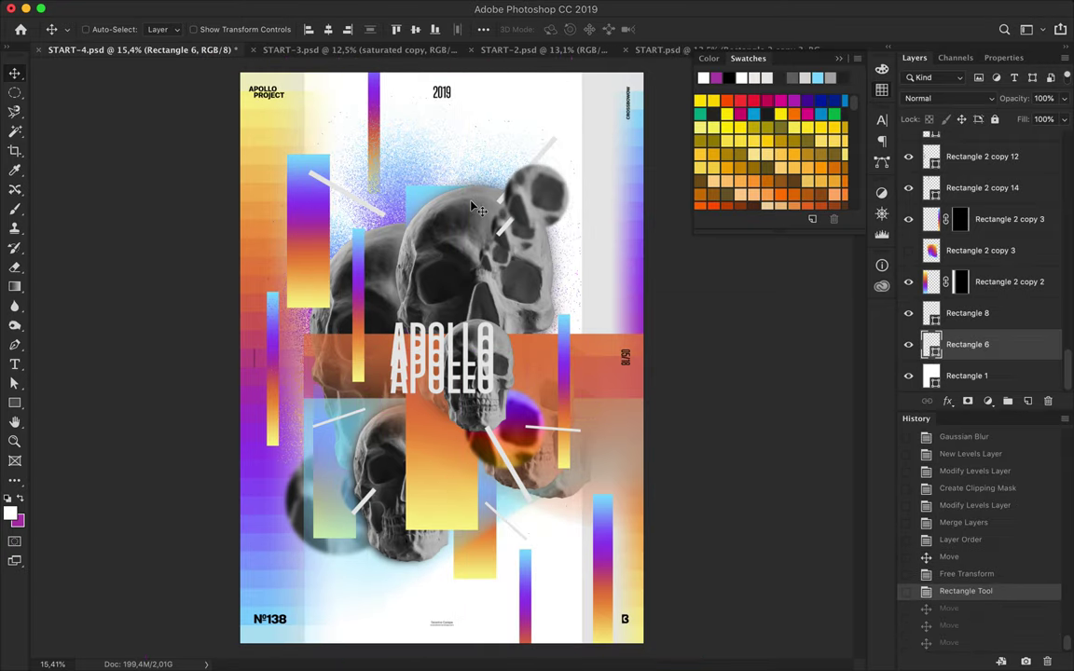